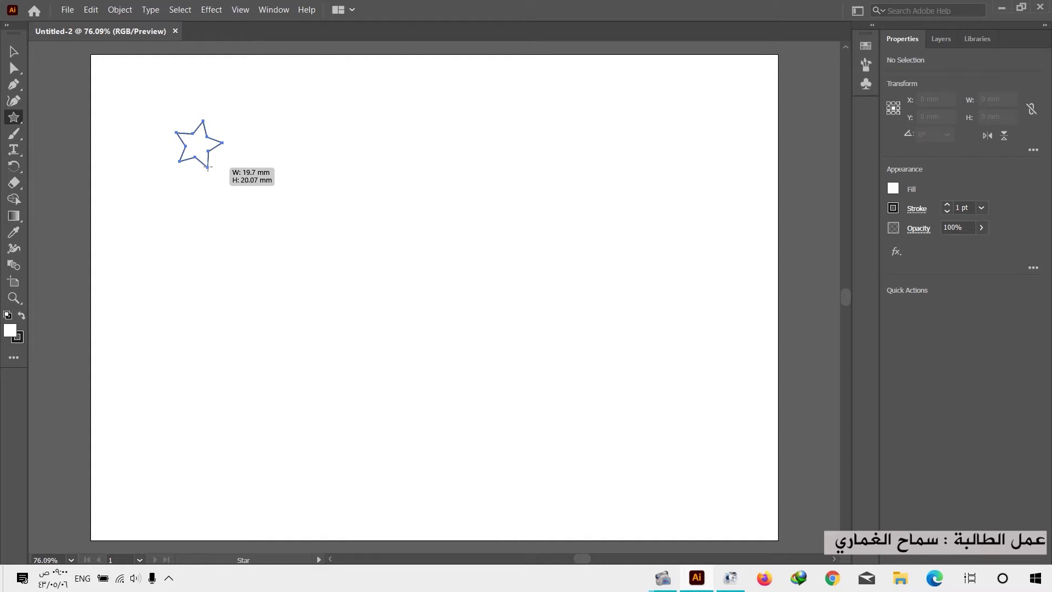
- Draw a five-pointed star about 22 mm wide near the artboard's upper-left corner, with a light gray fill and no stroke
{"action": "left_click_drag", "start_coordinate": [208, 167], "coordinate": [214, 166]}
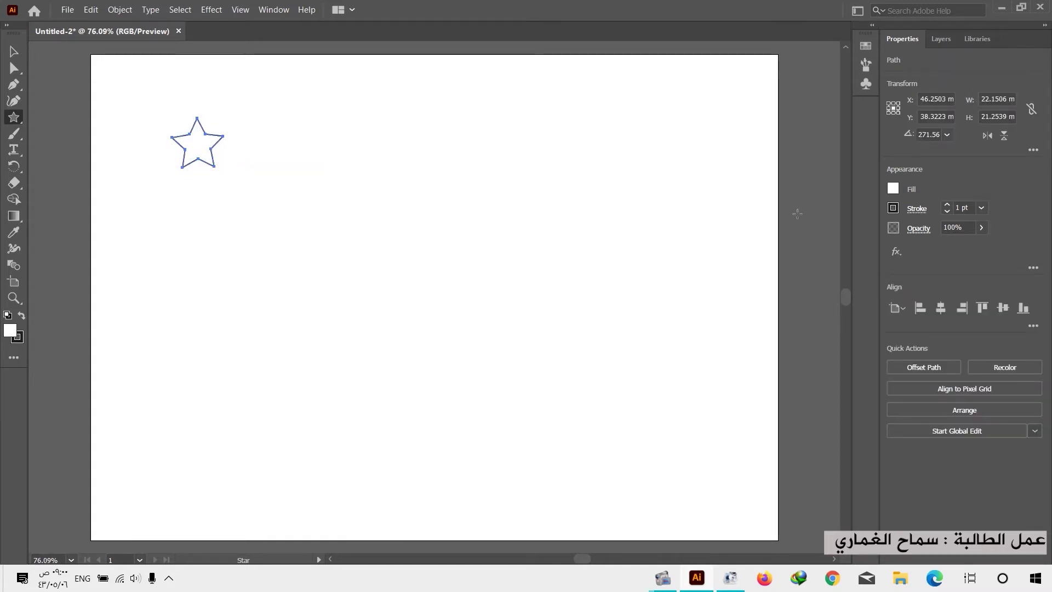
{"action": "left_click", "coordinate": [893, 189]}
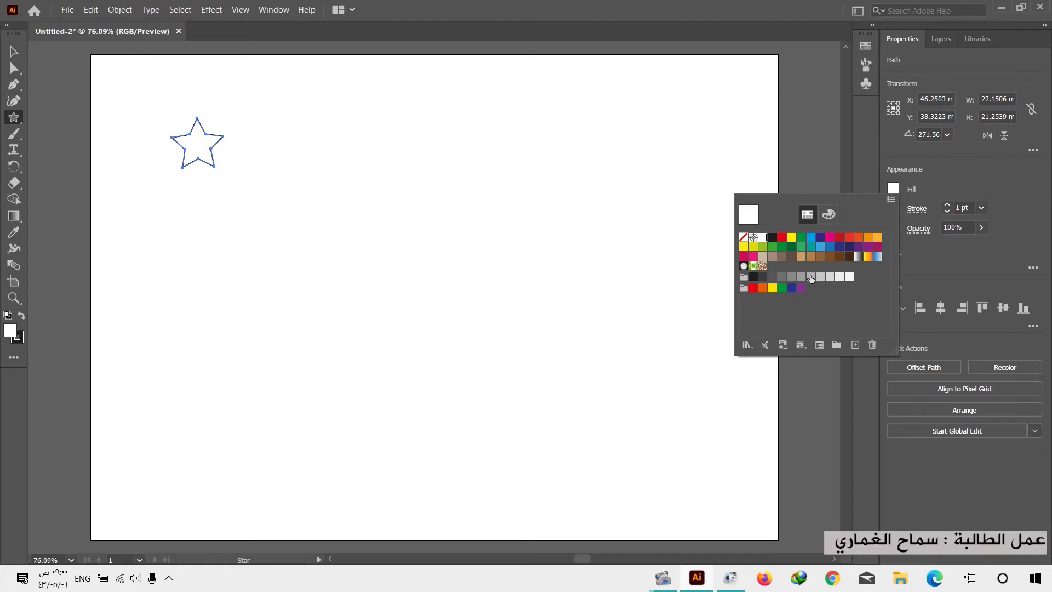
{"action": "left_click", "coordinate": [820, 277]}
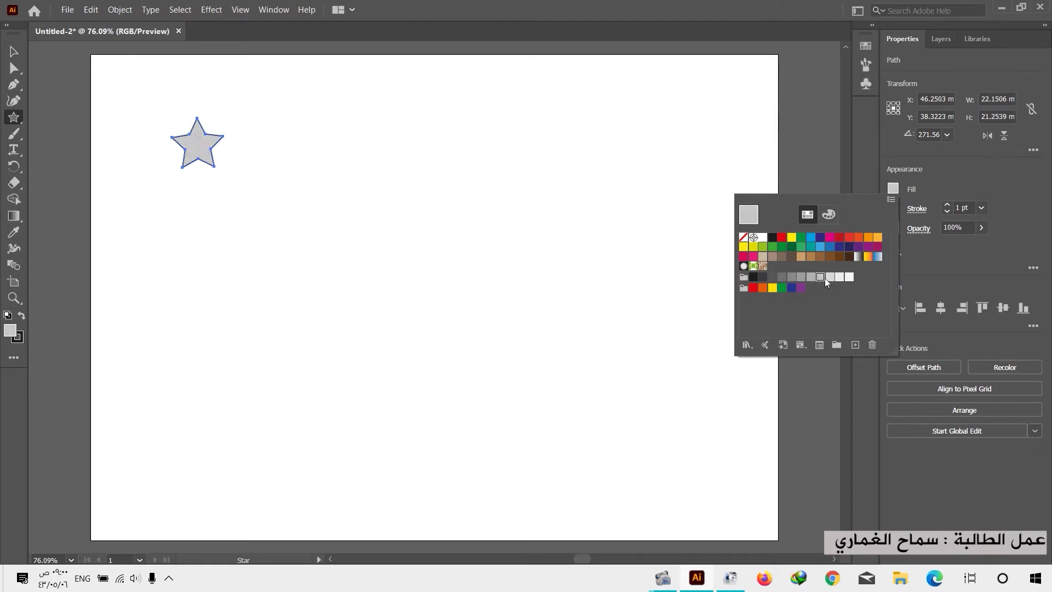
{"action": "left_click", "coordinate": [893, 189]}
{"action": "left_click", "coordinate": [893, 208]}
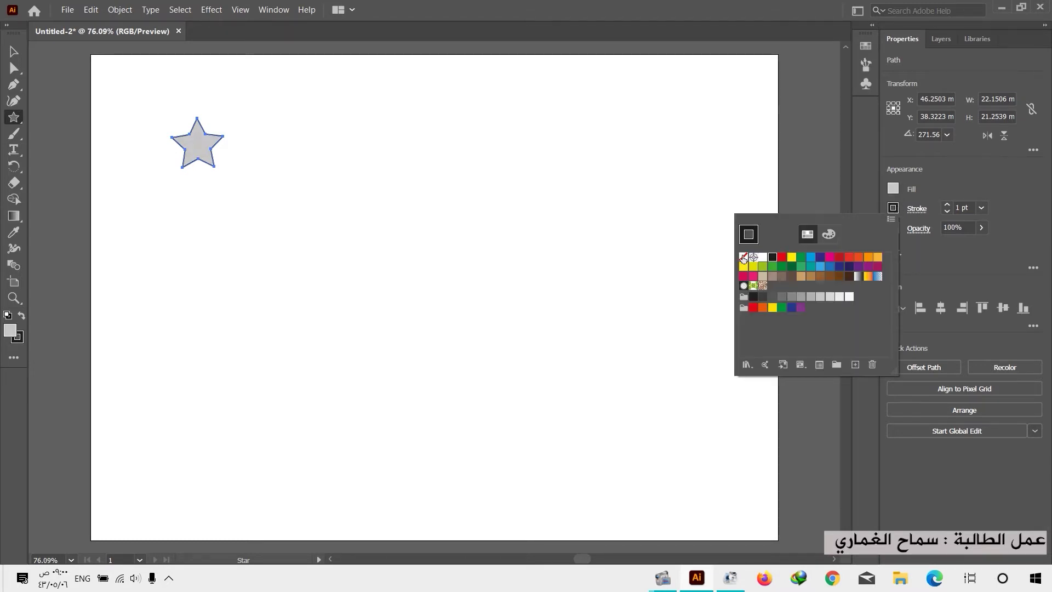
{"action": "left_click", "coordinate": [744, 257]}
{"action": "left_click", "coordinate": [925, 190]}
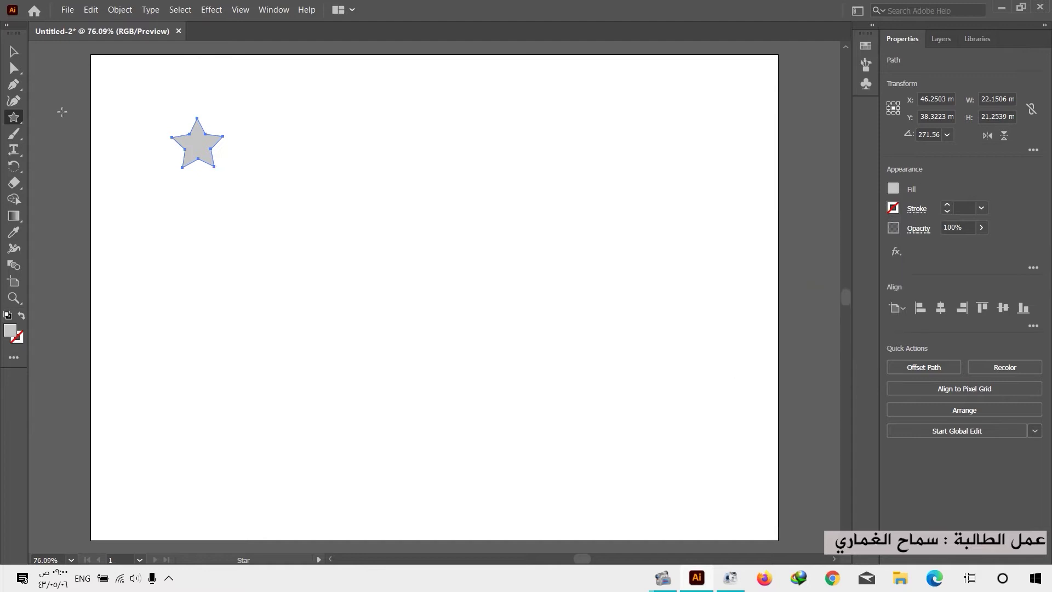
- Overlay rotated copies of the star in place to build a many-pointed burst about 23.5 mm wide
{"action": "key", "text": "v"}
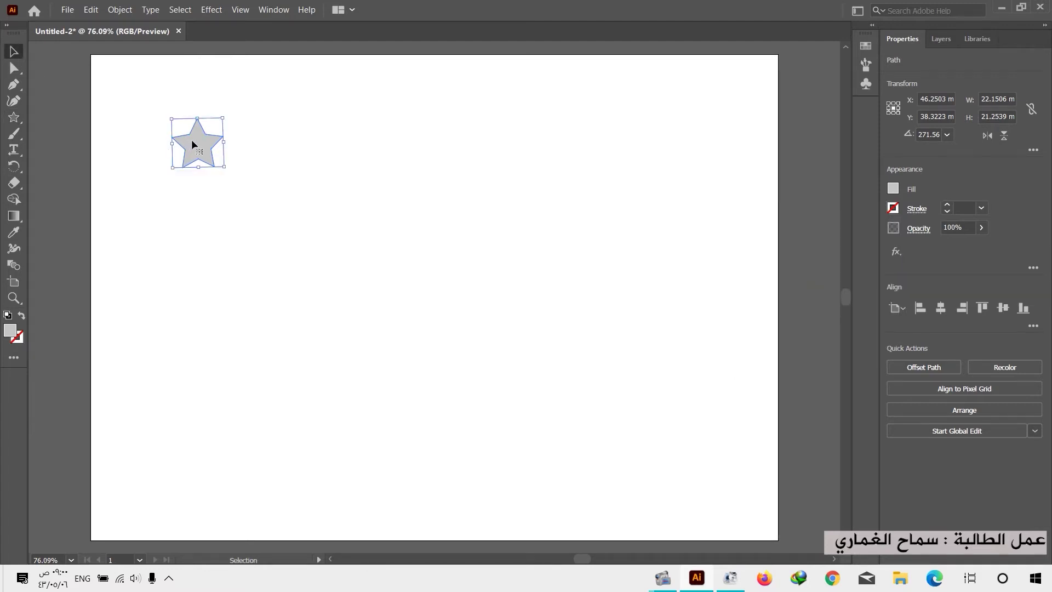
{"action": "key", "text": "a"}
{"action": "key", "text": "v"}
{"action": "left_click_drag", "start_coordinate": [228, 170], "coordinate": [228, 152]}
{"action": "key", "text": "a"}
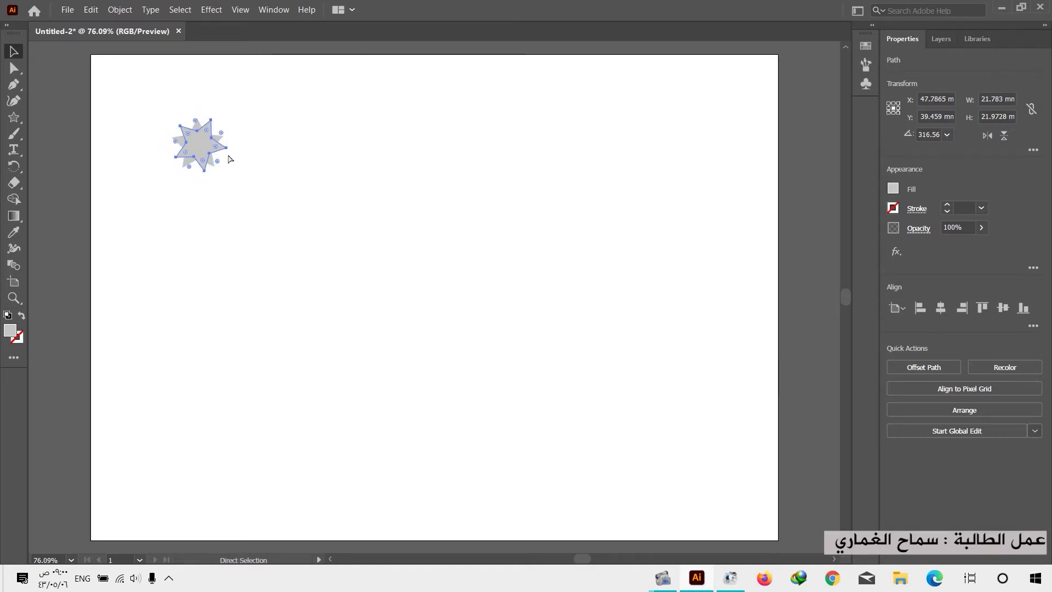
{"action": "key", "text": "v"}
{"action": "key", "text": "a"}
{"action": "key", "text": "v"}
- Select all the overlapping stars, group them and clear the selection
{"action": "left_click_drag", "start_coordinate": [236, 144], "coordinate": [175, 181]}
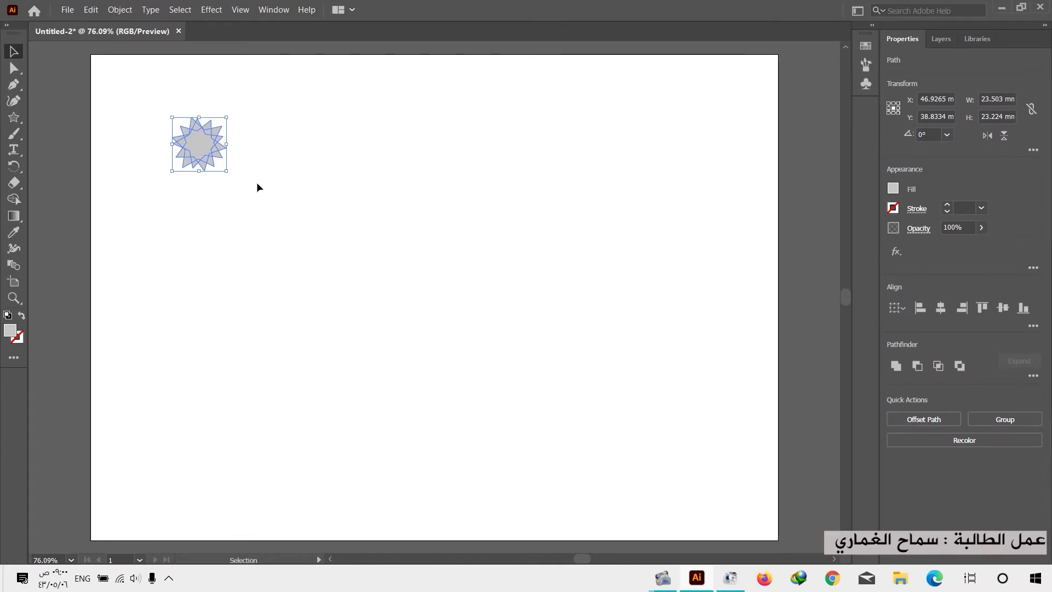
{"action": "right_click", "coordinate": [195, 155]}
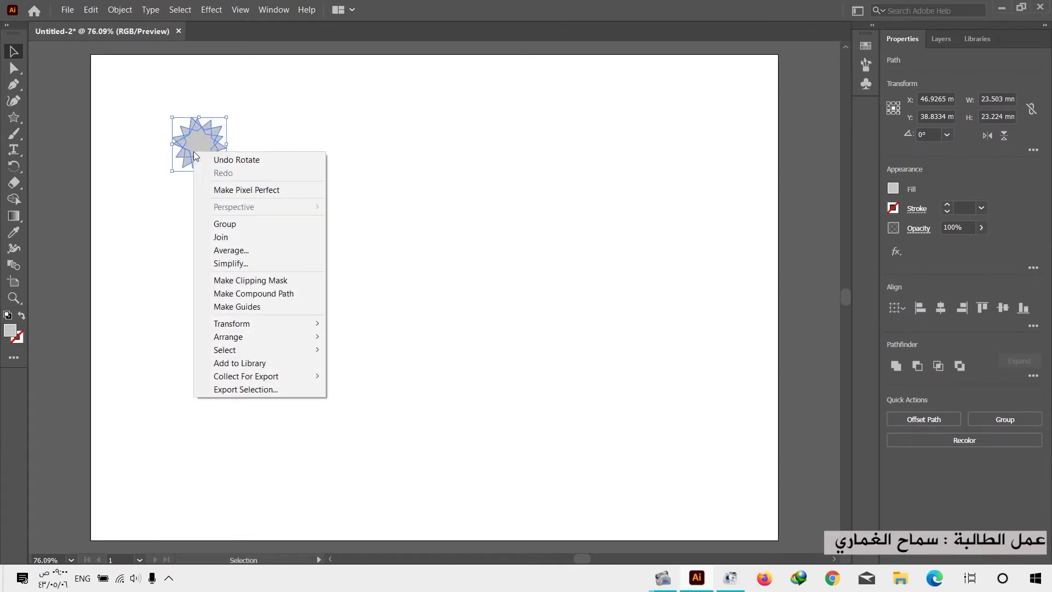
{"action": "left_click", "coordinate": [226, 224]}
{"action": "left_click", "coordinate": [252, 210]}
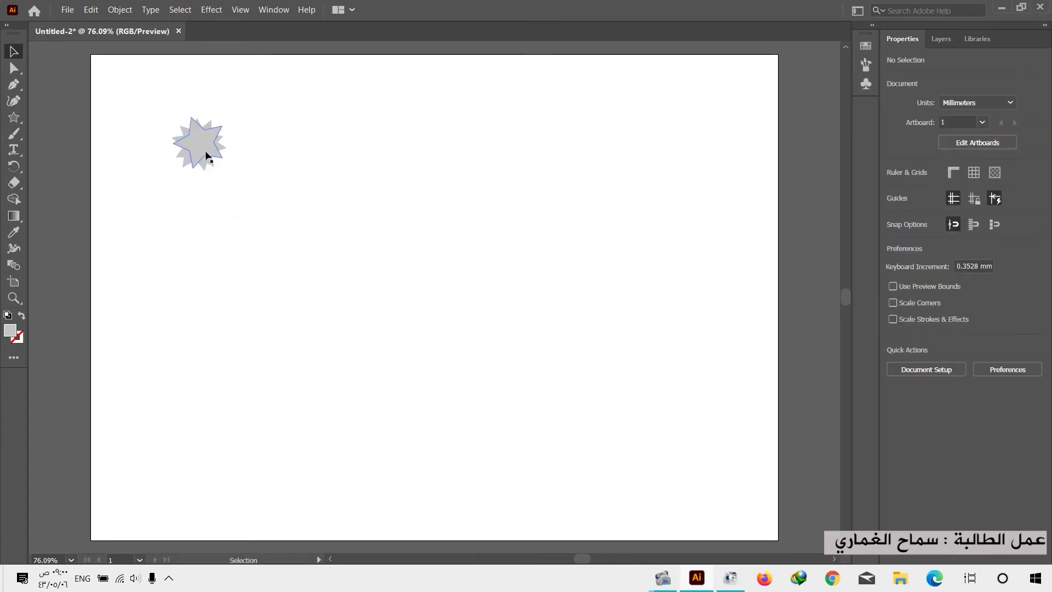
- Make a new pattern from the grouped star burst and acknowledge the swatch notice
{"action": "left_click", "coordinate": [203, 144]}
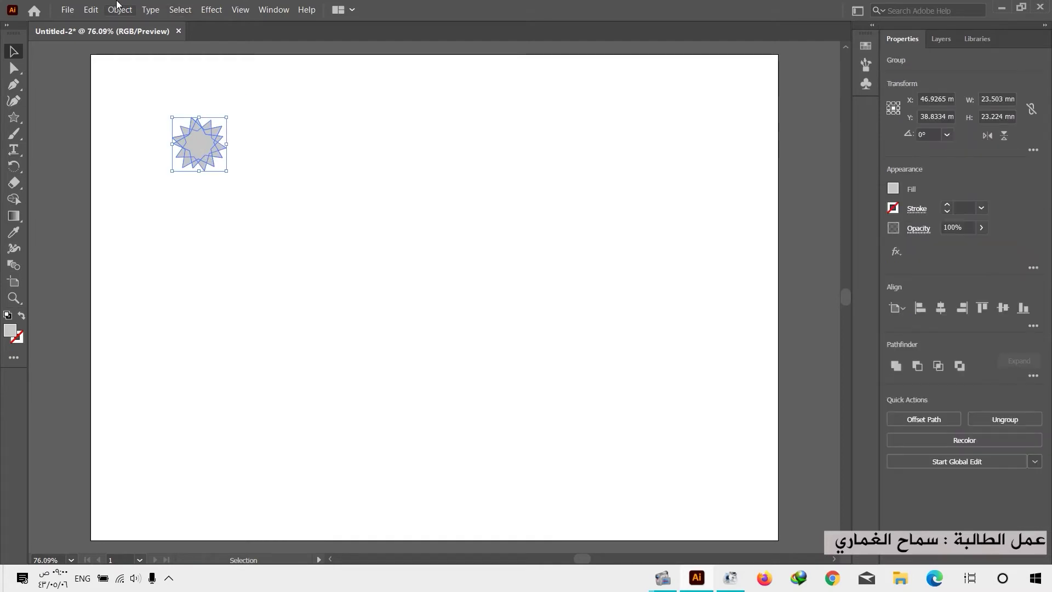
{"action": "left_click", "coordinate": [118, 9]}
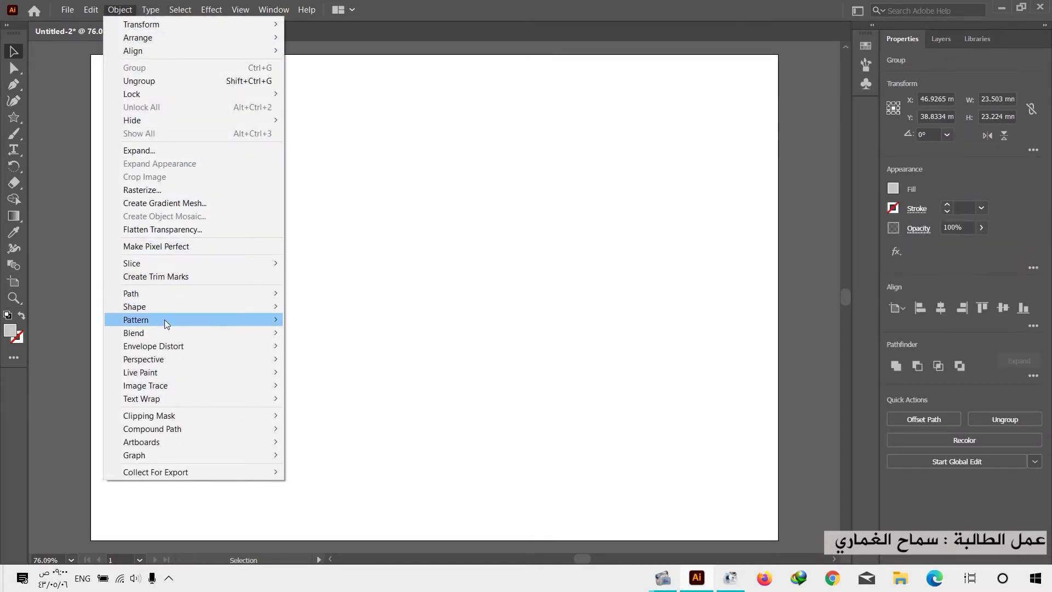
{"action": "mouse_move", "coordinate": [166, 321]}
{"action": "left_click", "coordinate": [310, 325]}
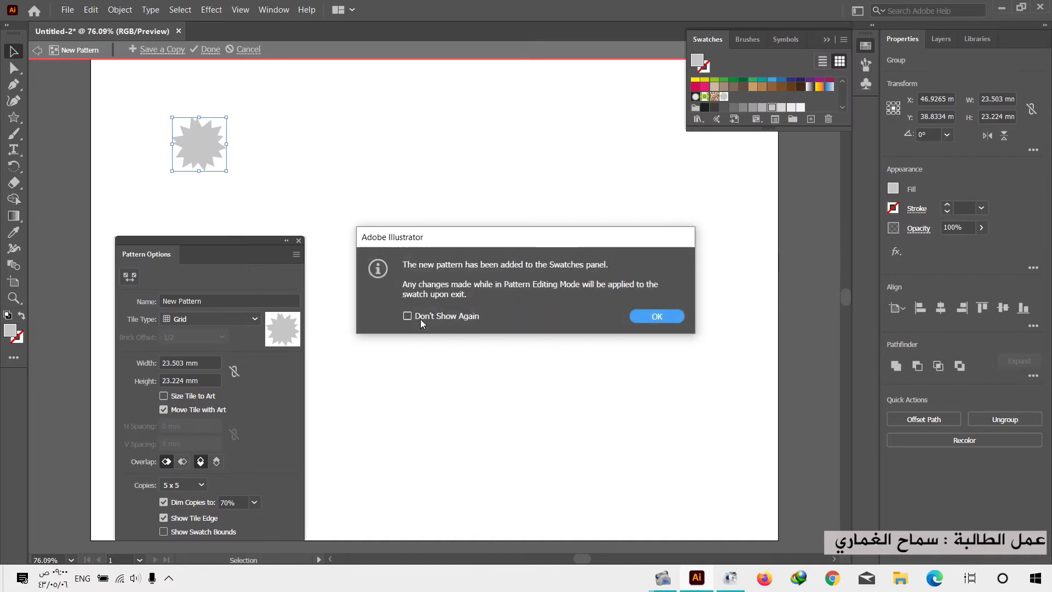
{"action": "left_click", "coordinate": [662, 316]}
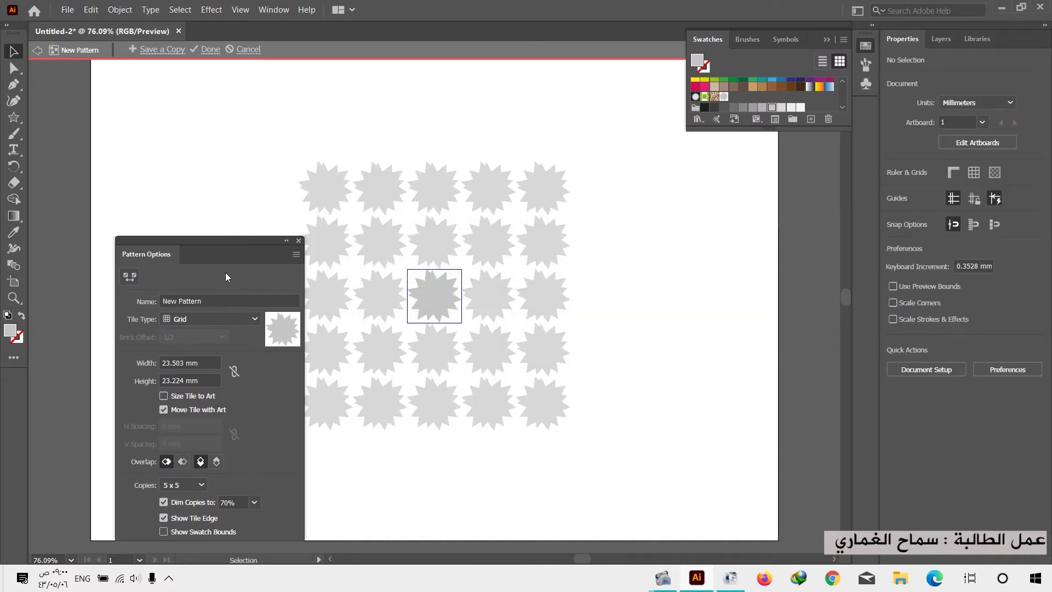
- Save a copy of the pattern named 2222, close the pattern options and cancel out of pattern editing
{"action": "left_click", "coordinate": [166, 49]}
{"action": "type", "text": "2222"}
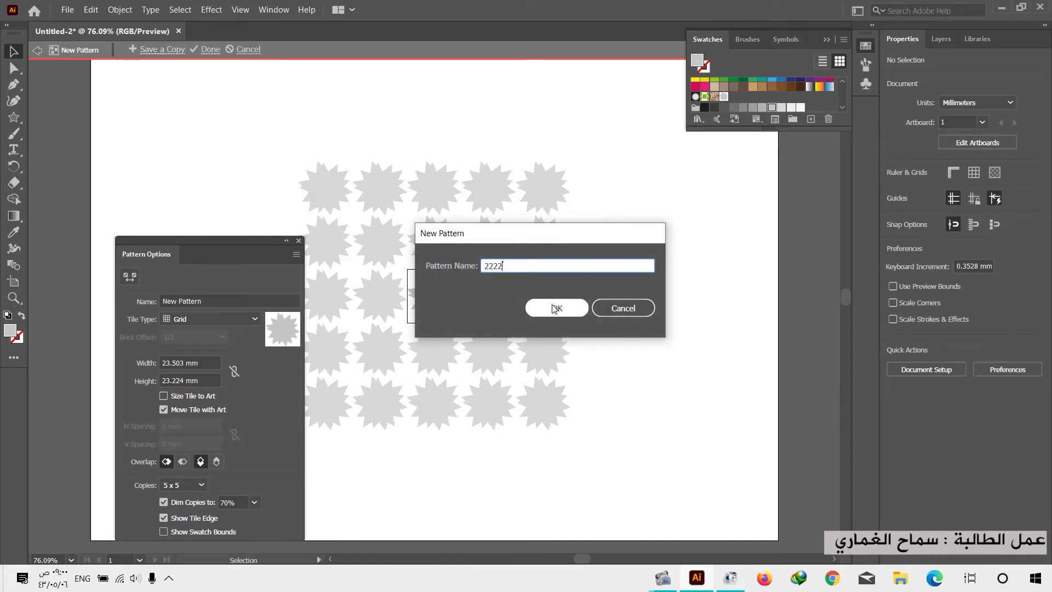
{"action": "left_click", "coordinate": [552, 305]}
{"action": "left_click", "coordinate": [638, 315]}
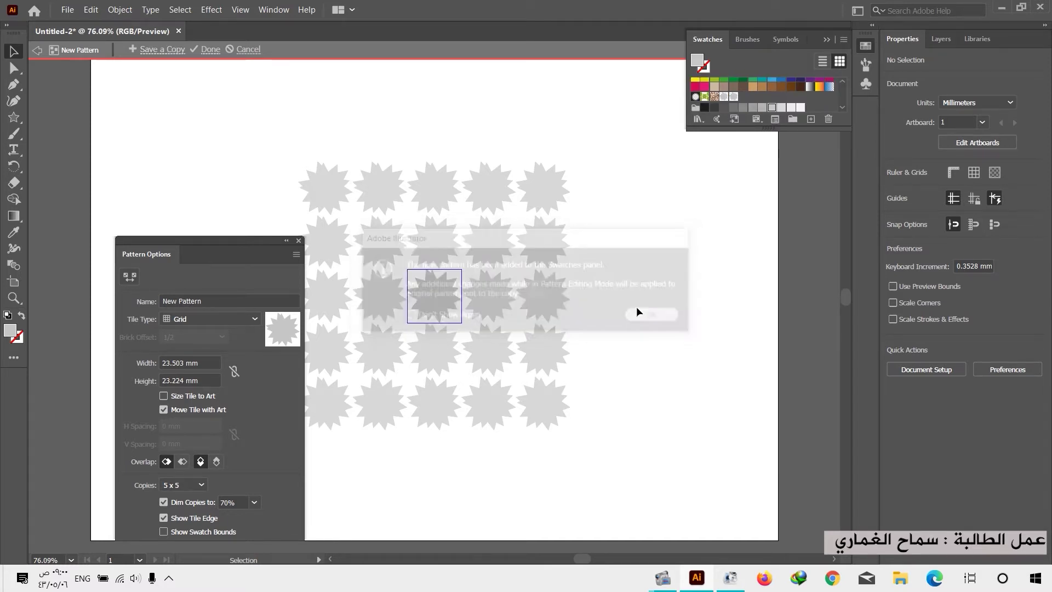
{"action": "left_click", "coordinate": [299, 241]}
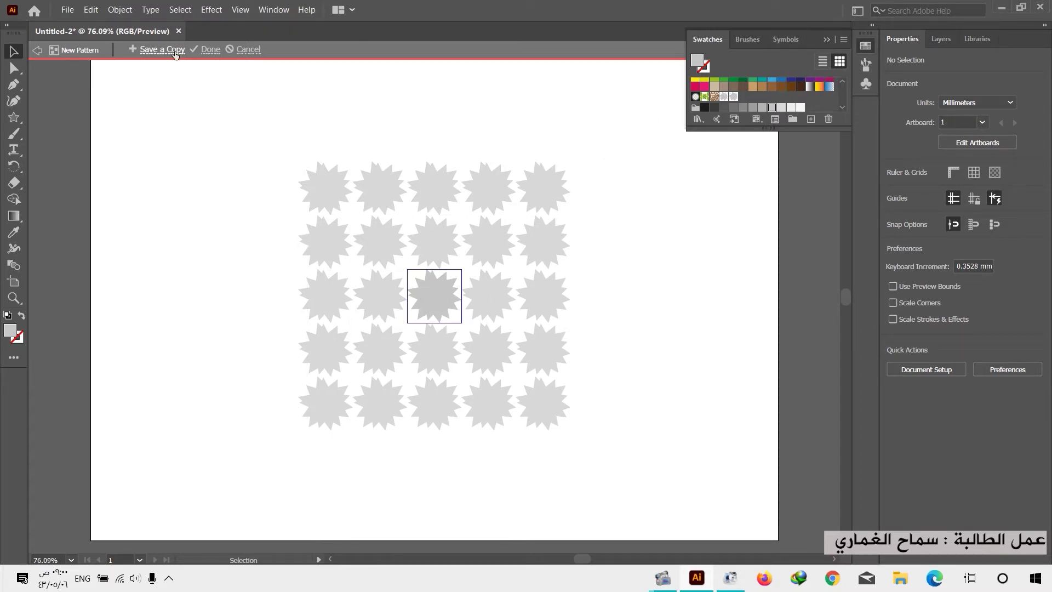
{"action": "left_click", "coordinate": [239, 50]}
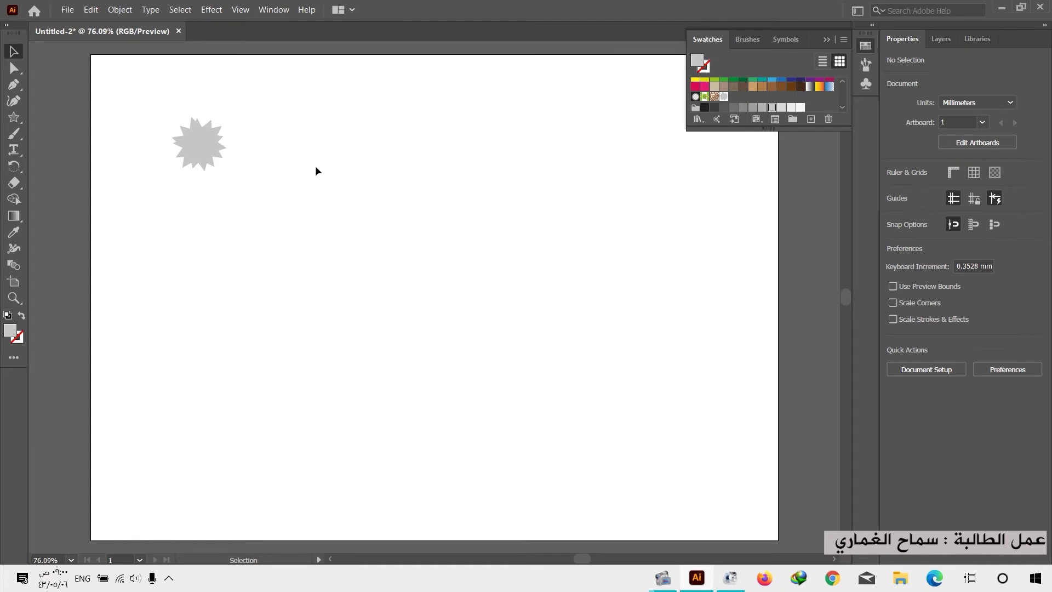
- Delete the star burst group from the artboard and collapse the swatches
{"action": "left_click_drag", "start_coordinate": [247, 117], "coordinate": [203, 204]}
{"action": "key", "text": "Delete"}
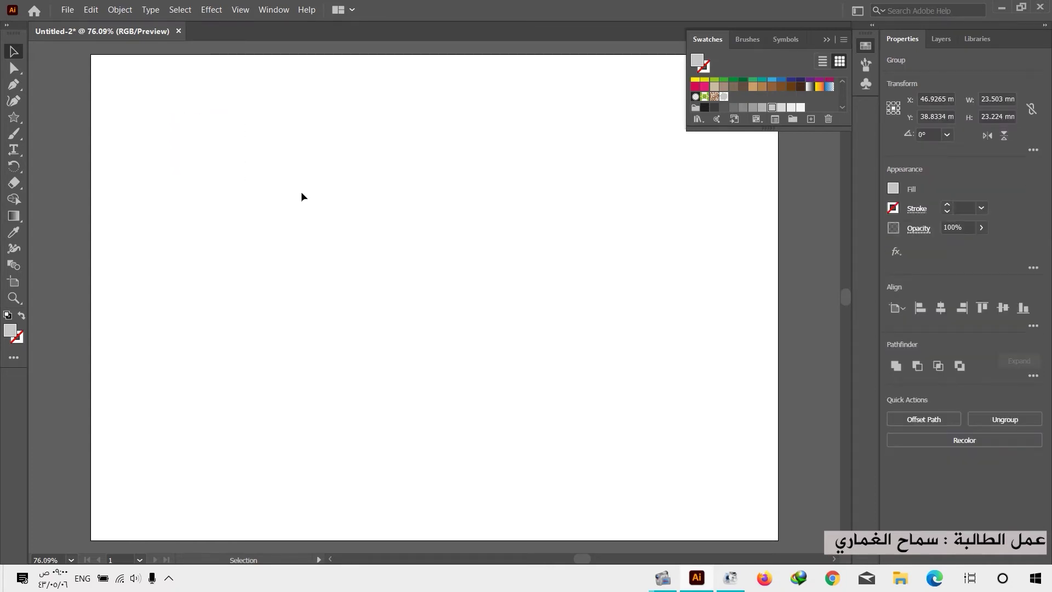
{"action": "left_click", "coordinate": [827, 39]}
- Draw a 297 x 210 mm rectangle covering the whole artboard
{"action": "left_click_drag", "start_coordinate": [18, 117], "coordinate": [77, 115]}
{"action": "left_click_drag", "start_coordinate": [778, 55], "coordinate": [91, 495]}
{"action": "scroll", "coordinate": [452, 427], "scroll_direction": "up", "scroll_amount": 5}
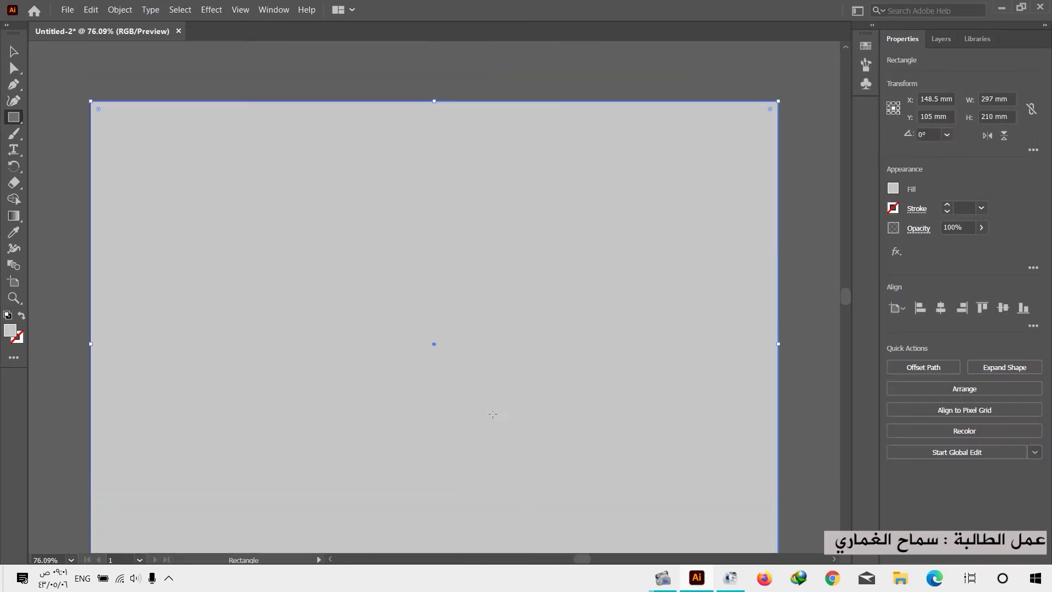
- Fill the artboard-sized rectangle with the saved star burst pattern swatch
{"action": "left_click", "coordinate": [866, 46]}
{"action": "scroll", "coordinate": [770, 103], "scroll_direction": "down", "scroll_amount": 1}
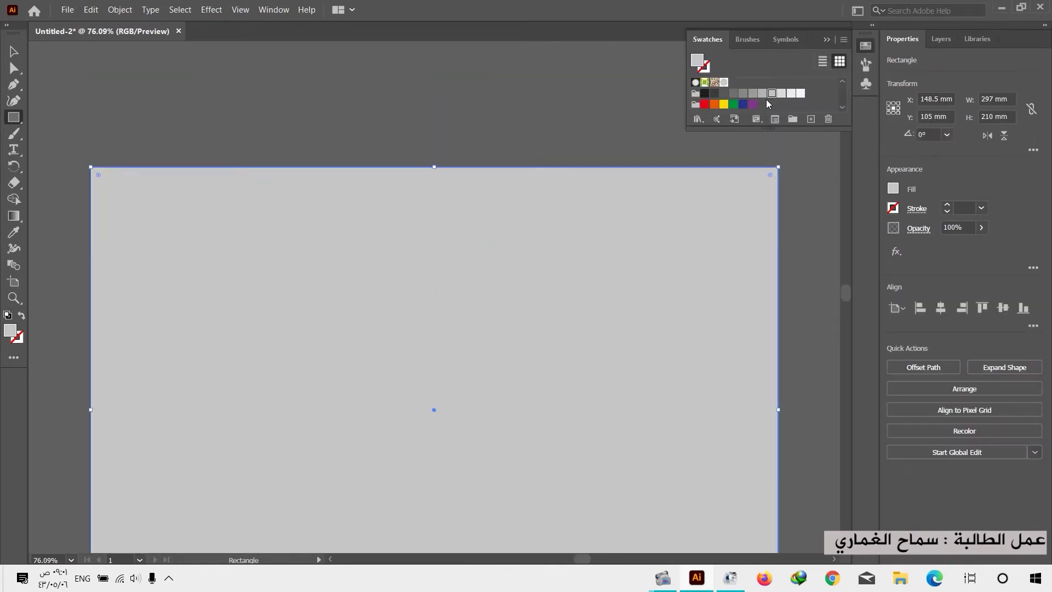
{"action": "left_click", "coordinate": [723, 84]}
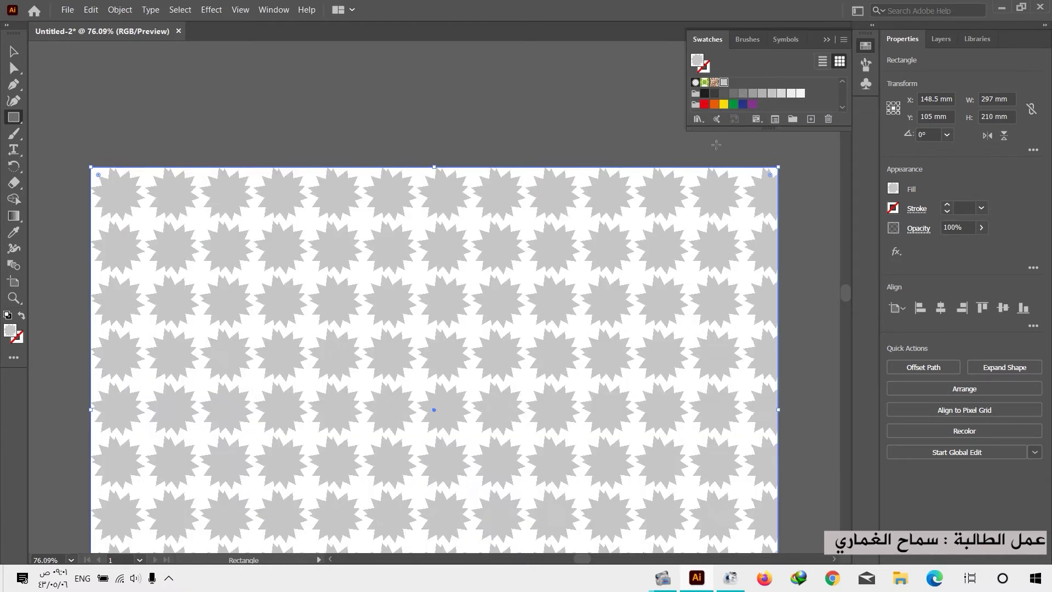
{"action": "left_click", "coordinate": [866, 45]}
- Lower the patterned rectangle's opacity to 17%
{"action": "left_click", "coordinate": [958, 227]}
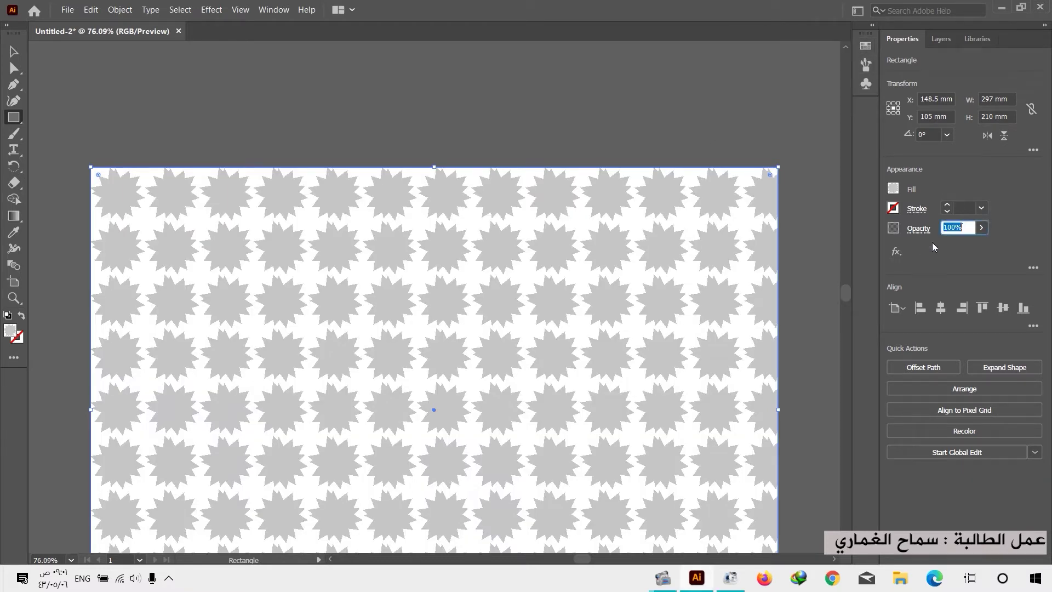
{"action": "left_click", "coordinate": [981, 228]}
{"action": "left_click_drag", "start_coordinate": [977, 244], "coordinate": [939, 249]}
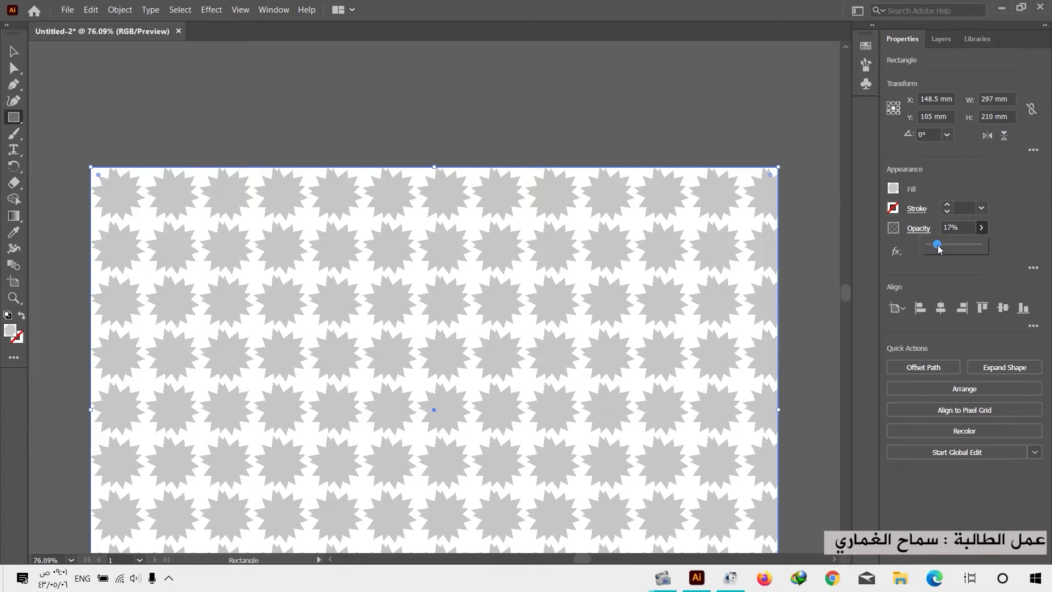
{"action": "scroll", "coordinate": [782, 243], "scroll_direction": "down", "scroll_amount": 3}
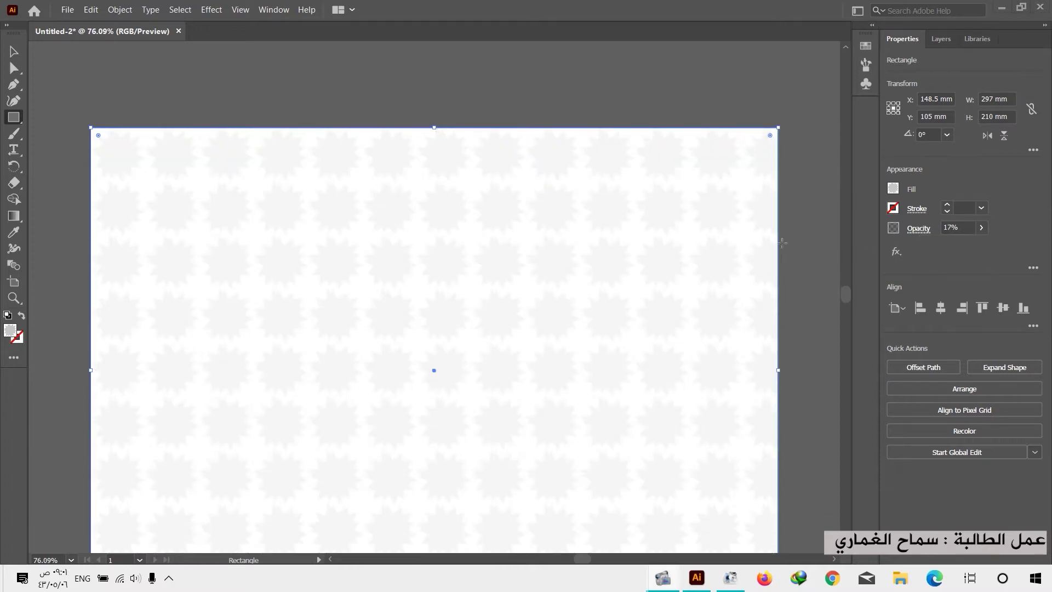
- Hide the patterned background rectangle in the layer list and show it again
{"action": "left_click", "coordinate": [937, 38]}
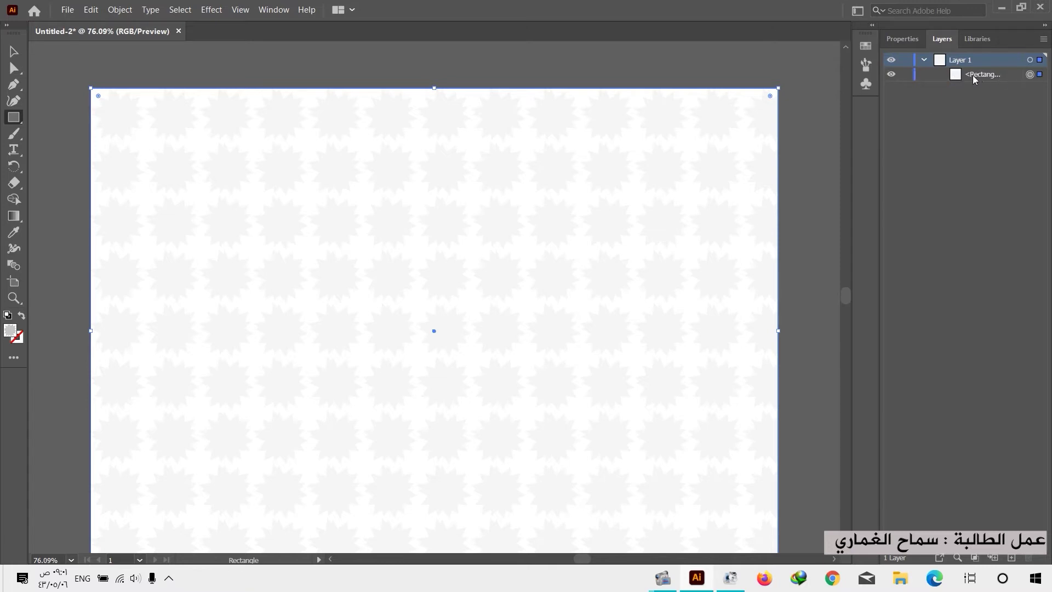
{"action": "left_click", "coordinate": [927, 76]}
{"action": "left_click", "coordinate": [892, 74]}
{"action": "left_click", "coordinate": [892, 74]}
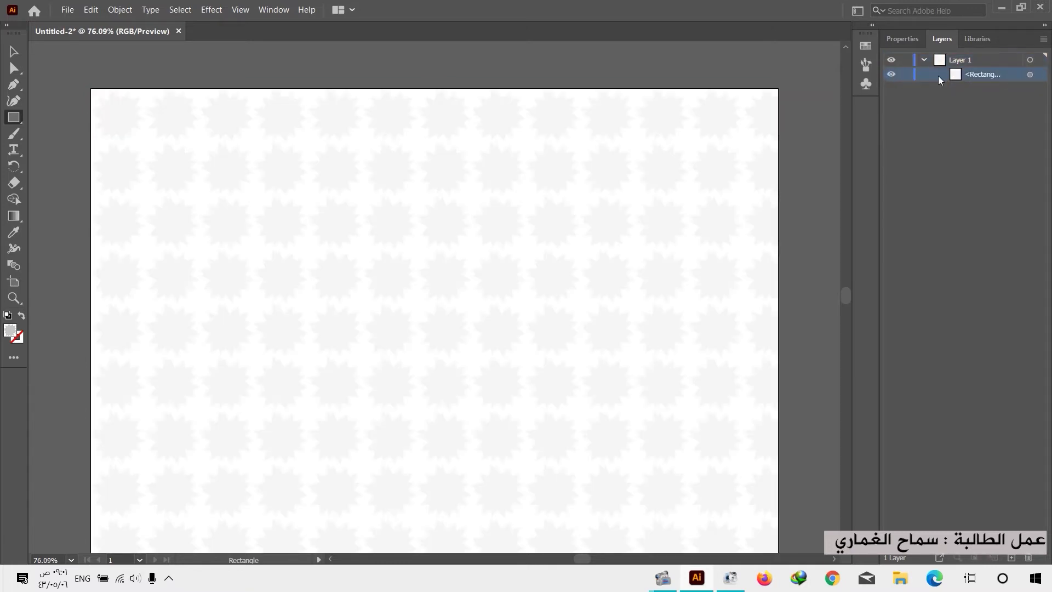
{"action": "left_click", "coordinate": [914, 39]}
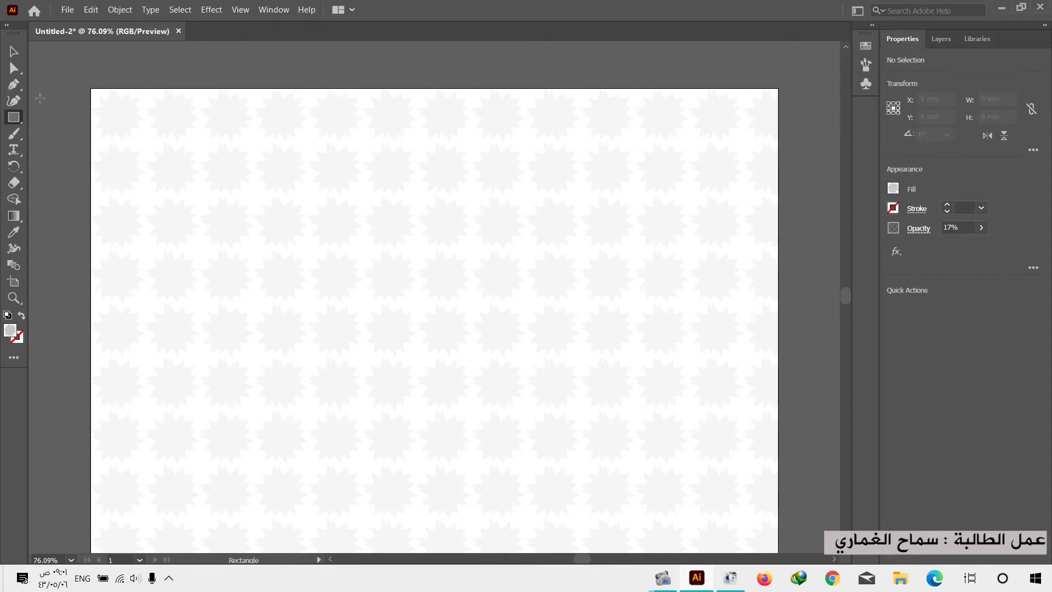
- Draw a circle about 189 mm in diameter around the artboard's center and fill it with yellow
{"action": "left_click_drag", "start_coordinate": [13, 118], "coordinate": [46, 136]}
{"action": "left_click", "coordinate": [46, 136]}
{"action": "mouse_move", "coordinate": [430, 317]}
{"action": "left_mouse_down"}
{"action": "mouse_move", "coordinate": [545, 388]}
{"action": "mouse_move", "coordinate": [660, 434]}
{"action": "mouse_move", "coordinate": [648, 430]}
{"action": "left_mouse_up"}
{"action": "left_click", "coordinate": [894, 189]}
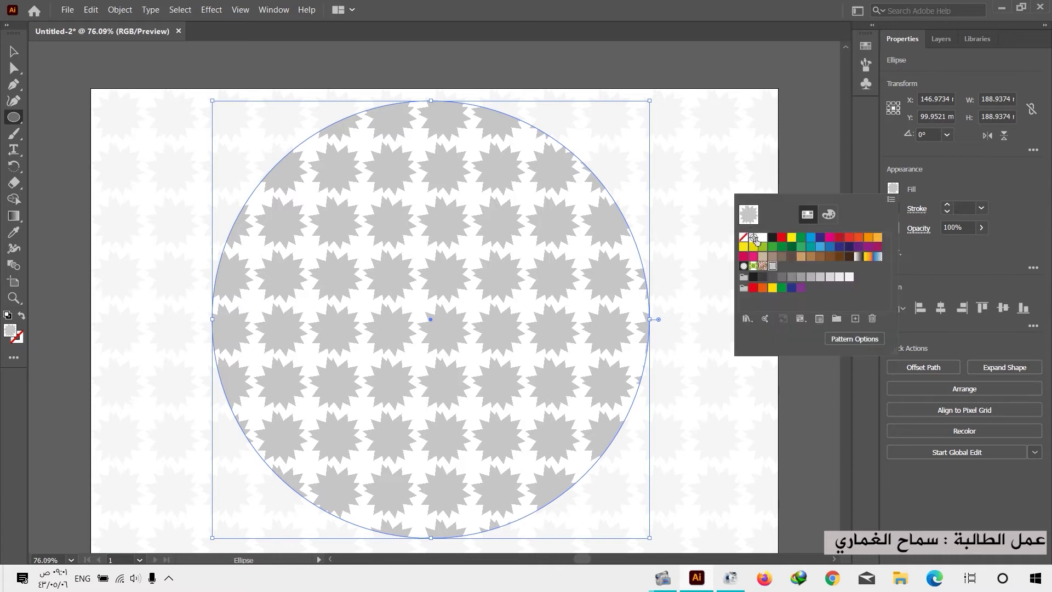
{"action": "left_click", "coordinate": [790, 240]}
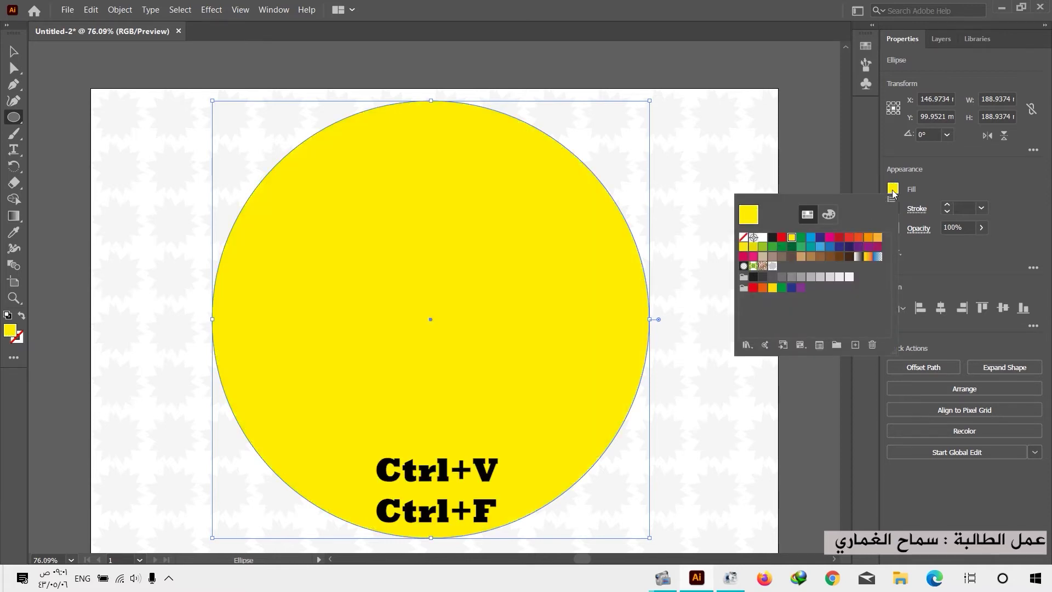
- Duplicate the yellow circle in place, scale the copy about its center to about 116 mm, and fill it with green
{"action": "left_click", "coordinate": [14, 51]}
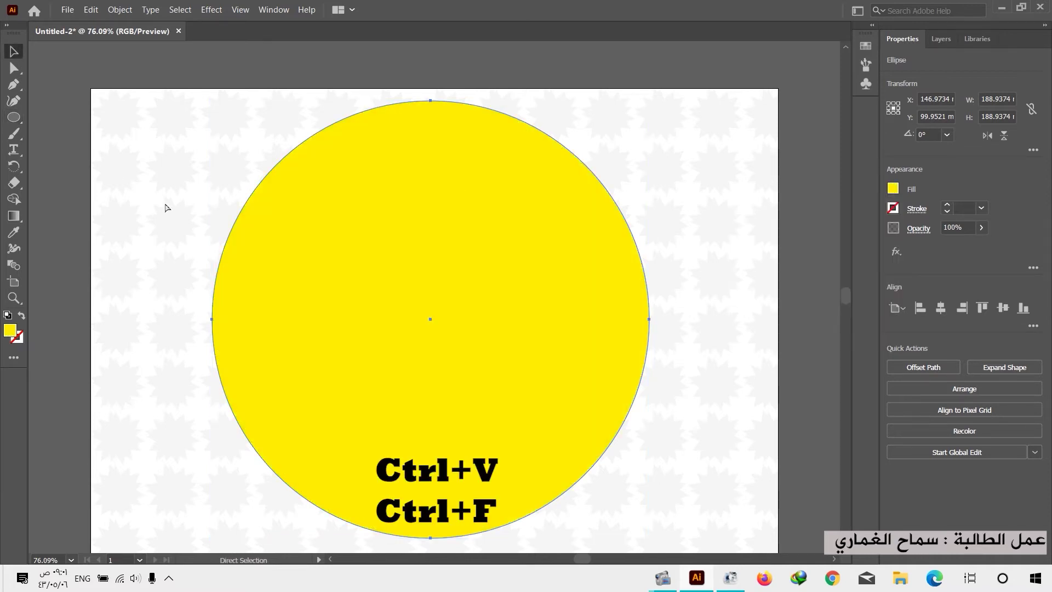
{"action": "left_click", "coordinate": [409, 353]}
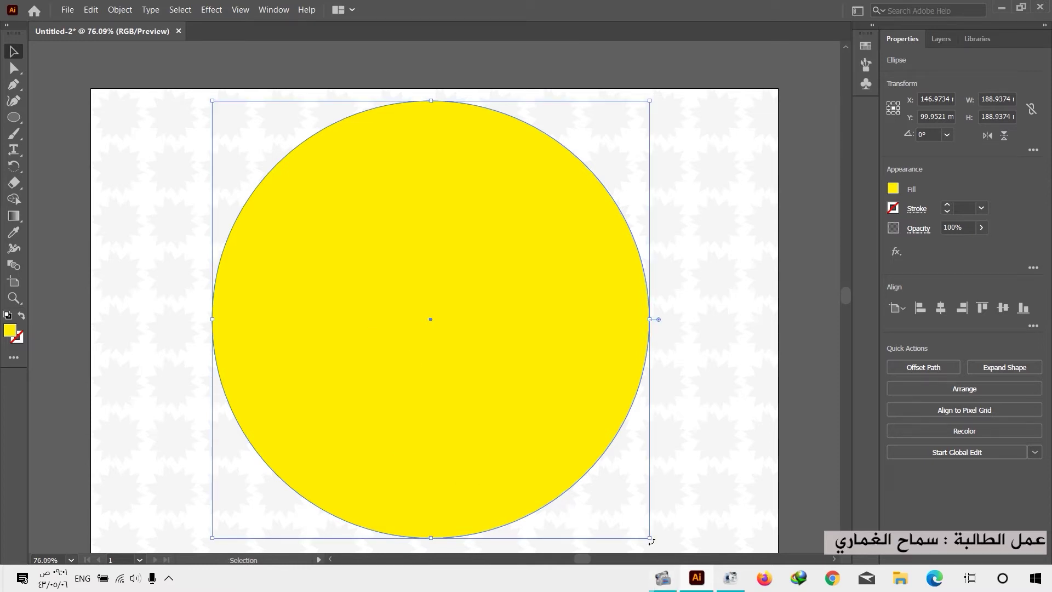
{"action": "left_click_drag", "start_coordinate": [649, 539], "coordinate": [565, 489]}
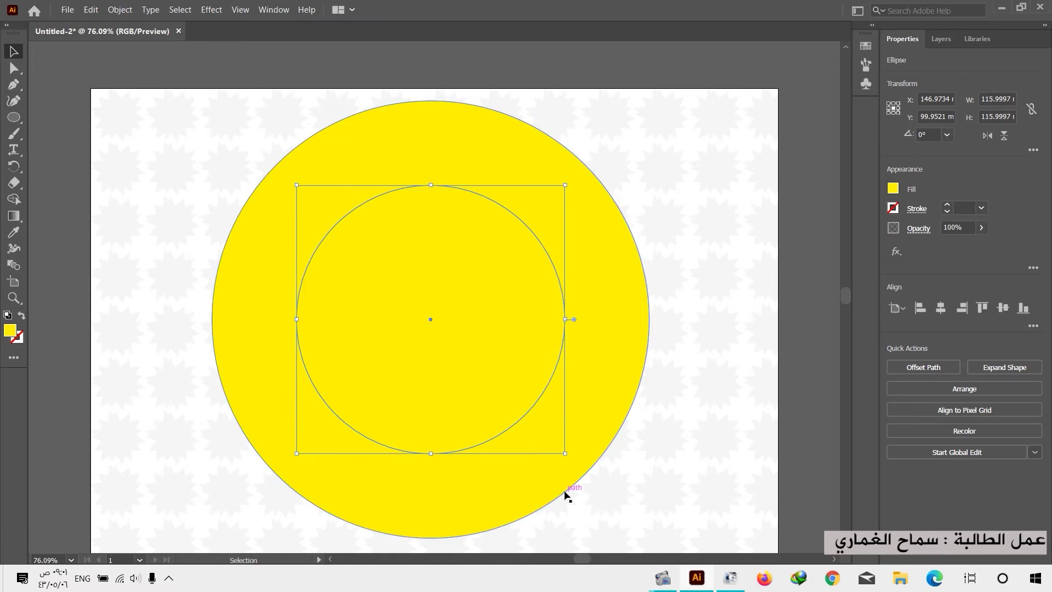
{"action": "left_click", "coordinate": [894, 190]}
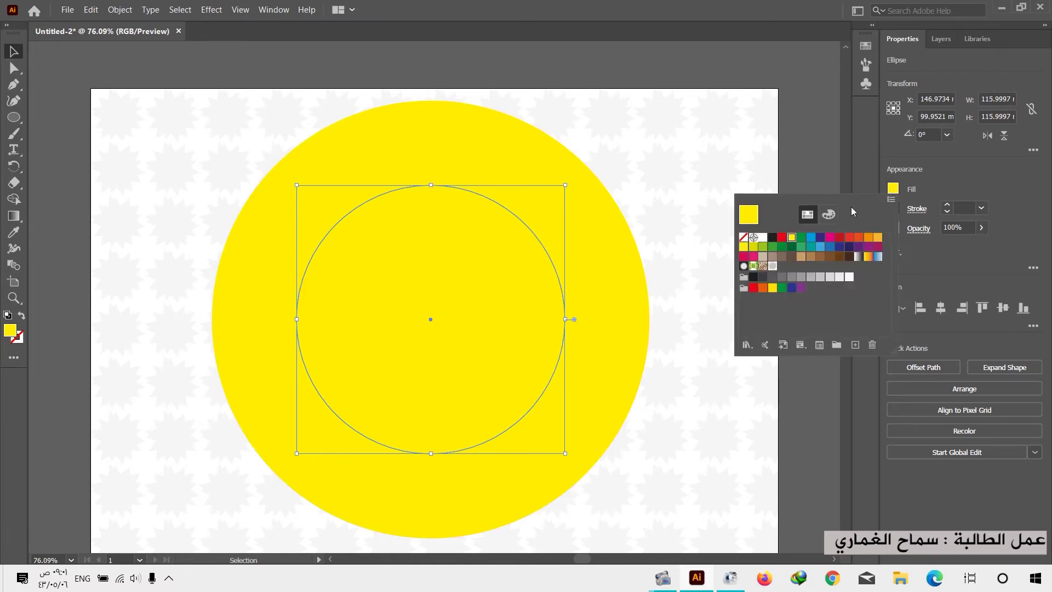
{"action": "left_click", "coordinate": [799, 239]}
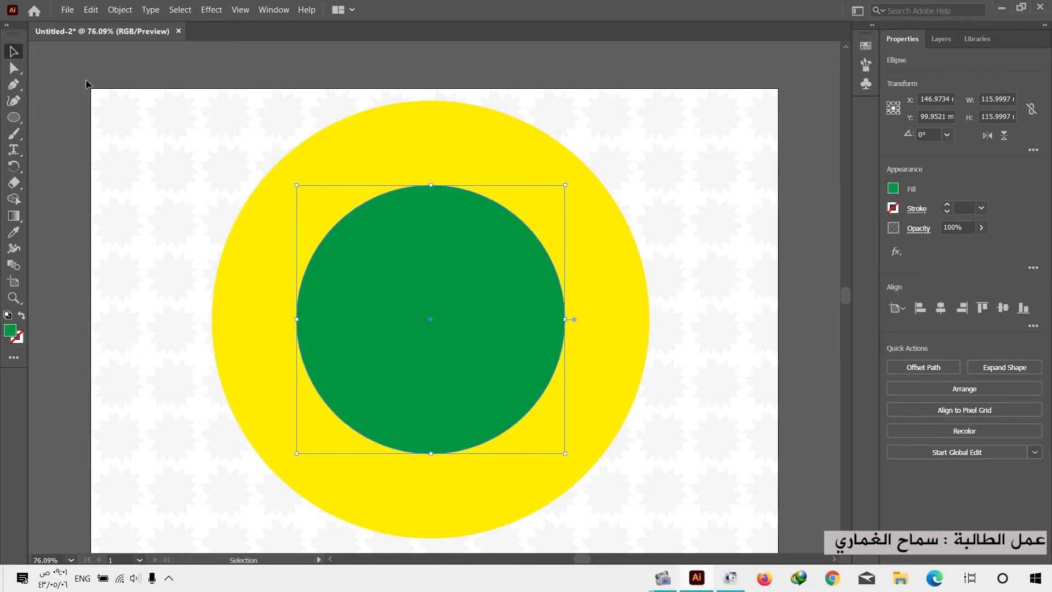
- Subtract the green circle from the yellow circle with Minus Front to form a yellow ring
{"action": "left_click_drag", "start_coordinate": [618, 172], "coordinate": [495, 322]}
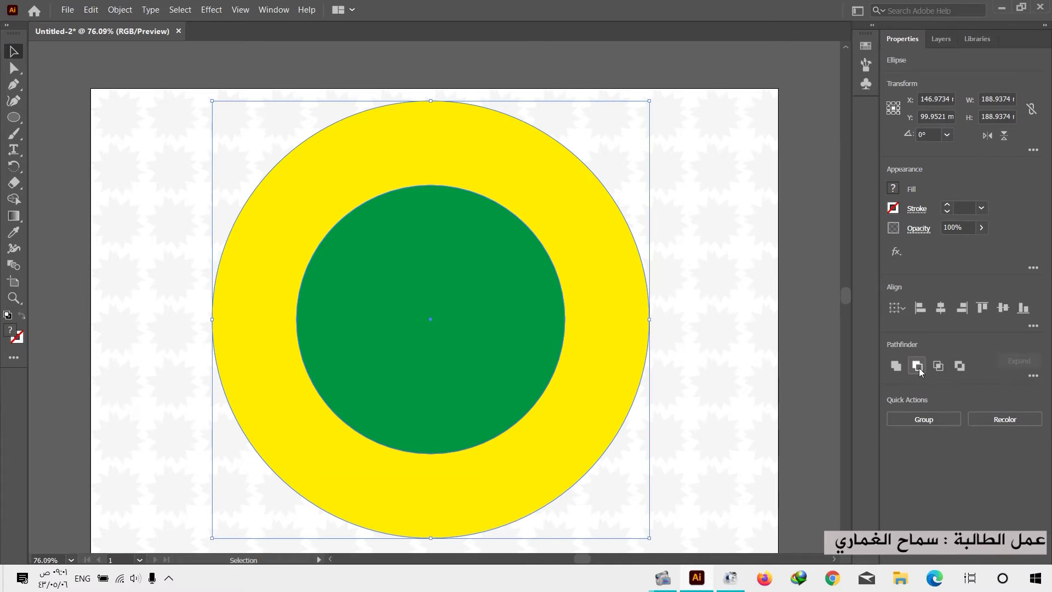
{"action": "left_click", "coordinate": [917, 366]}
{"action": "left_click", "coordinate": [587, 292]}
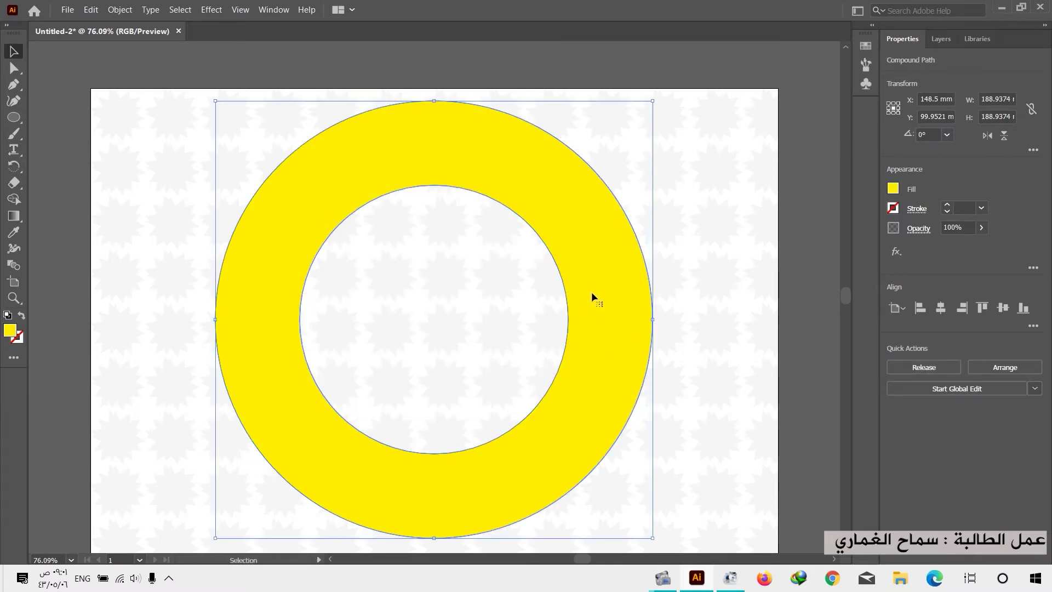
- Draw a vertical line about 196 mm long and a horizontal line about 199 mm long across the ring's center with the Pen tool
{"action": "key", "text": "p"}
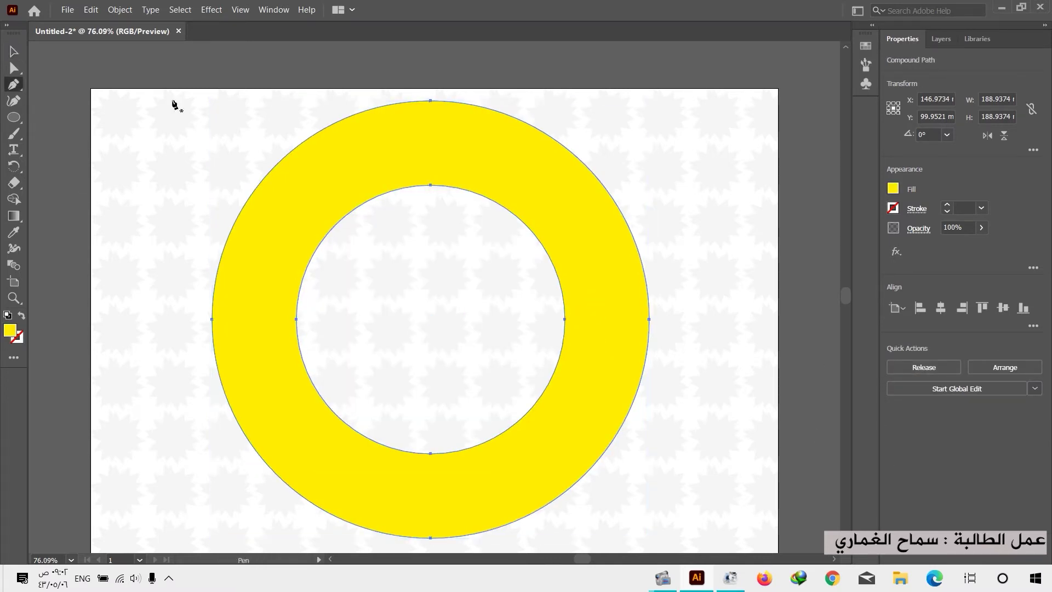
{"action": "left_click", "coordinate": [430, 93]}
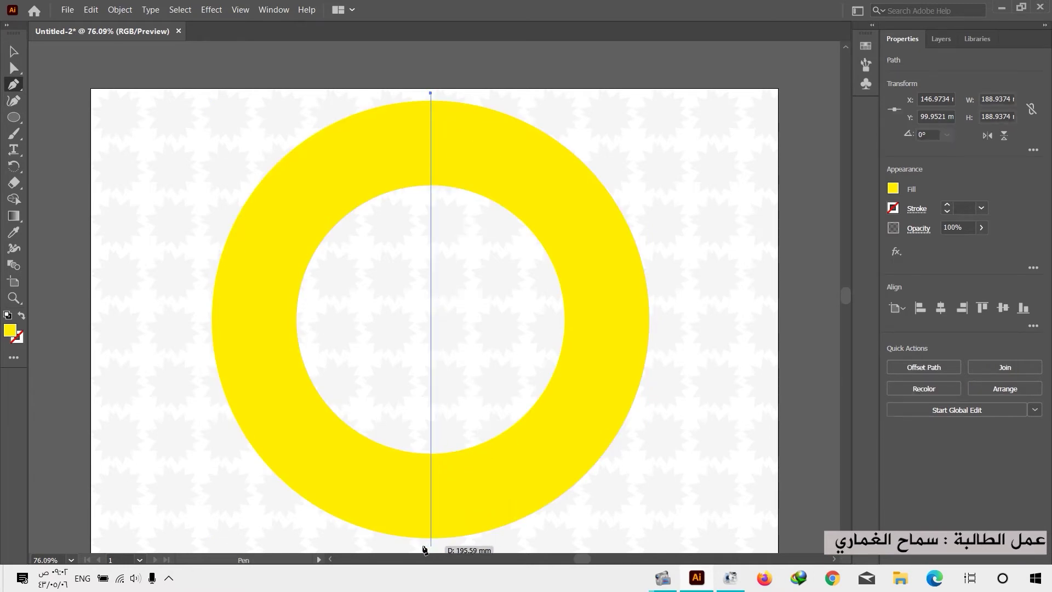
{"action": "left_click", "coordinate": [430, 547]}
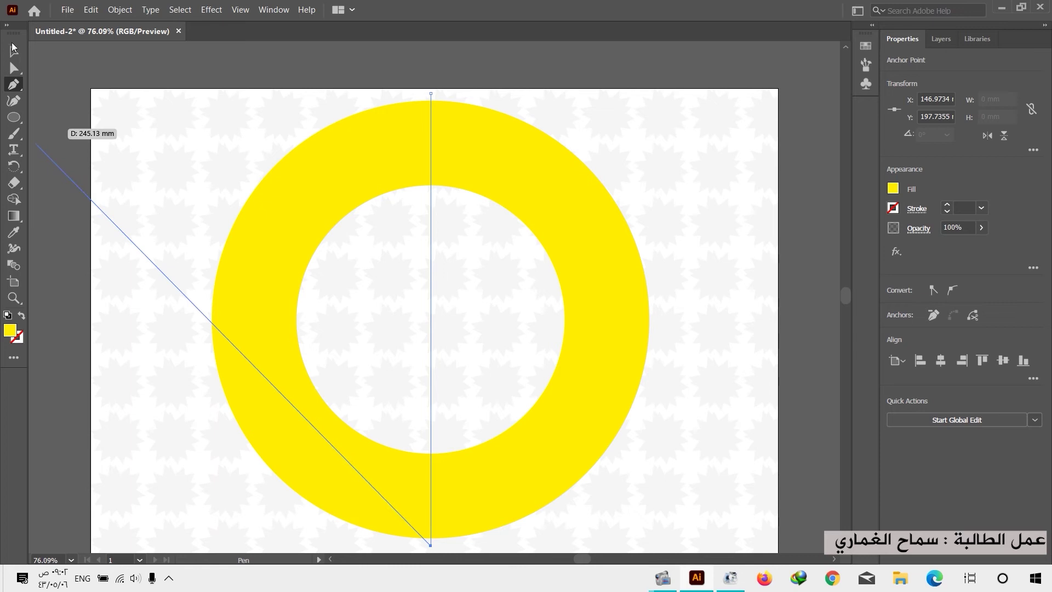
{"action": "left_click", "coordinate": [13, 49]}
{"action": "key", "text": "p"}
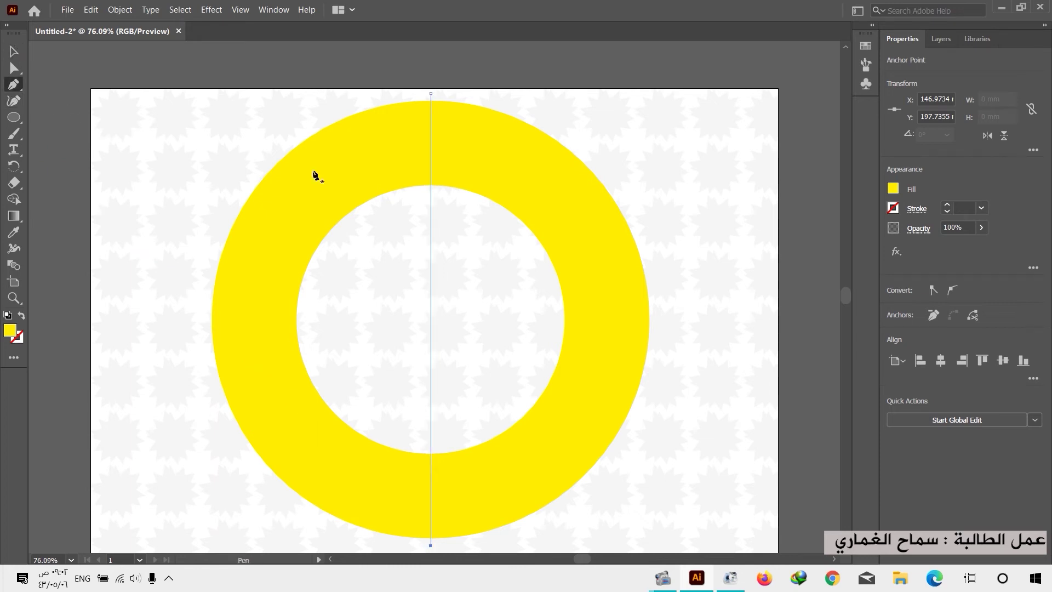
{"action": "left_click", "coordinate": [658, 319]}
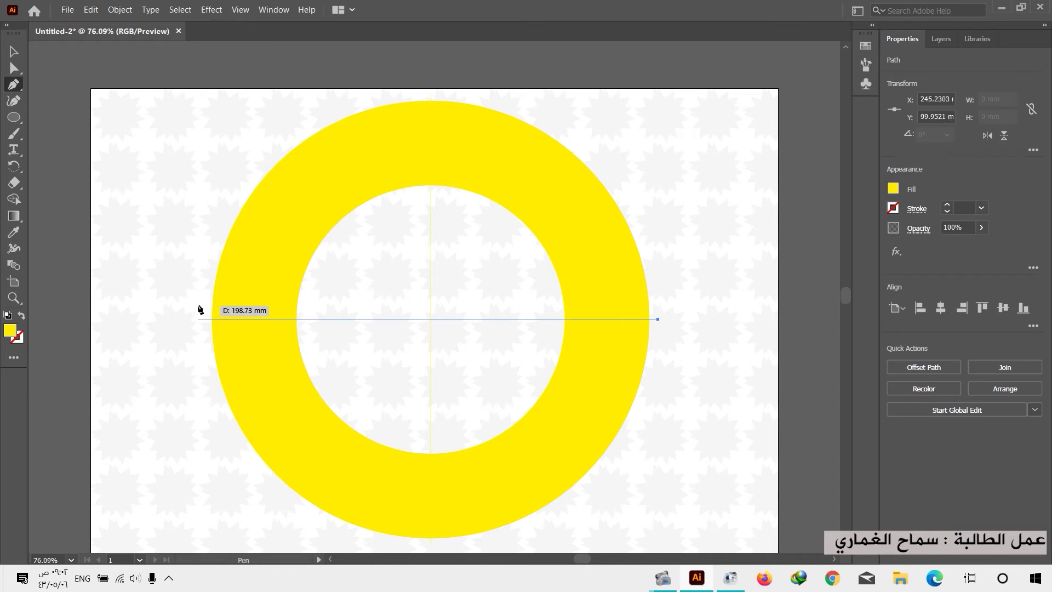
{"action": "left_click", "coordinate": [198, 319]}
{"action": "left_click", "coordinate": [14, 52]}
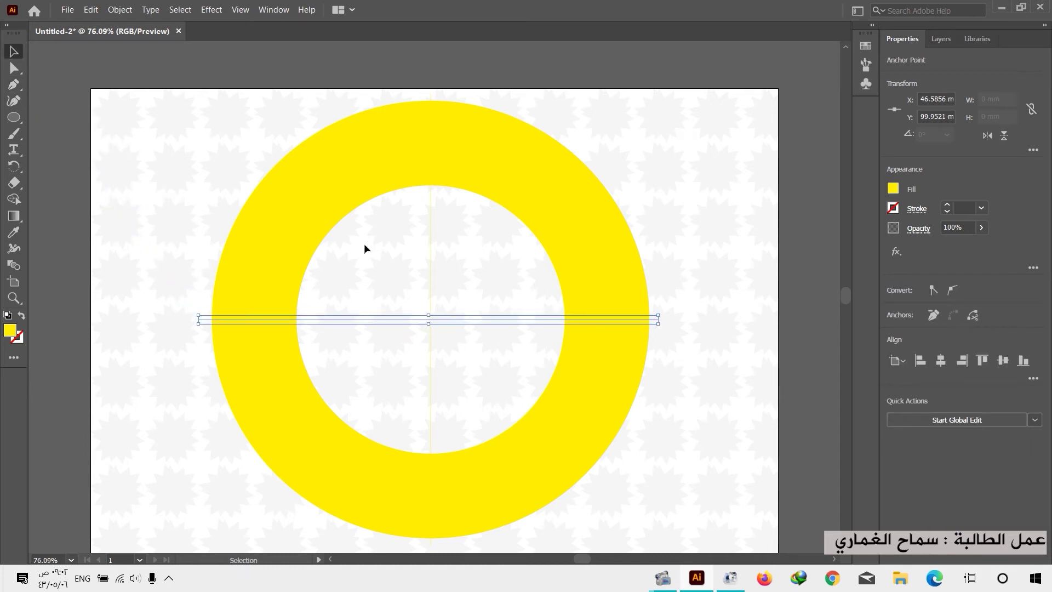
- Select the vertical and horizontal lines and rotate a copy of them by 45° about their center
{"action": "key", "text": "ctrl+a"}
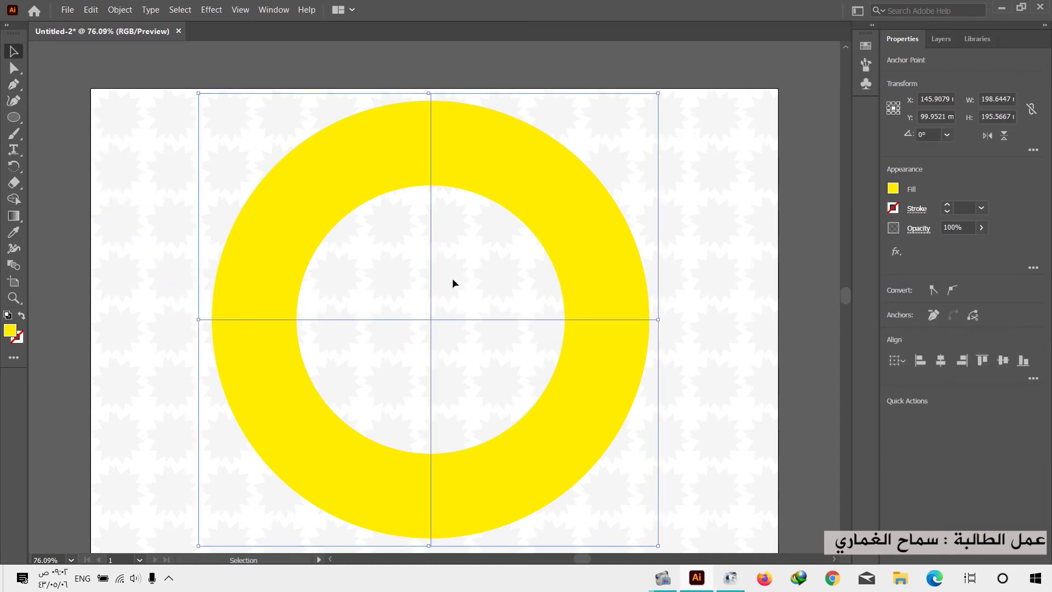
{"action": "key", "text": "a"}
{"action": "key", "text": "v"}
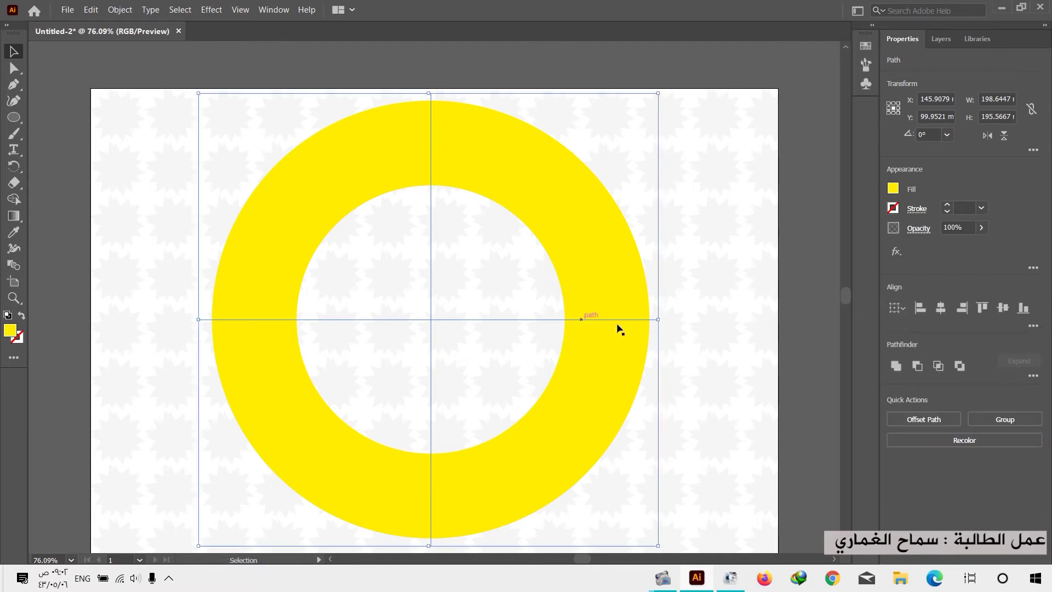
{"action": "left_click_drag", "start_coordinate": [662, 324], "coordinate": [662, 324]}
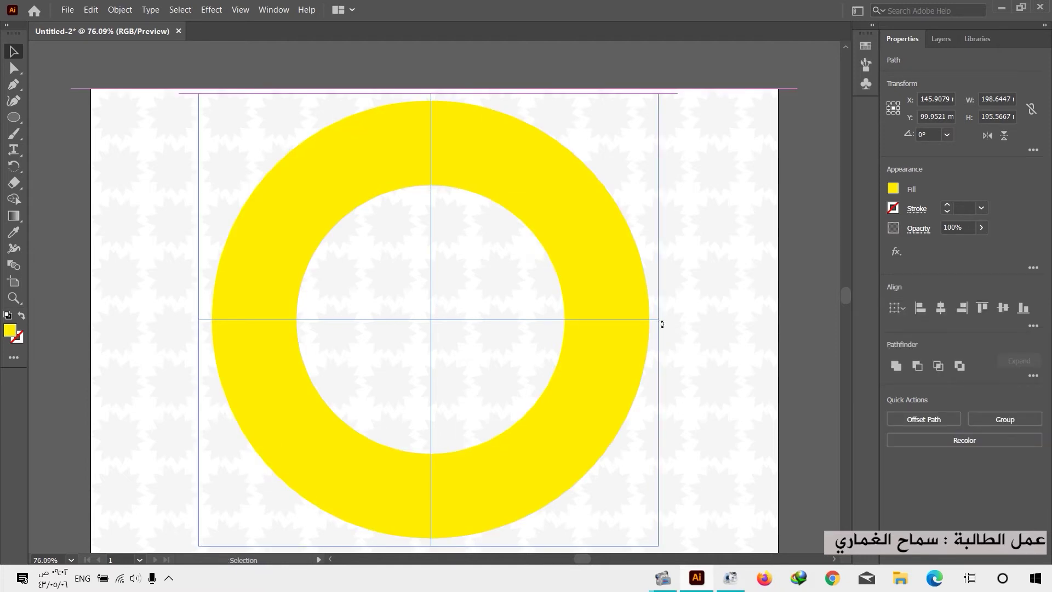
{"action": "left_click_drag", "start_coordinate": [659, 263], "coordinate": [640, 224]}
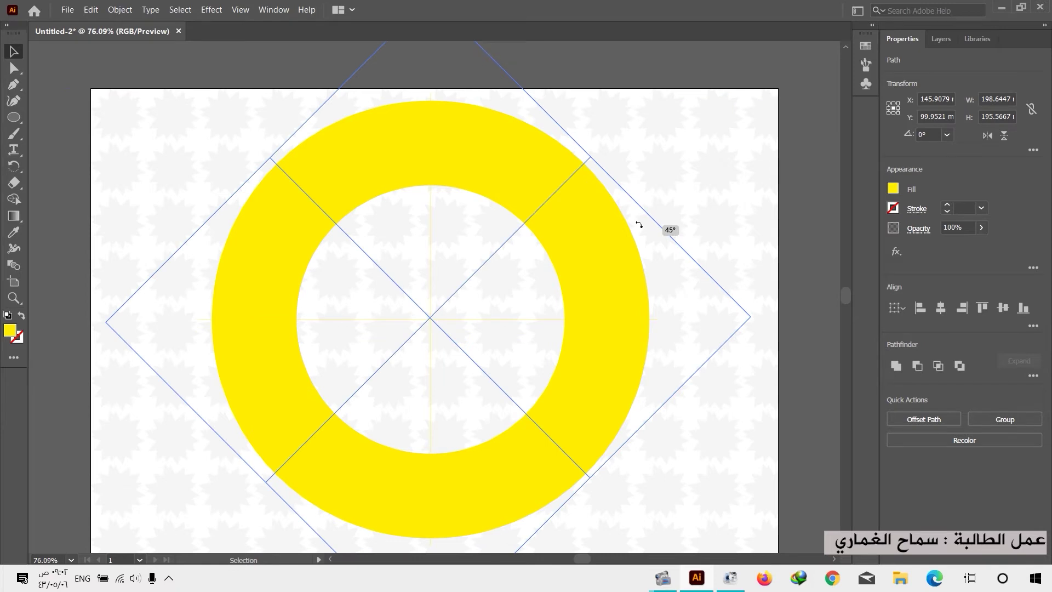
{"action": "left_click", "coordinate": [175, 123]}
- Select all four crossing lines and fill them with black
{"action": "left_click", "coordinate": [428, 207]}
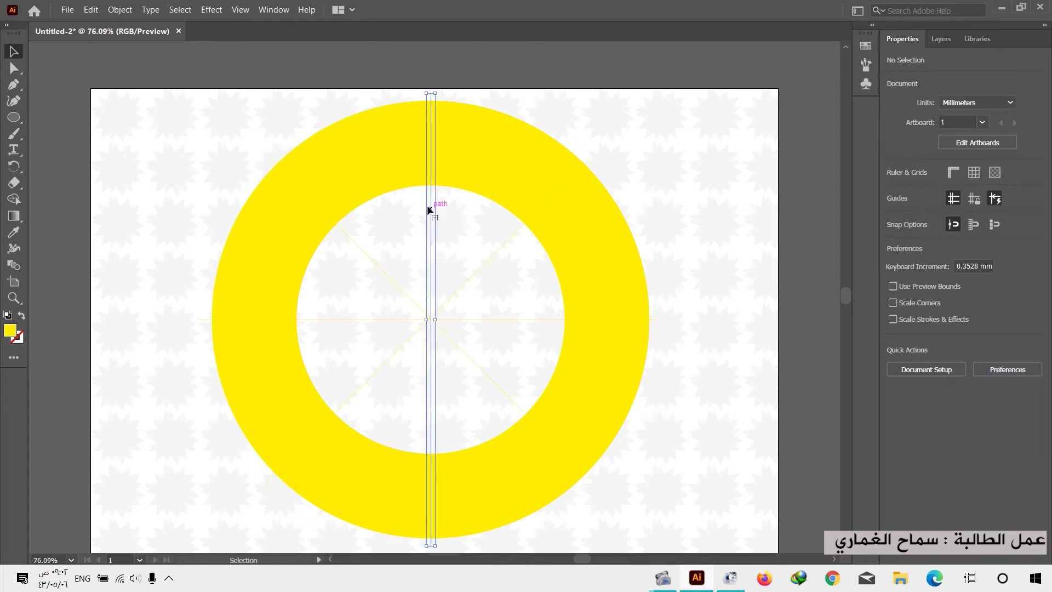
{"action": "left_click", "coordinate": [483, 265], "text": "shift"}
{"action": "left_click", "coordinate": [505, 320], "text": "shift"}
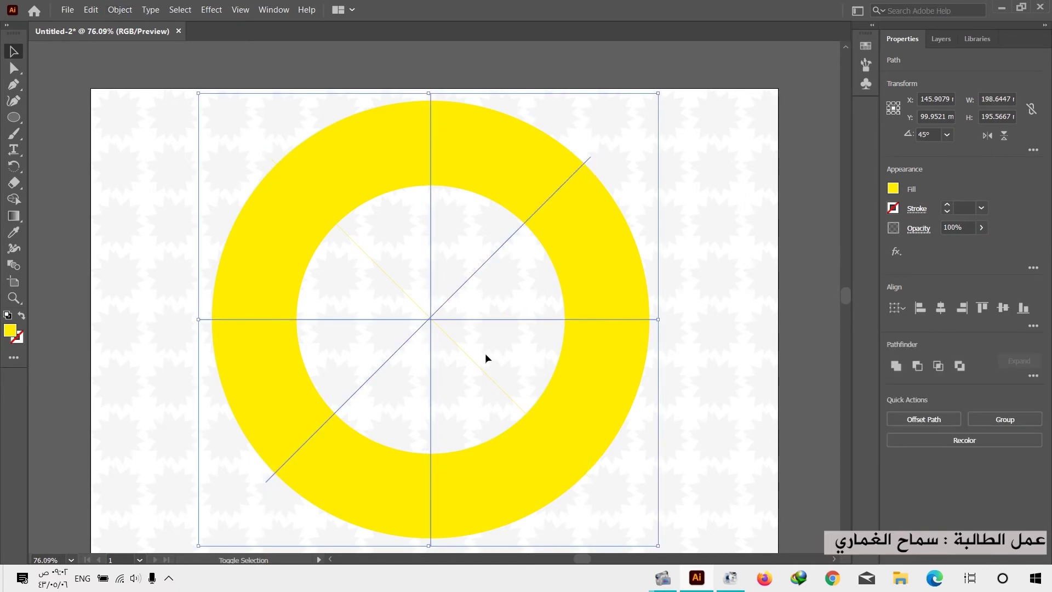
{"action": "left_click", "coordinate": [473, 360], "text": "shift"}
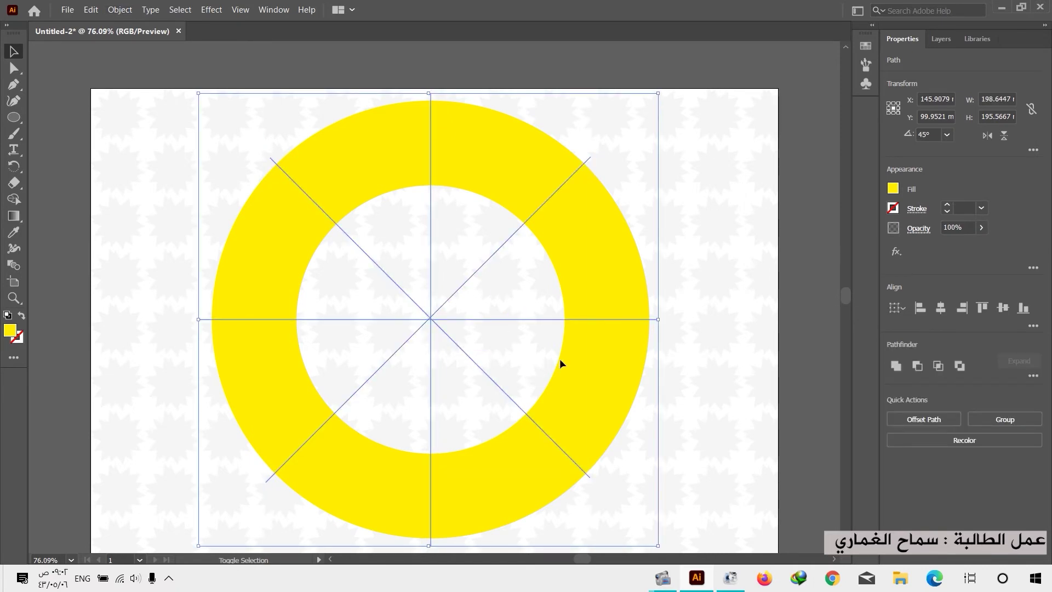
{"action": "left_click", "coordinate": [893, 188]}
{"action": "left_click", "coordinate": [773, 238]}
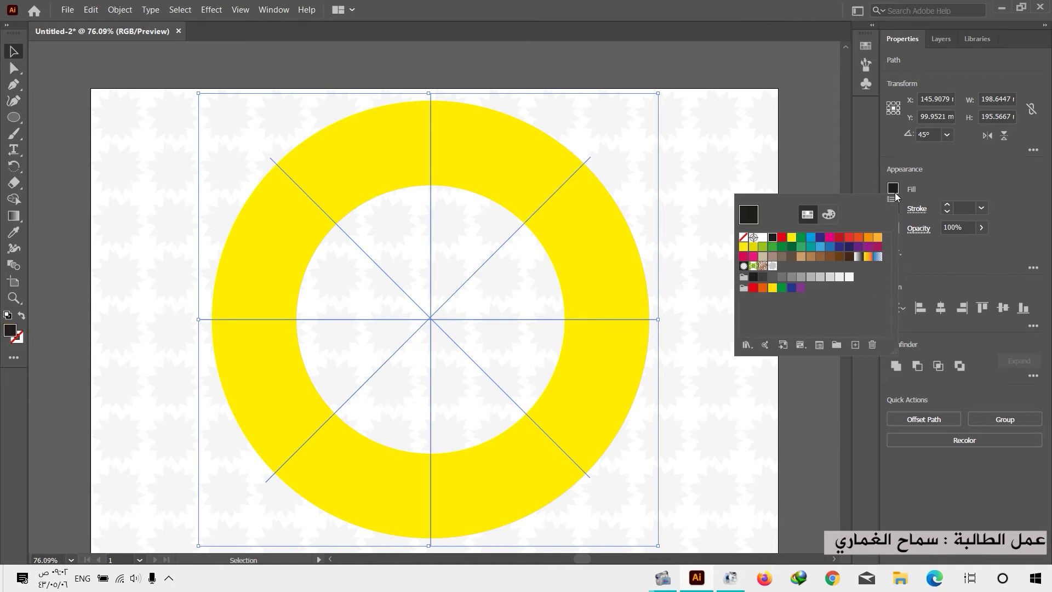
{"action": "left_click", "coordinate": [725, 237]}
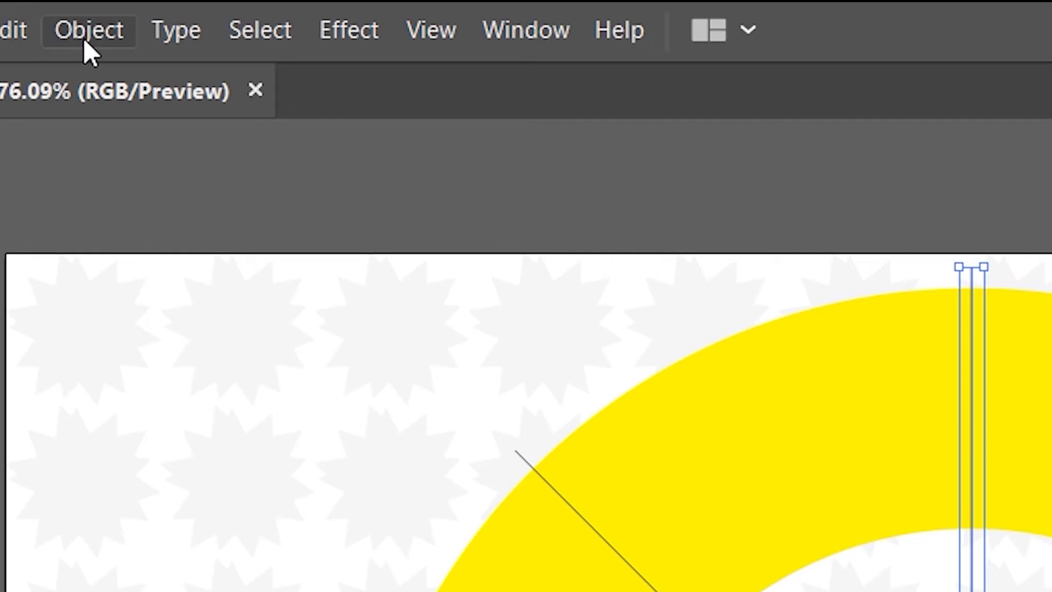
- Split the yellow ring along the vertical line with Divide Objects Below
{"action": "left_click", "coordinate": [119, 10]}
{"action": "mouse_move", "coordinate": [212, 336]}
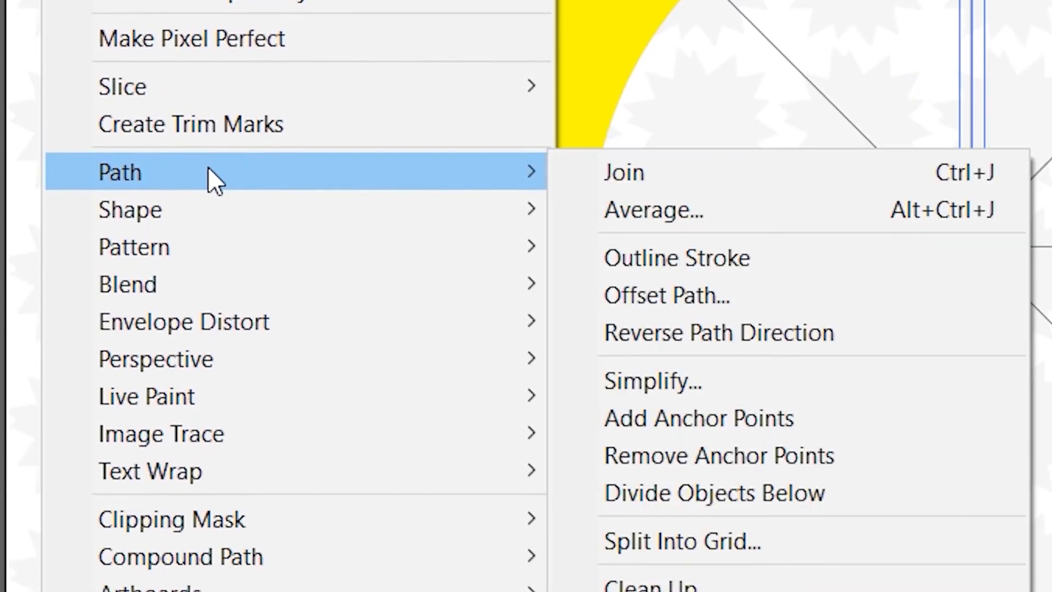
{"action": "left_click", "coordinate": [721, 488]}
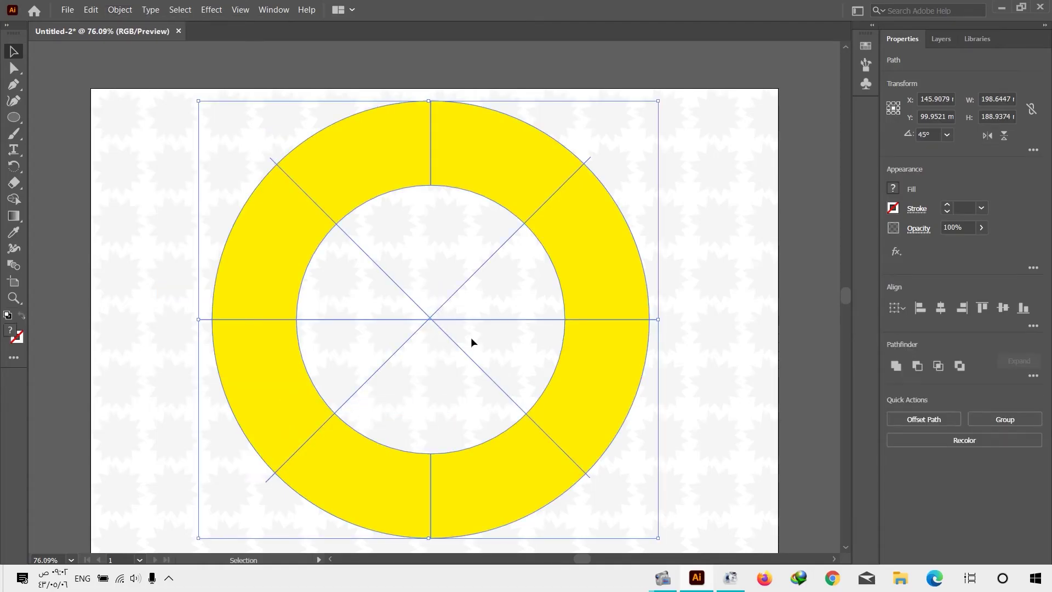
{"action": "left_click", "coordinate": [713, 203]}
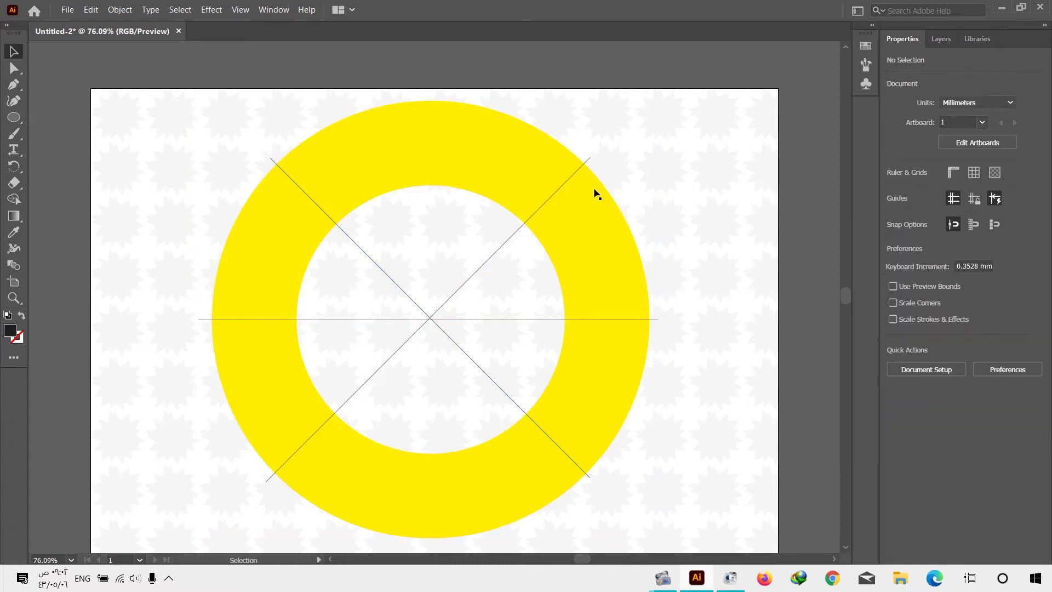
- Split the ring along the diagonal running from lower left to upper right with Divide Objects Below
{"action": "left_click", "coordinate": [519, 193]}
{"action": "left_click", "coordinate": [539, 207]}
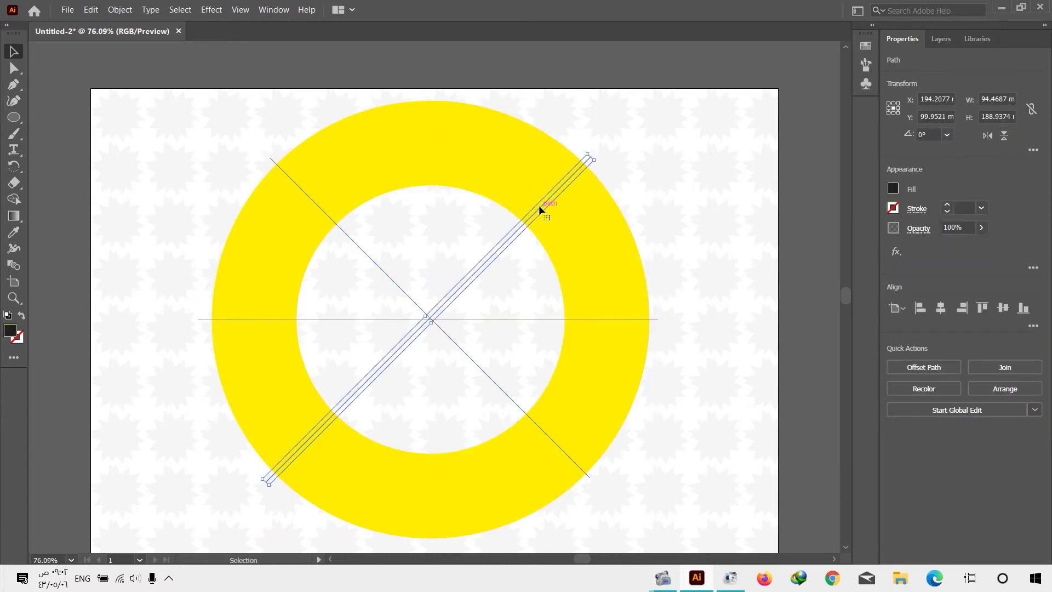
{"action": "left_click", "coordinate": [119, 9]}
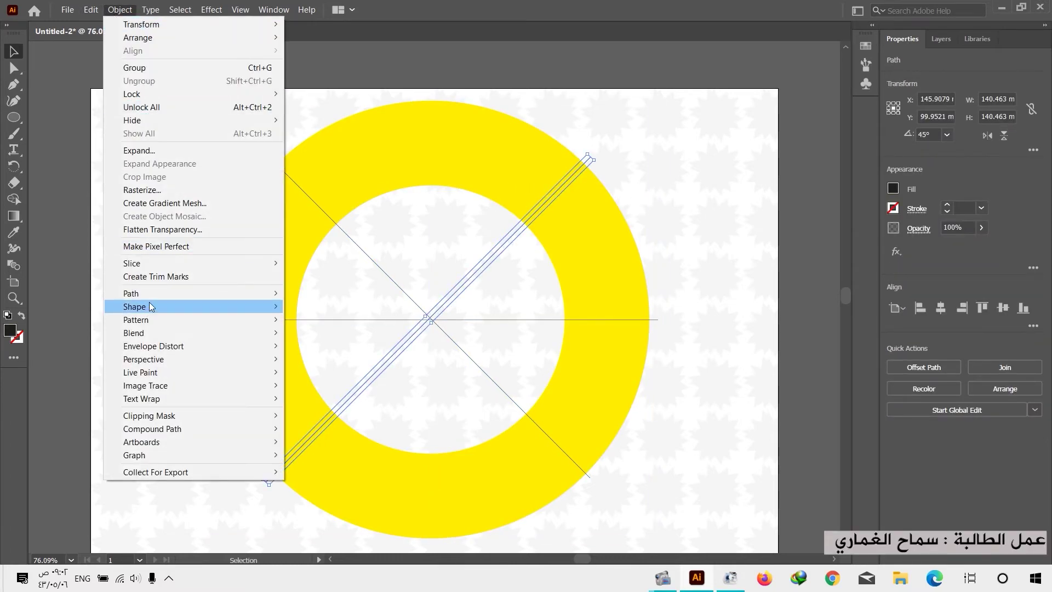
{"action": "mouse_move", "coordinate": [153, 294]}
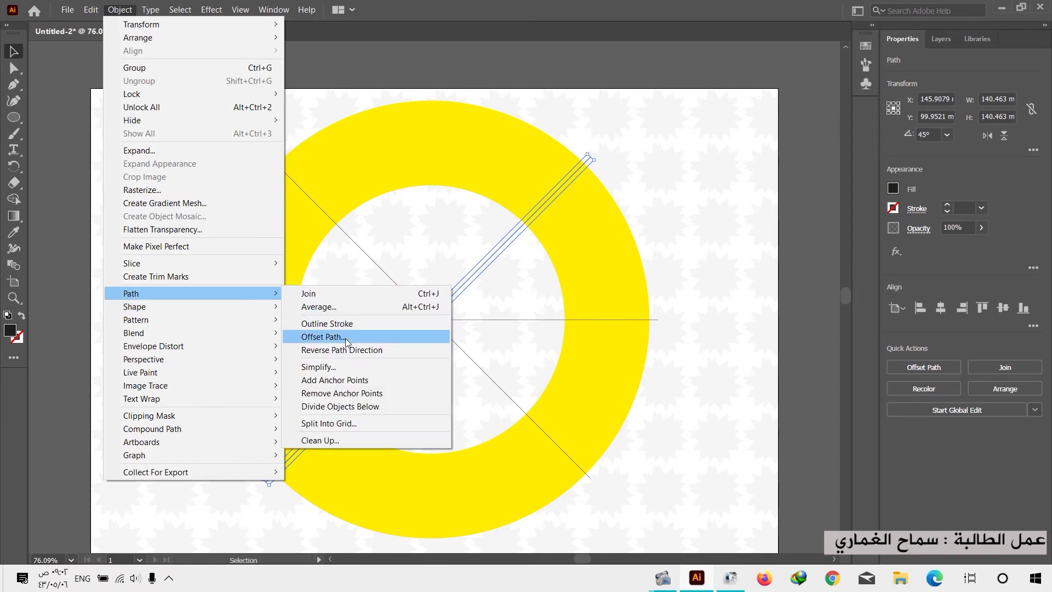
{"action": "left_click", "coordinate": [343, 407]}
{"action": "left_click", "coordinate": [692, 315]}
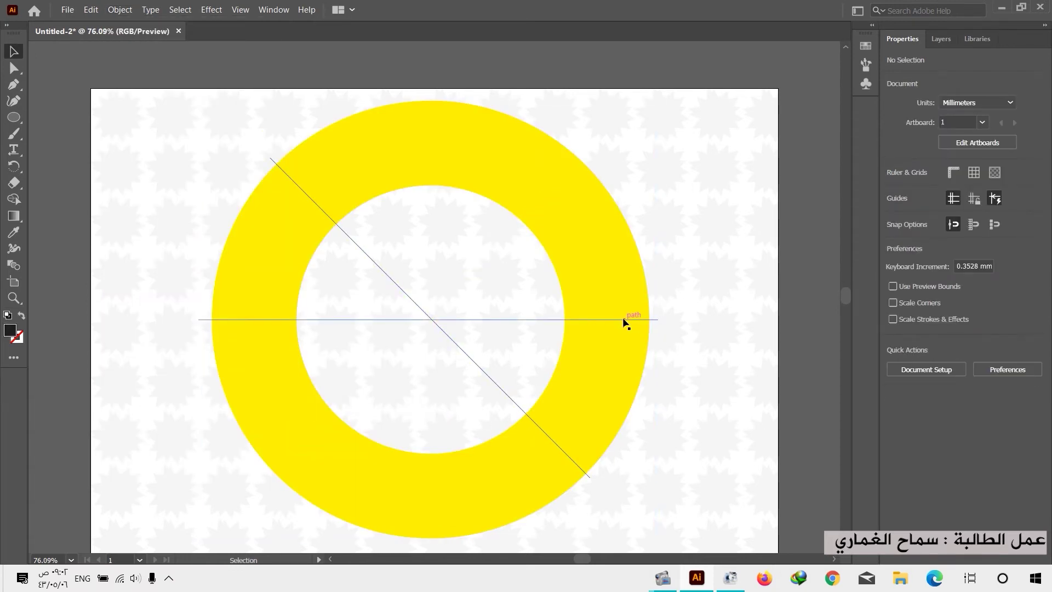
- Split the ring along the horizontal line with Divide Objects Below
{"action": "left_click", "coordinate": [625, 320]}
{"action": "left_click", "coordinate": [607, 319]}
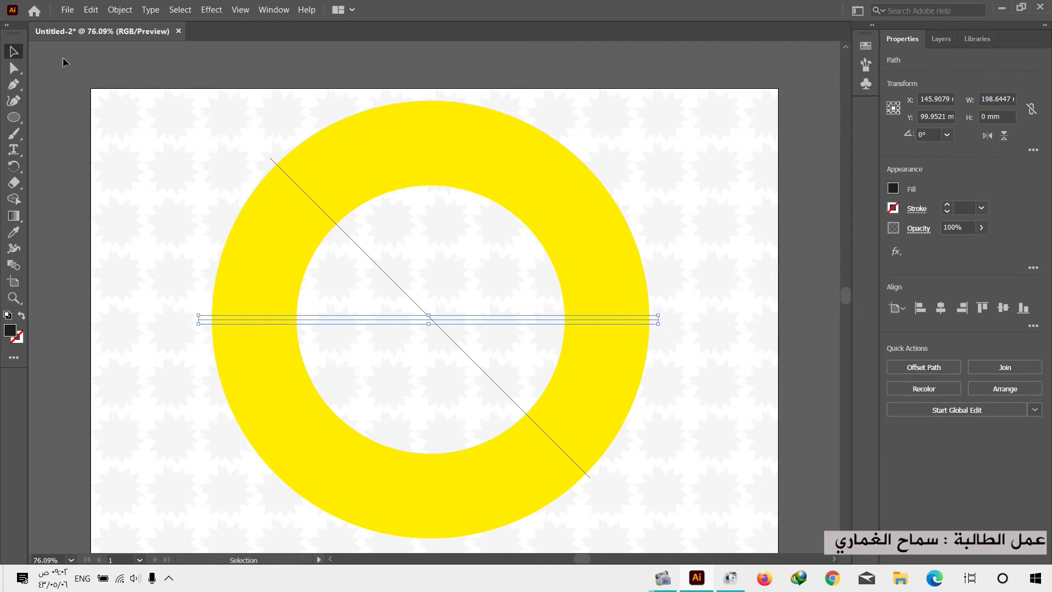
{"action": "left_click", "coordinate": [120, 10]}
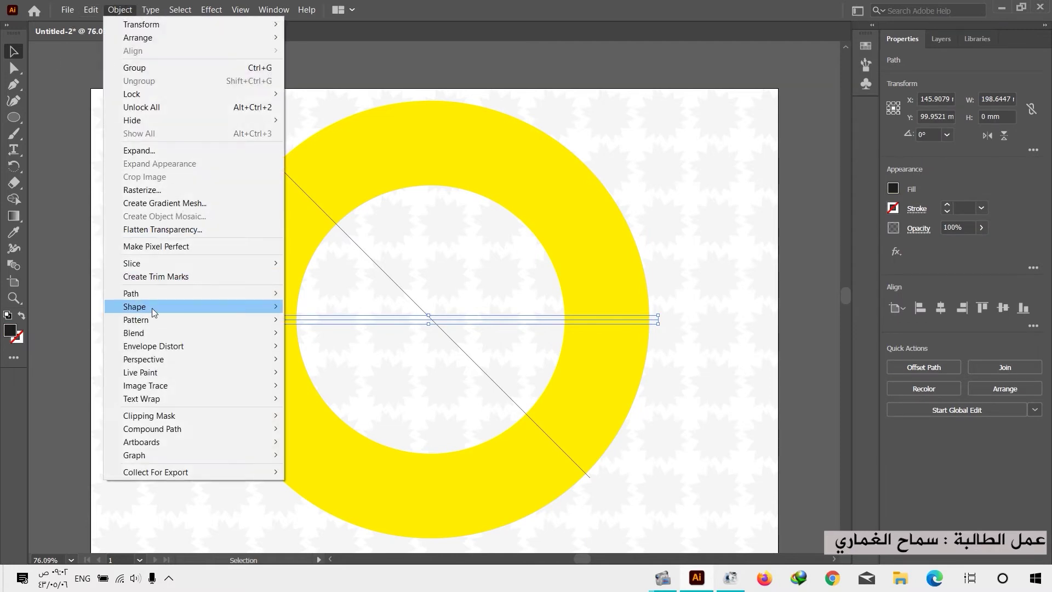
{"action": "mouse_move", "coordinate": [143, 296]}
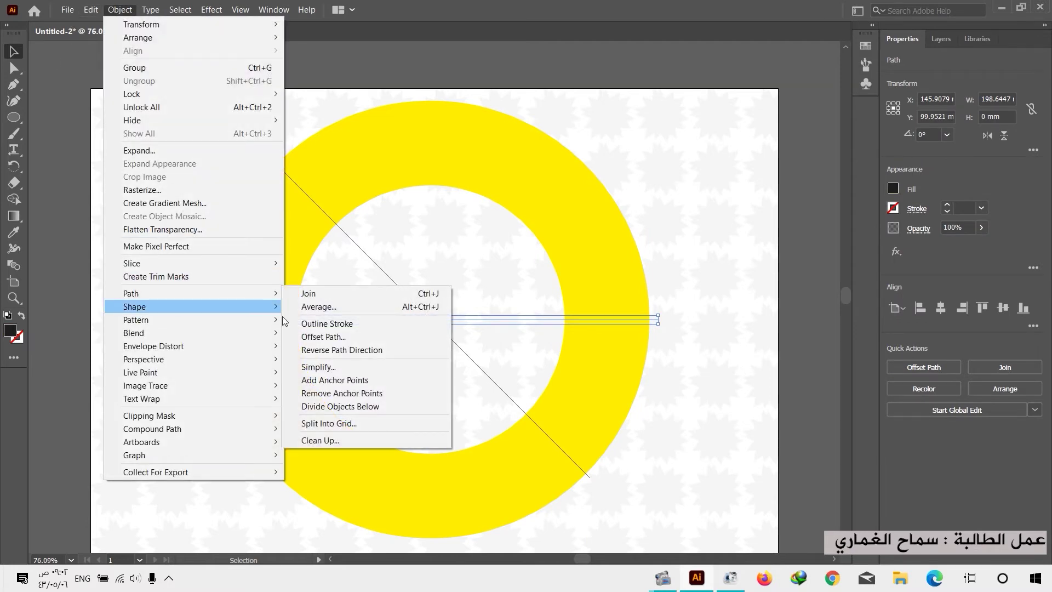
{"action": "left_click", "coordinate": [329, 407]}
{"action": "left_click", "coordinate": [603, 424]}
- Split the ring along the remaining diagonal line with Divide Objects Below
{"action": "left_click", "coordinate": [557, 442]}
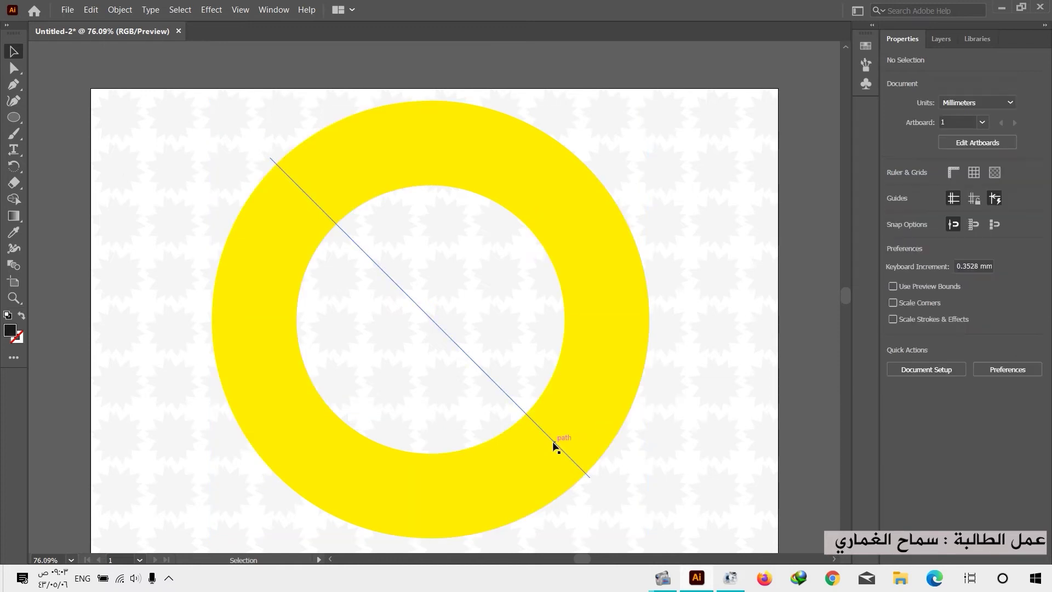
{"action": "left_click", "coordinate": [545, 434]}
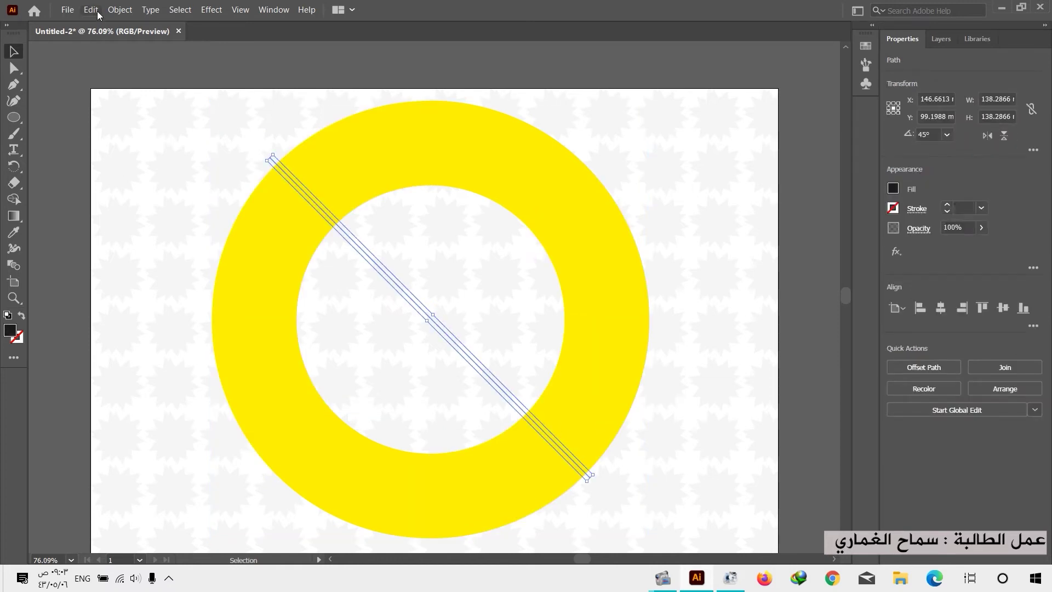
{"action": "left_click", "coordinate": [119, 9]}
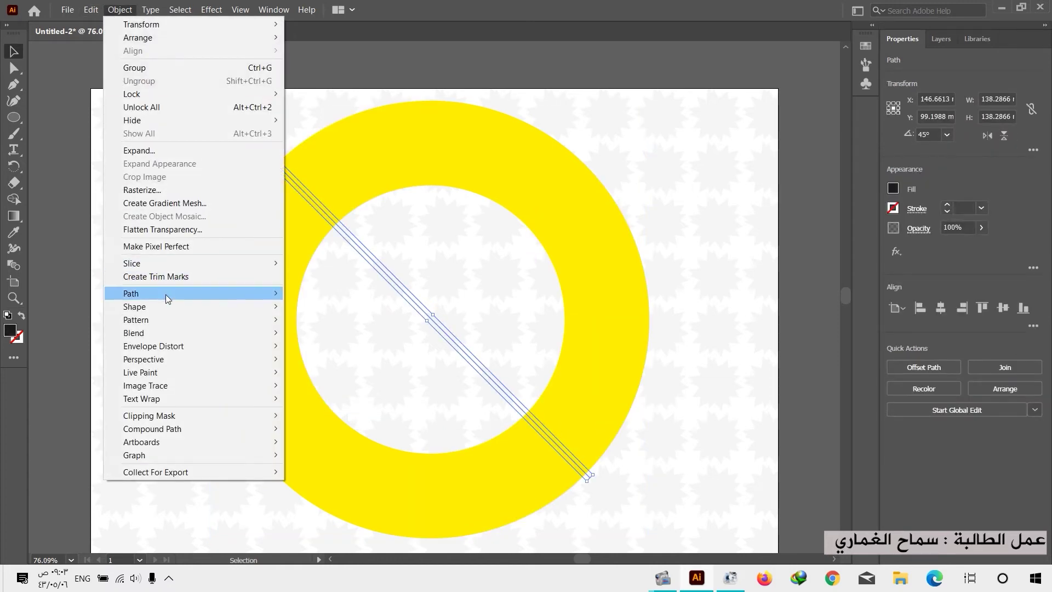
{"action": "mouse_move", "coordinate": [260, 298]}
{"action": "left_click", "coordinate": [341, 405]}
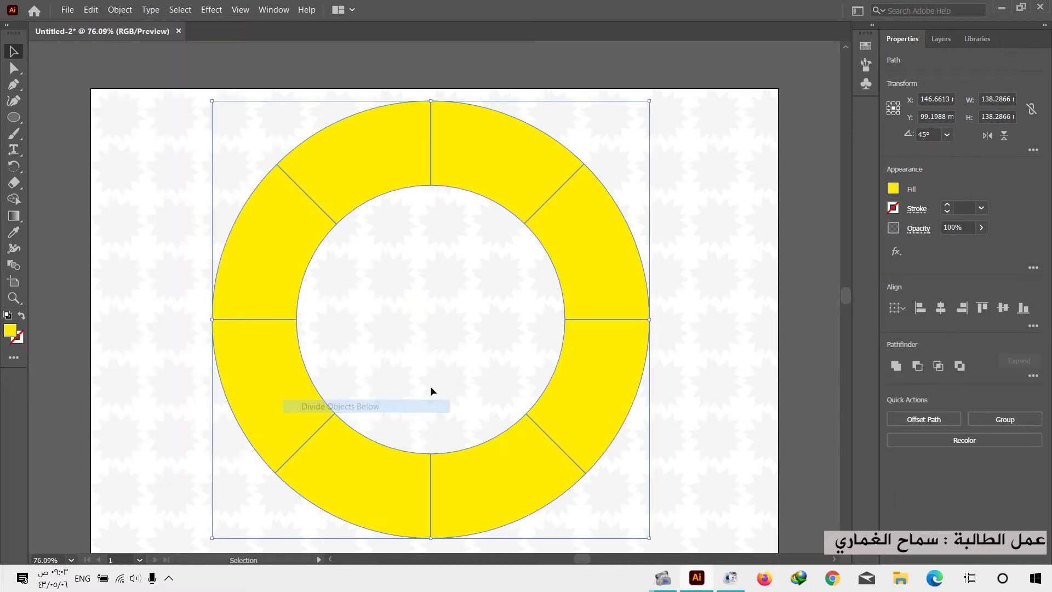
{"action": "left_click", "coordinate": [701, 364]}
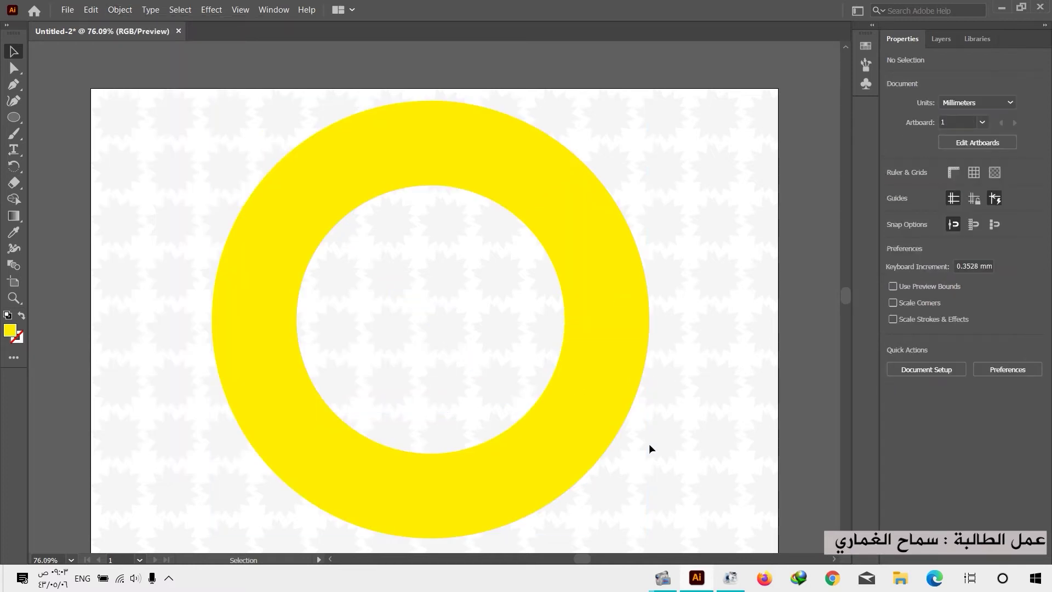
- Delete the two bottom segments of the divided ring and select the remaining segments
{"action": "left_click", "coordinate": [492, 476]}
{"action": "left_click", "coordinate": [371, 482], "text": "shift"}
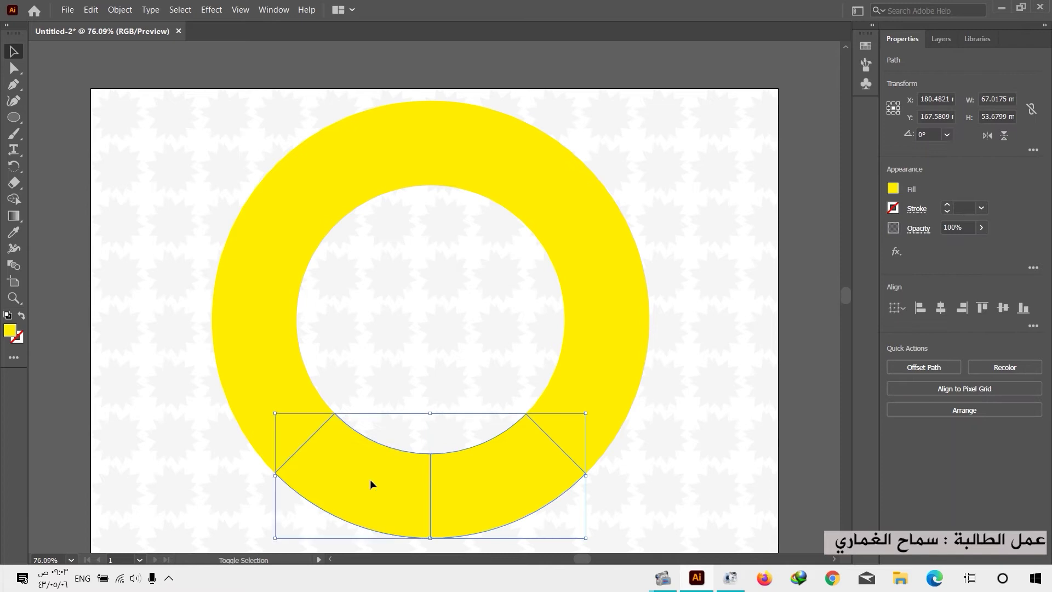
{"action": "key", "text": "Delete"}
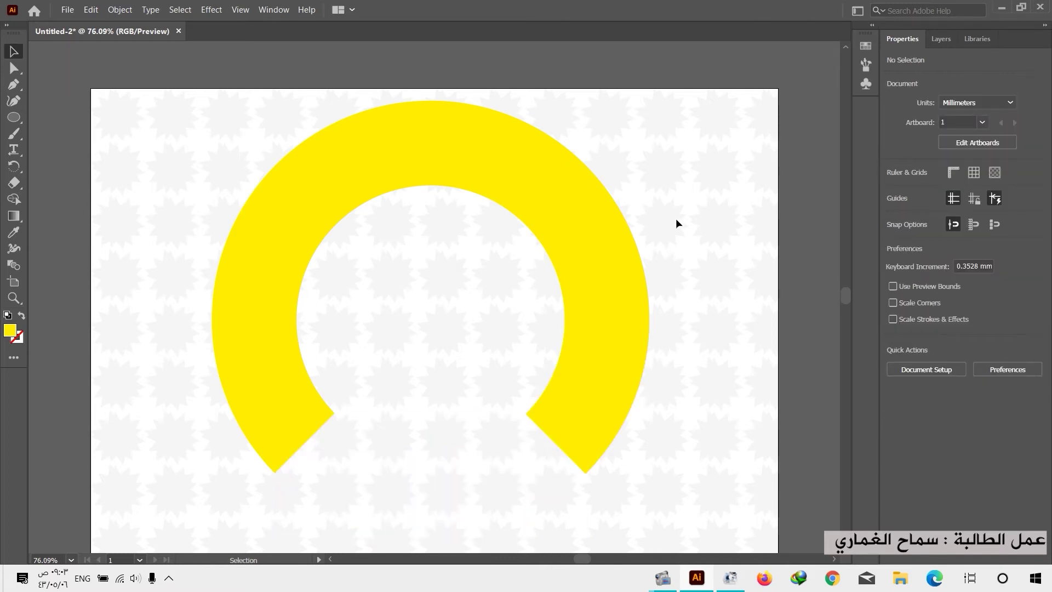
{"action": "left_click_drag", "start_coordinate": [690, 136], "coordinate": [204, 425]}
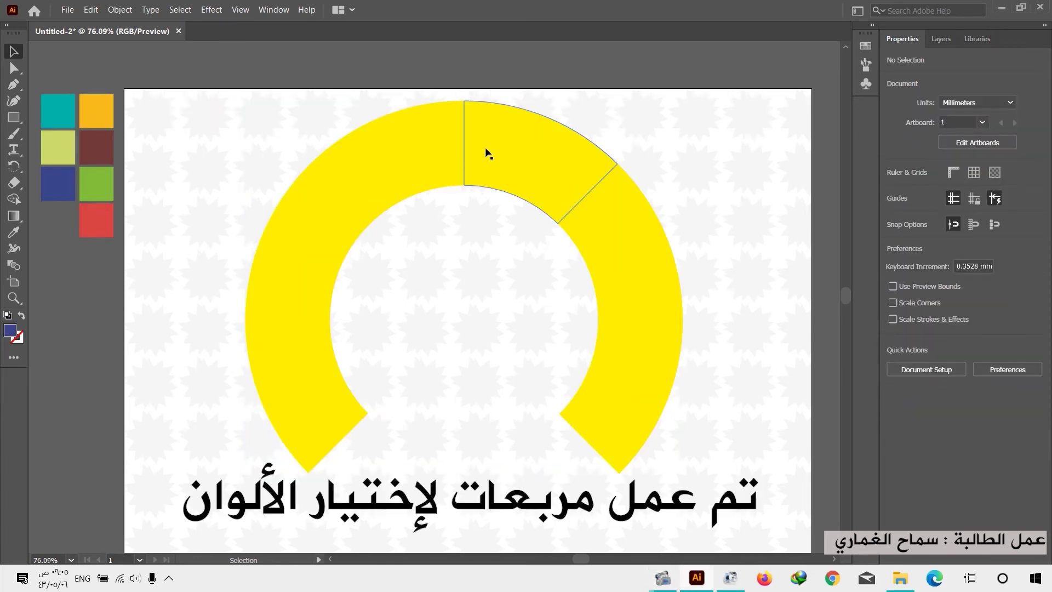
- Recolor the ring's upper-left segment orange and the adjacent upper-right segment dark brown by sampling the palette squares
{"action": "left_click", "coordinate": [439, 147]}
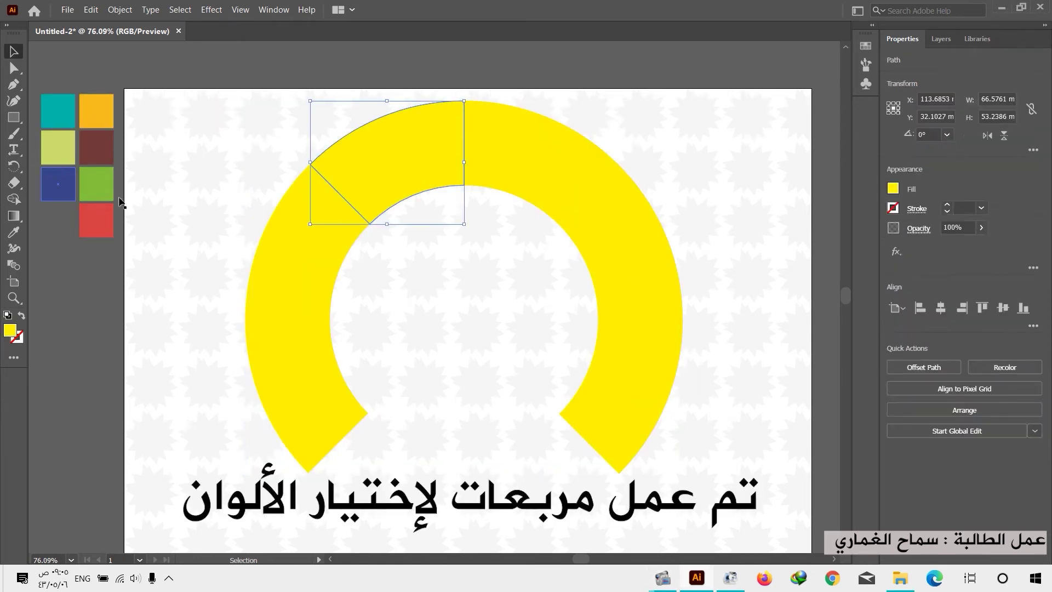
{"action": "key", "text": "i"}
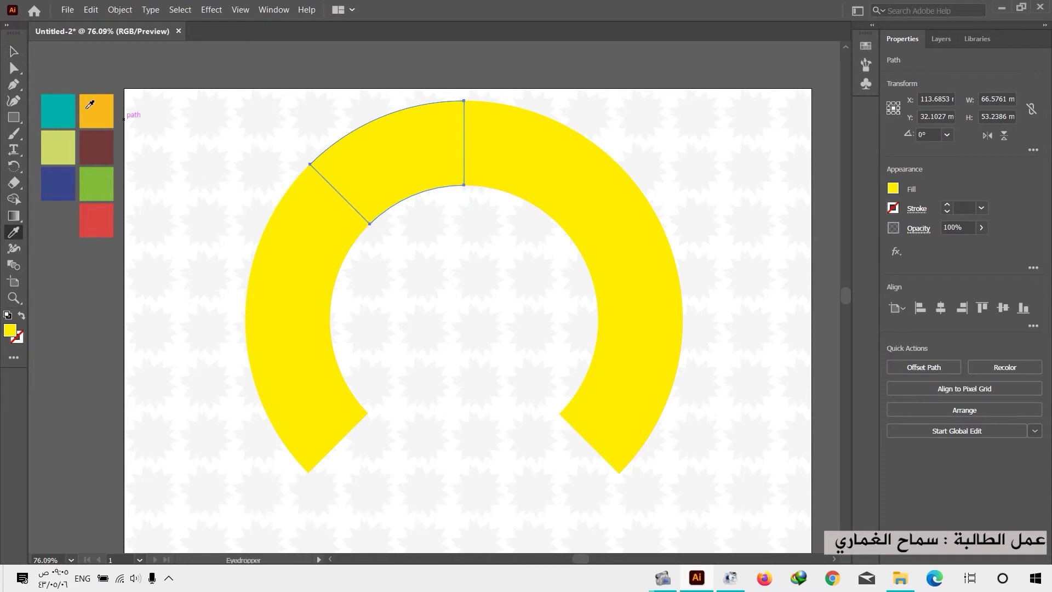
{"action": "left_click", "coordinate": [108, 99]}
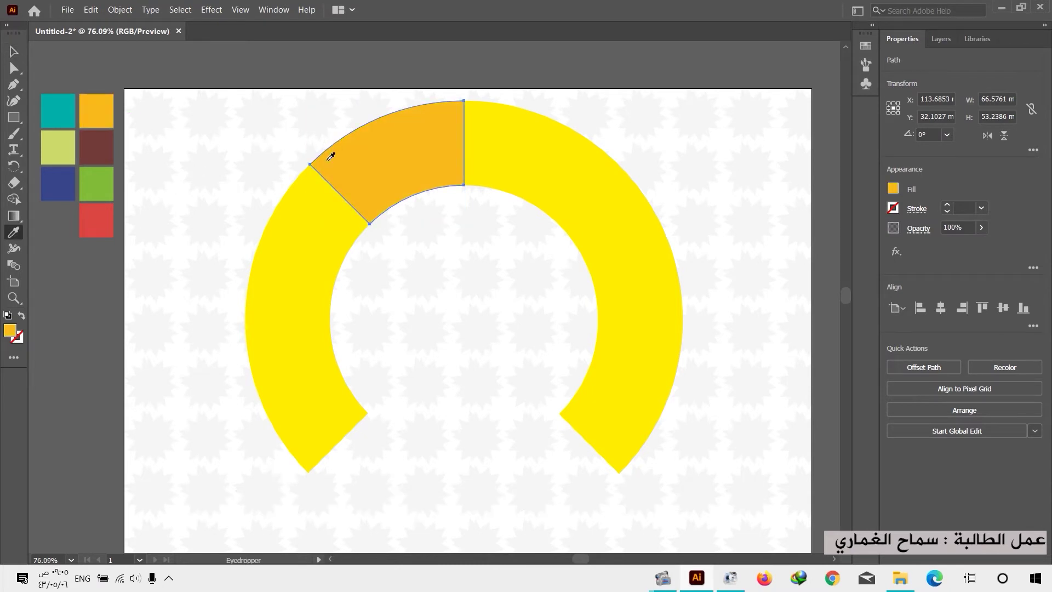
{"action": "left_click", "coordinate": [512, 157], "text": "ctrl"}
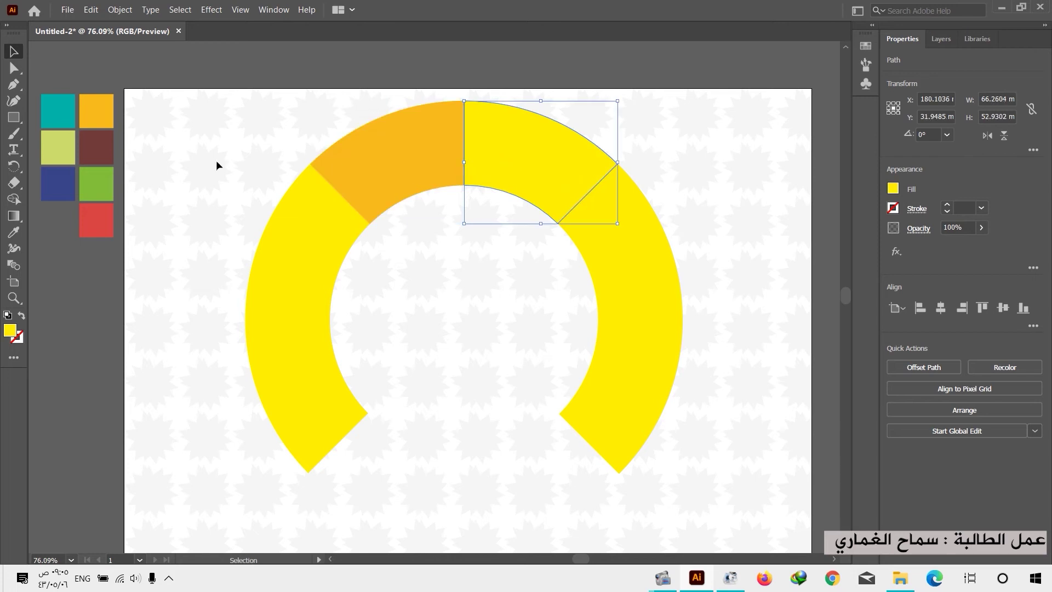
{"action": "left_click", "coordinate": [108, 145]}
{"action": "key", "text": "v"}
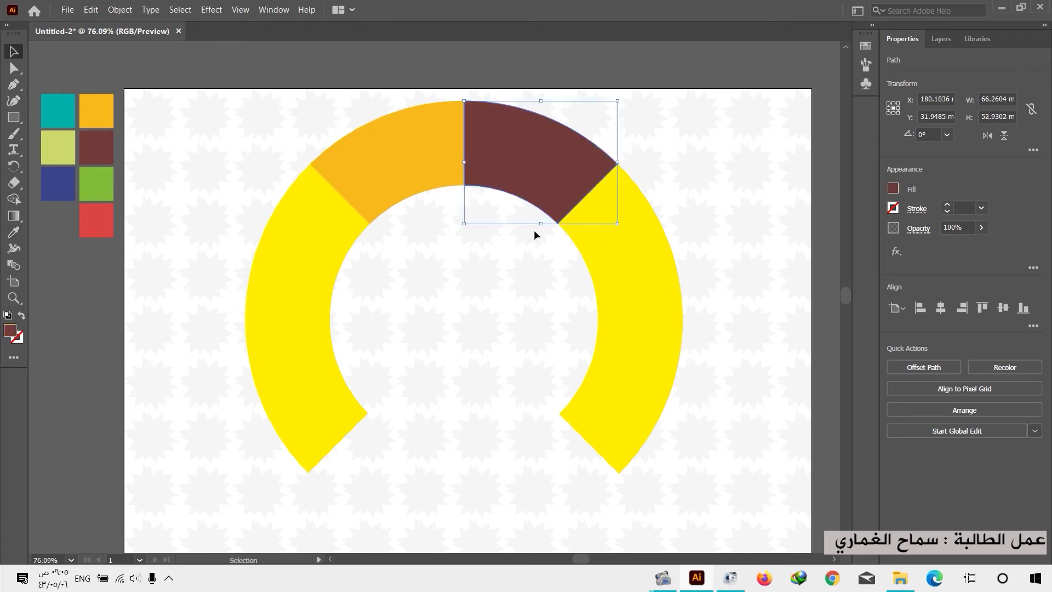
- Recolor the two remaining segments on the ring's right side, green above and red below, from the palette squares
{"action": "left_click", "coordinate": [609, 248]}
{"action": "key", "text": "i"}
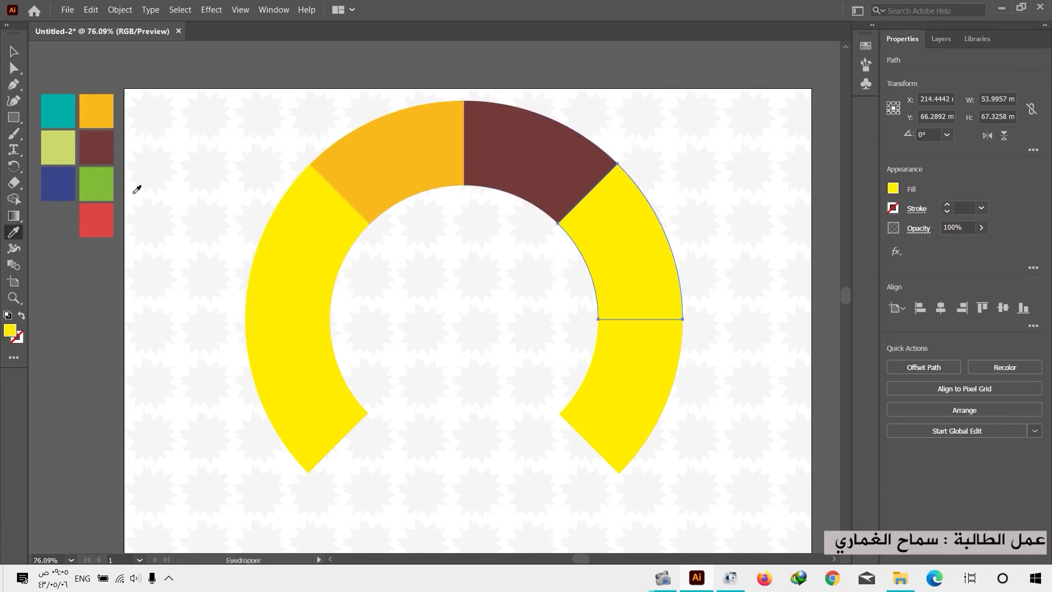
{"action": "left_click", "coordinate": [100, 183]}
{"action": "key", "text": "v"}
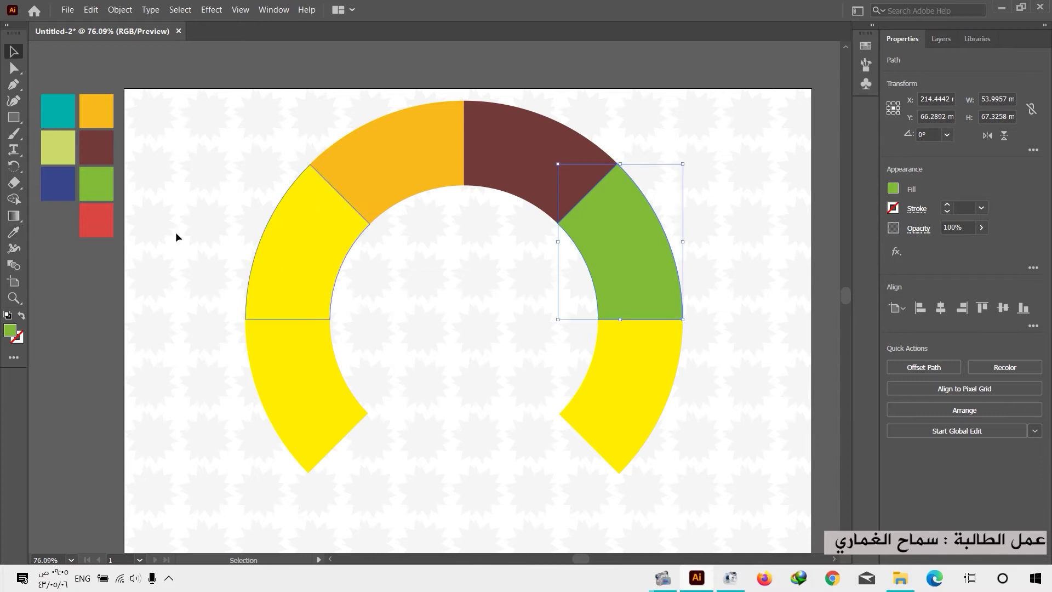
{"action": "left_click", "coordinate": [605, 383]}
{"action": "key", "text": "i"}
{"action": "left_click", "coordinate": [105, 220]}
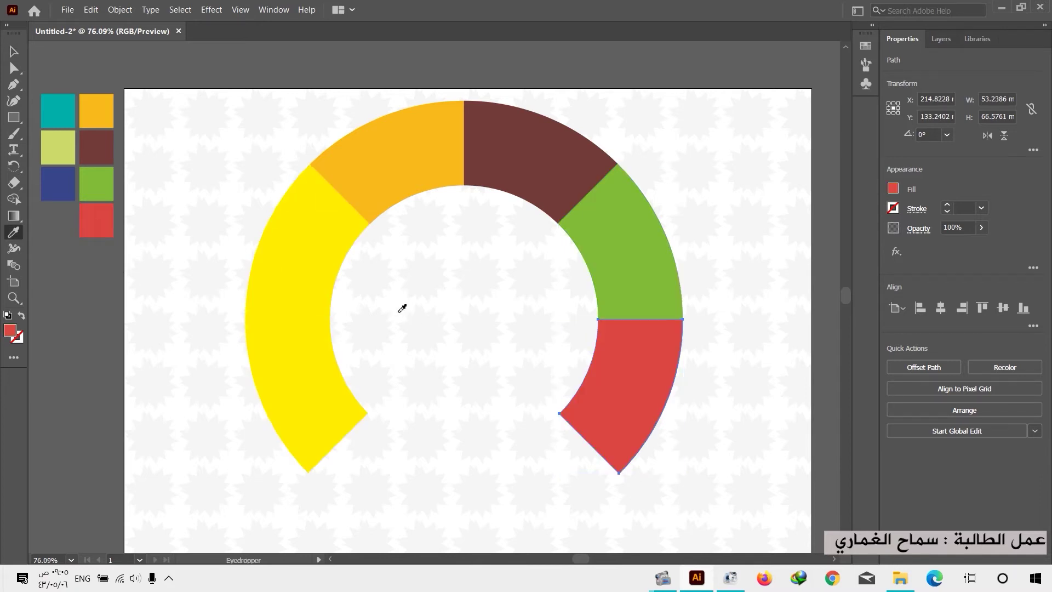
{"action": "key", "text": "v"}
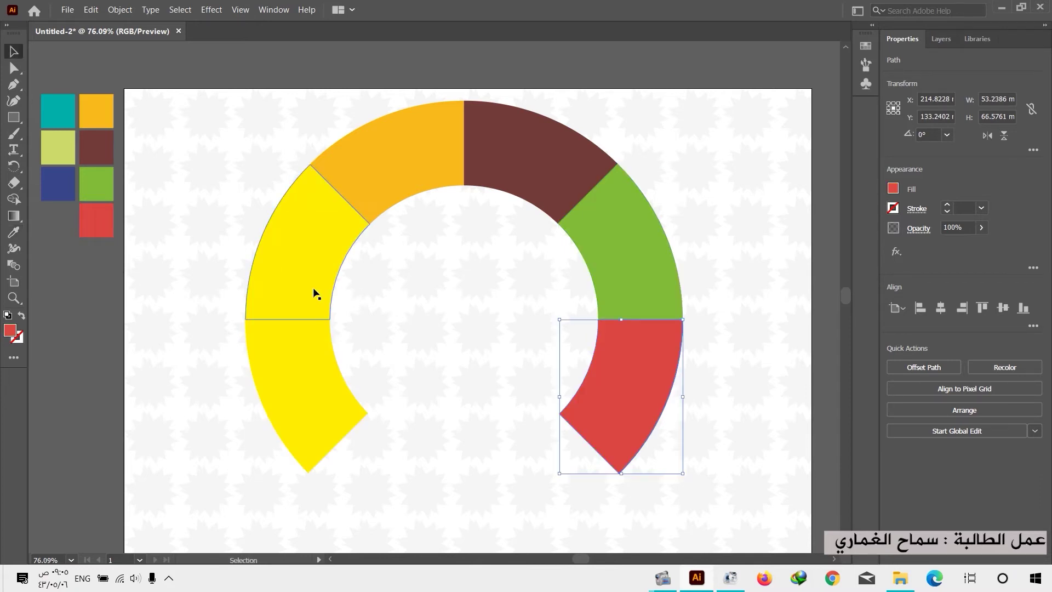
- Recolor the ring's two remaining yellow segments from the palette squares, teal above and pale lime below
{"action": "left_click", "coordinate": [322, 237]}
{"action": "key", "text": "i"}
{"action": "left_click", "coordinate": [63, 114]}
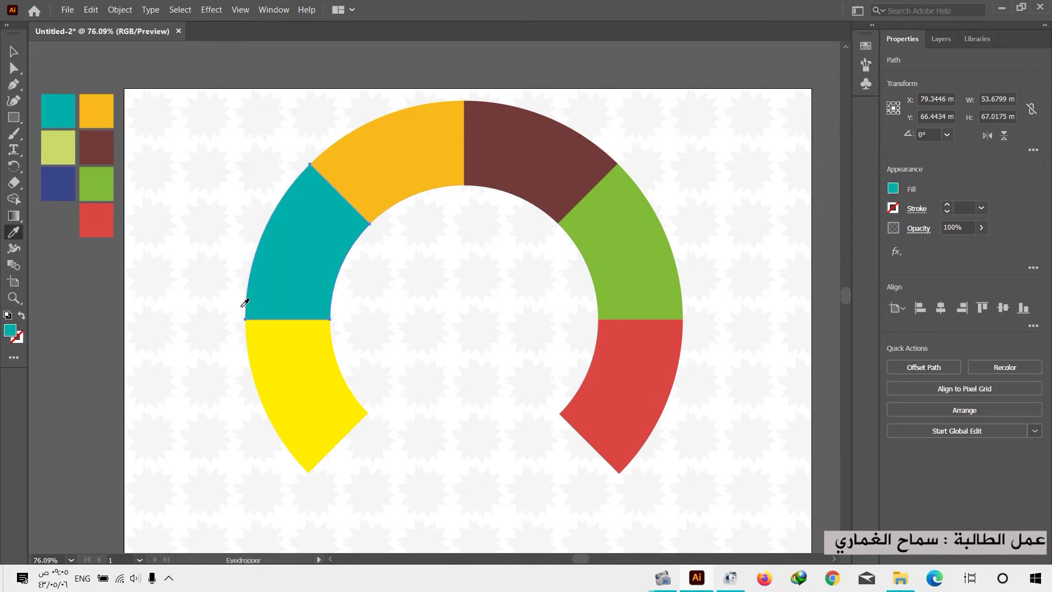
{"action": "key", "text": "v"}
{"action": "left_click", "coordinate": [306, 371]}
{"action": "key", "text": "i"}
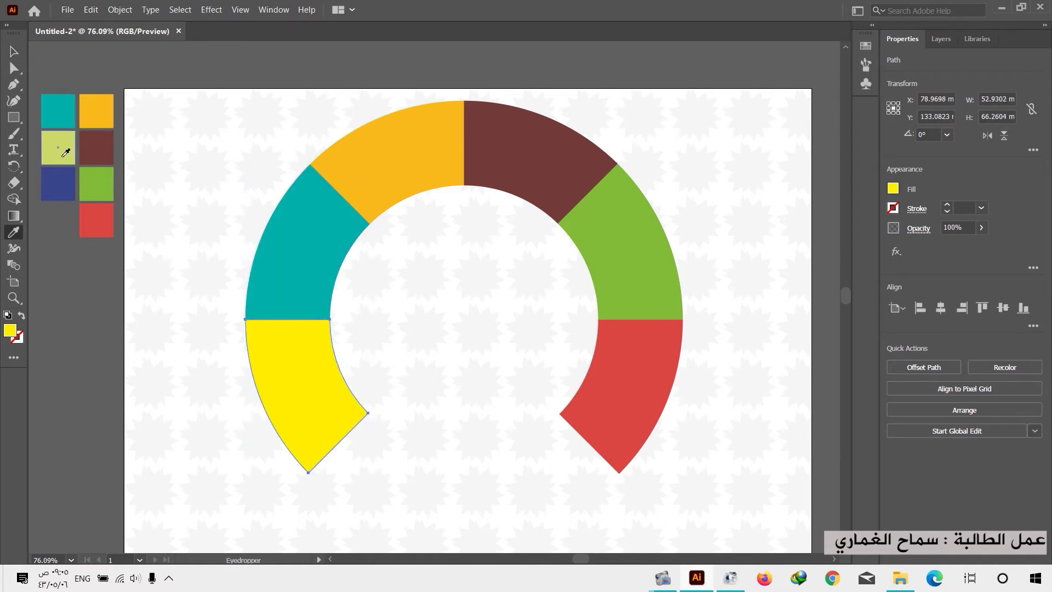
{"action": "left_click", "coordinate": [62, 156]}
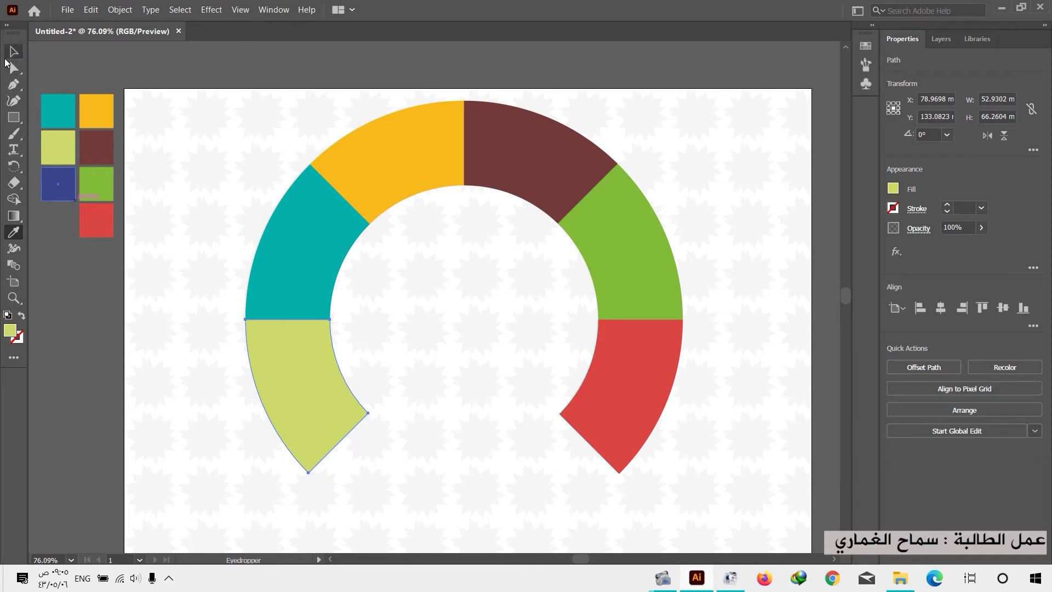
{"action": "left_click", "coordinate": [8, 57]}
{"action": "left_click", "coordinate": [212, 232]}
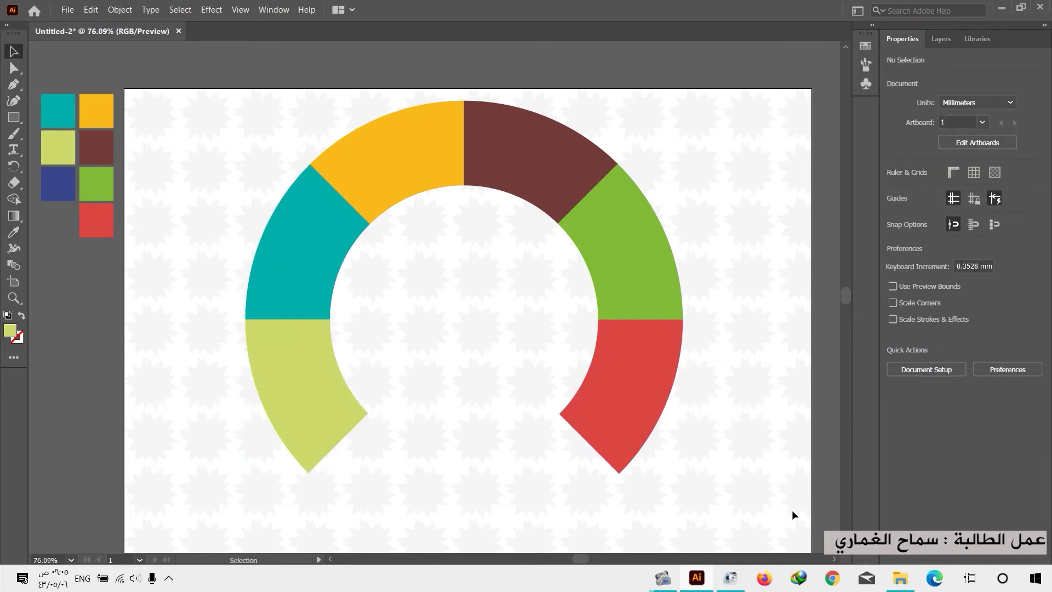
- Place the soda cans image from the Links folder of 11111_Folder onto the Illustrator artboard
{"action": "left_click", "coordinate": [902, 580]}
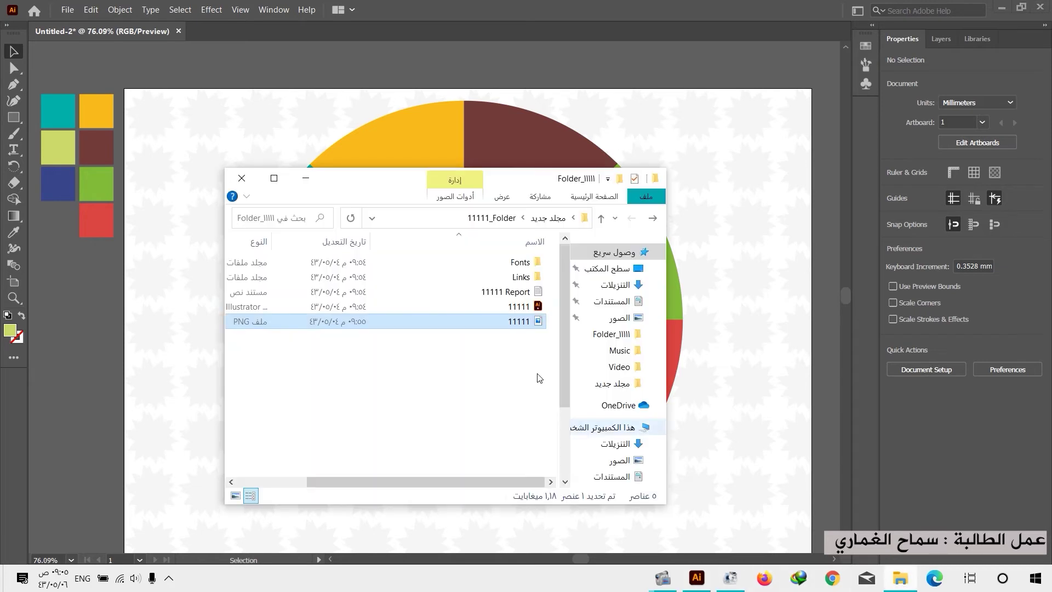
{"action": "left_click", "coordinate": [274, 178]}
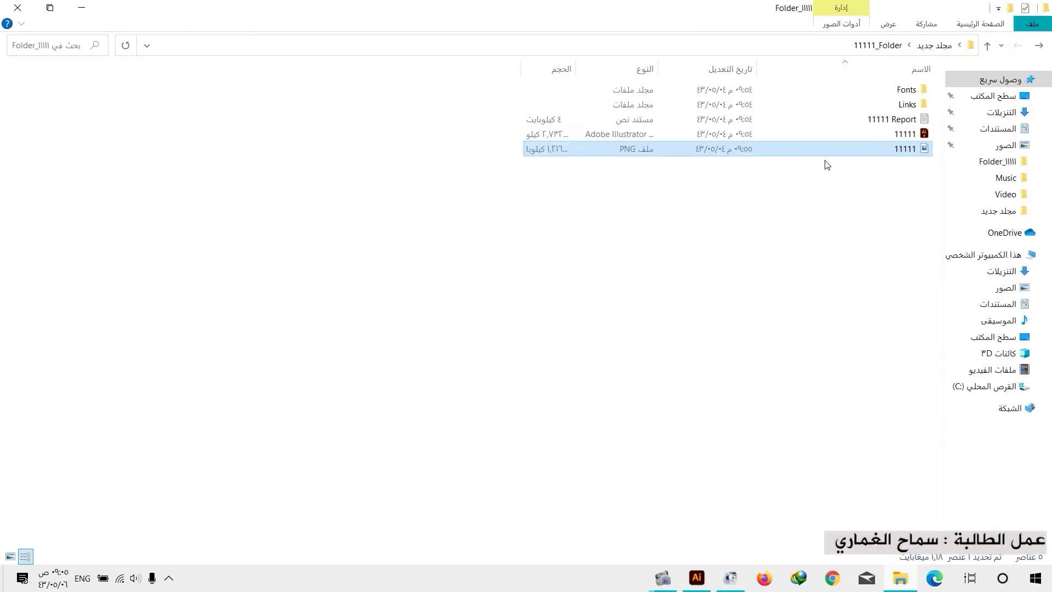
{"action": "left_click", "coordinate": [912, 104]}
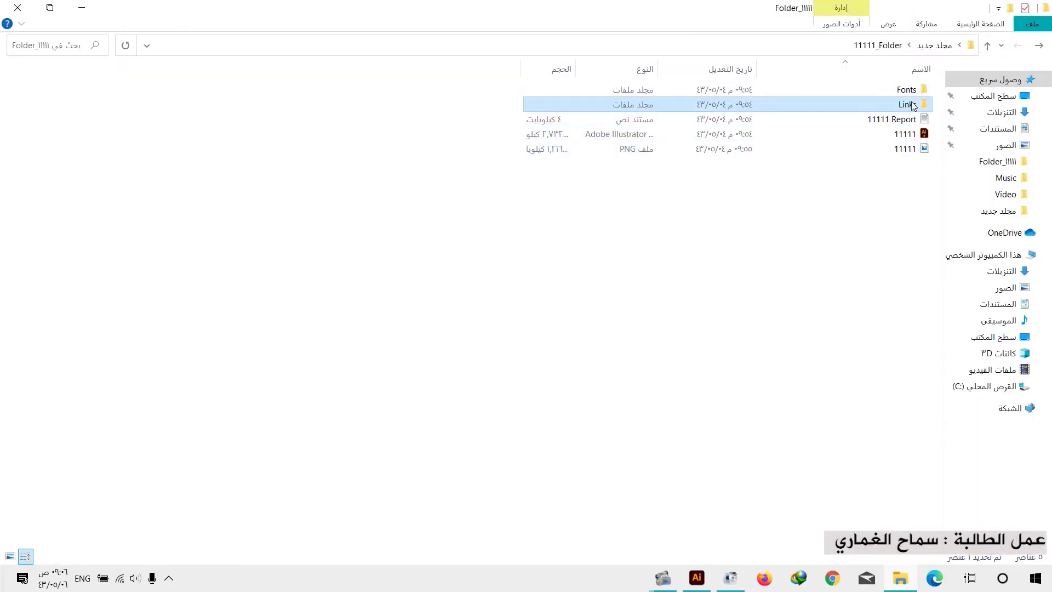
{"action": "double_click", "coordinate": [912, 105]}
{"action": "left_click_drag", "start_coordinate": [896, 112], "coordinate": [484, 316]}
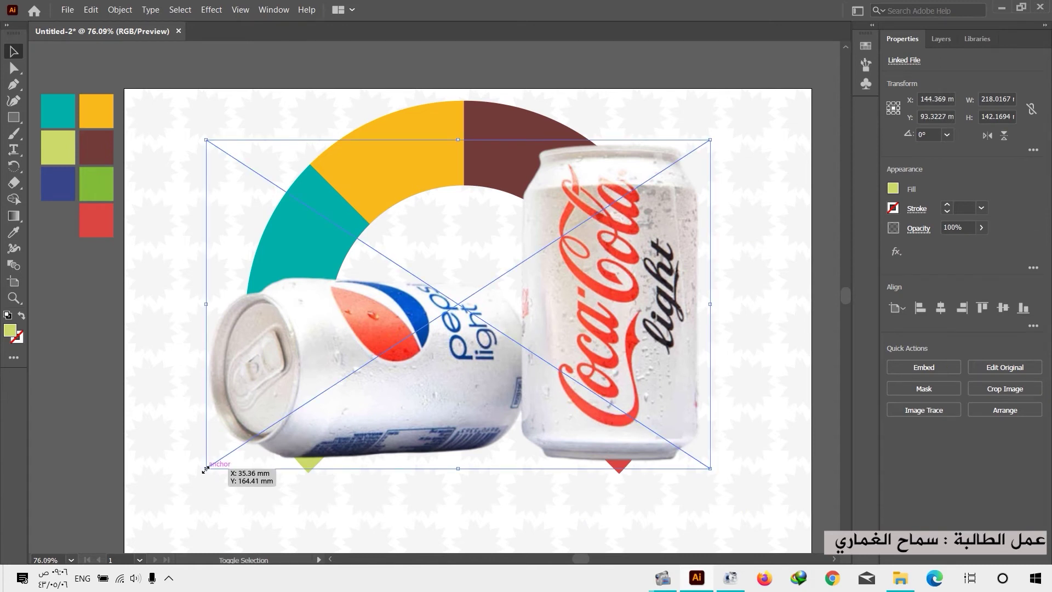
- Scale the cans image down to about 66 x 43 mm inside the ring's opening
{"action": "left_click_drag", "start_coordinate": [206, 470], "coordinate": [382, 379]}
{"action": "left_click_drag", "start_coordinate": [491, 316], "coordinate": [491, 329]}
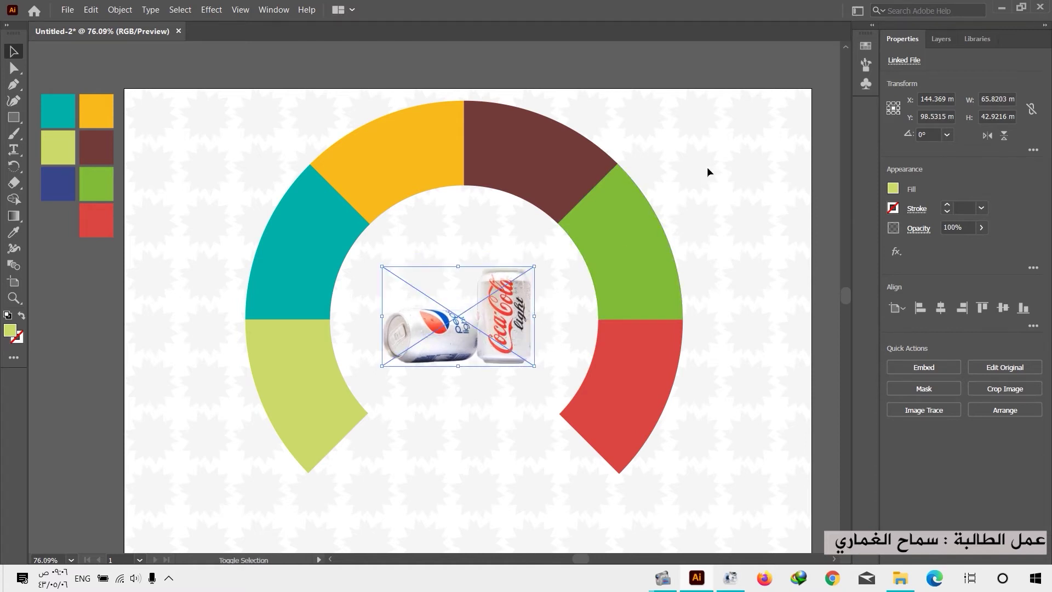
{"action": "left_click_drag", "start_coordinate": [206, 457], "coordinate": [705, 99]}
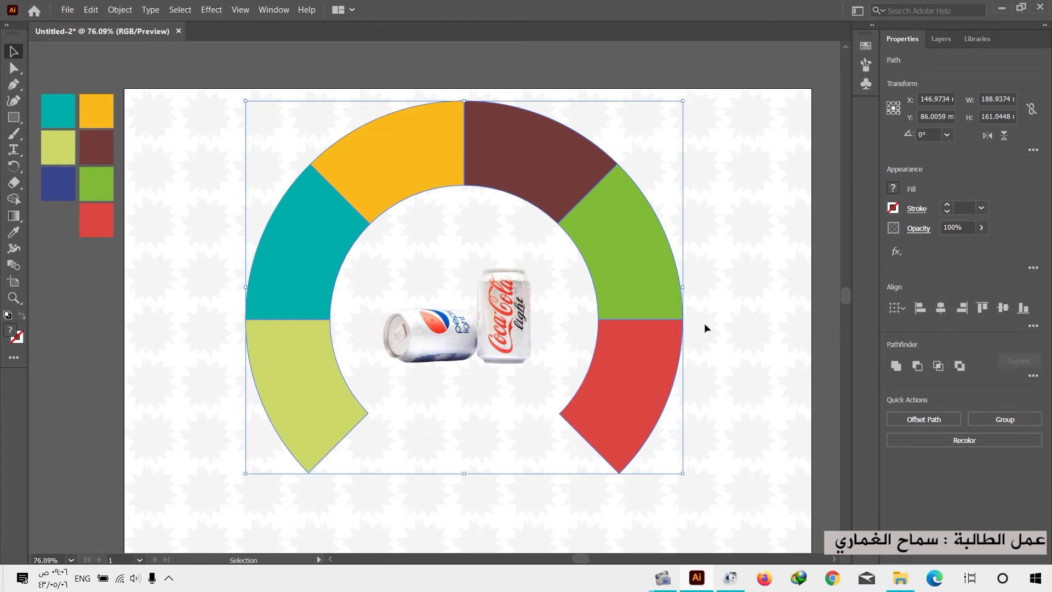
{"action": "left_click", "coordinate": [725, 315]}
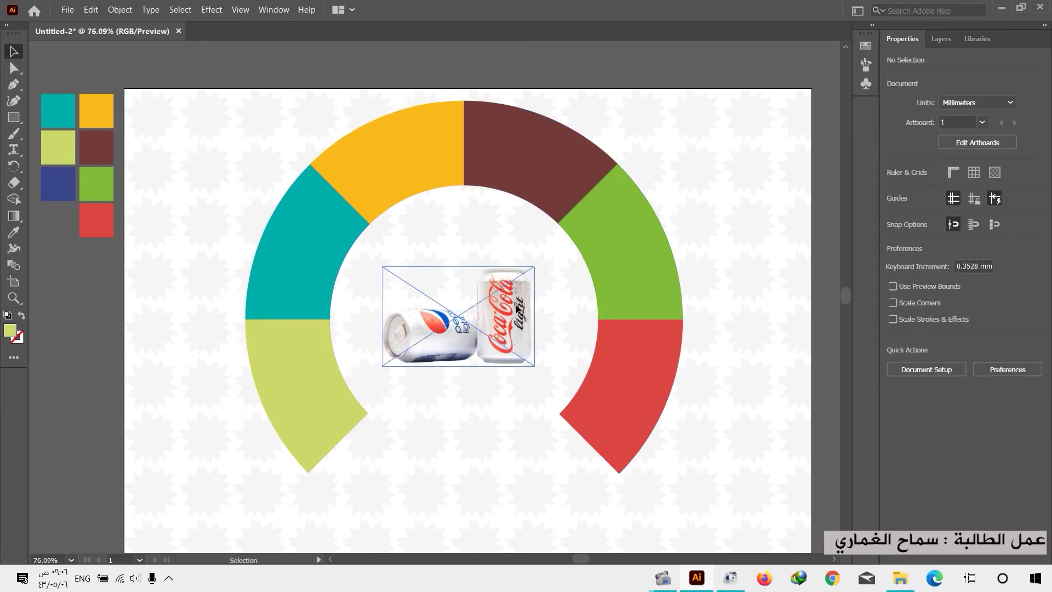
- Draw a circle about 105 mm in diameter inside the ring around the cans and set its fill to None
{"action": "left_click_drag", "start_coordinate": [13, 119], "coordinate": [74, 138]}
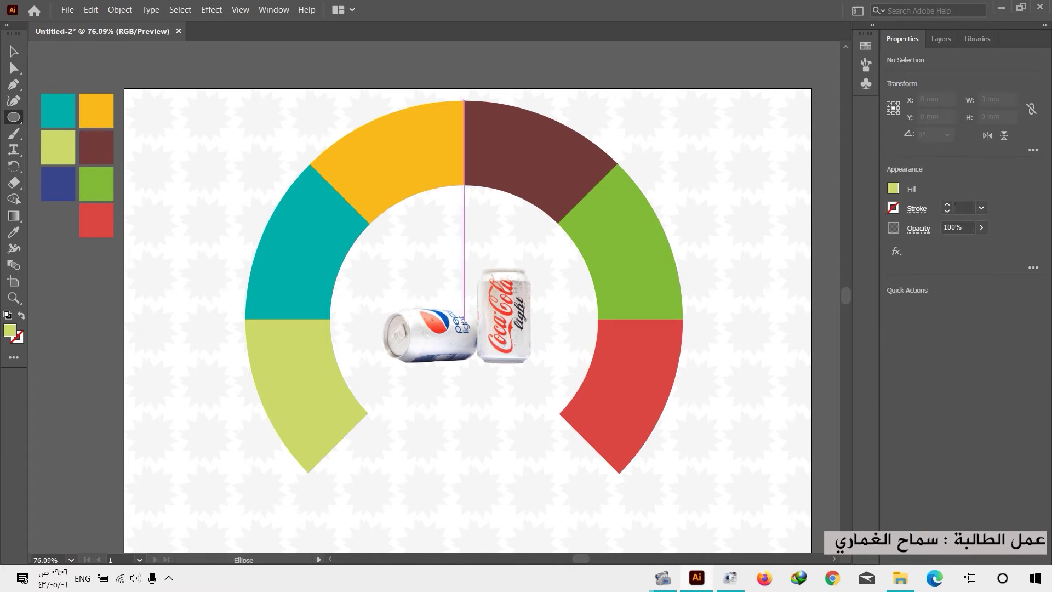
{"action": "left_click_drag", "start_coordinate": [464, 326], "coordinate": [583, 397]}
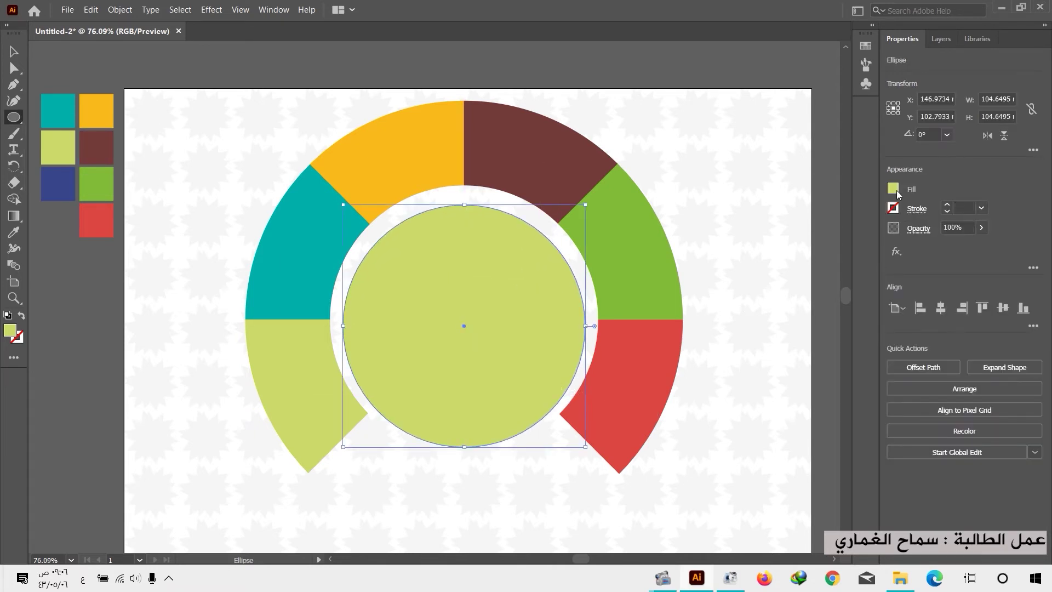
{"action": "left_click", "coordinate": [891, 191]}
{"action": "left_click", "coordinate": [744, 236]}
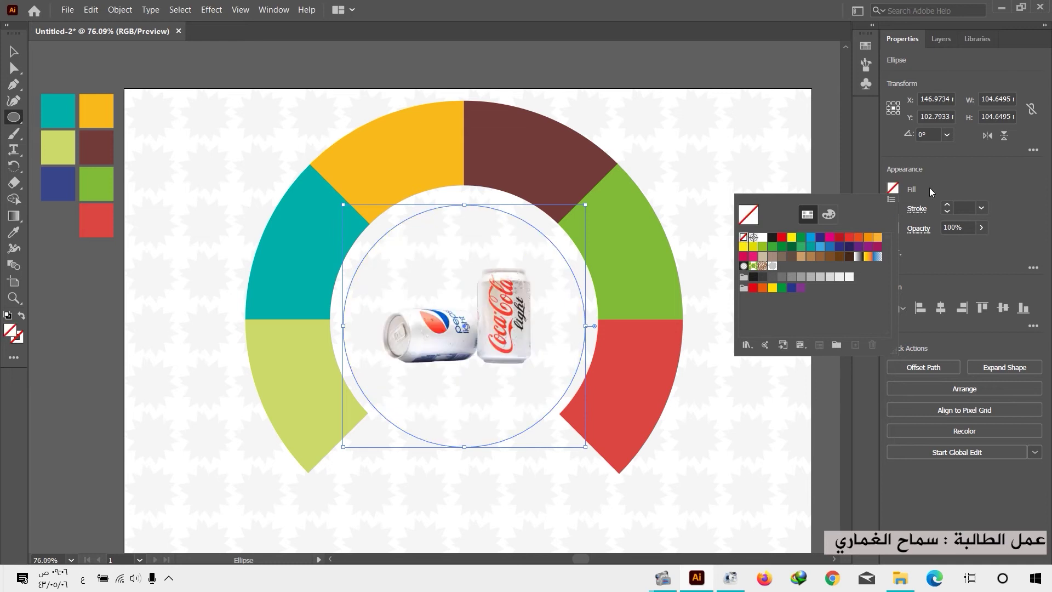
- Give the circle around the cans a red stroke with a weight of 18 pt
{"action": "left_click", "coordinate": [893, 208]}
{"action": "left_click", "coordinate": [784, 257]}
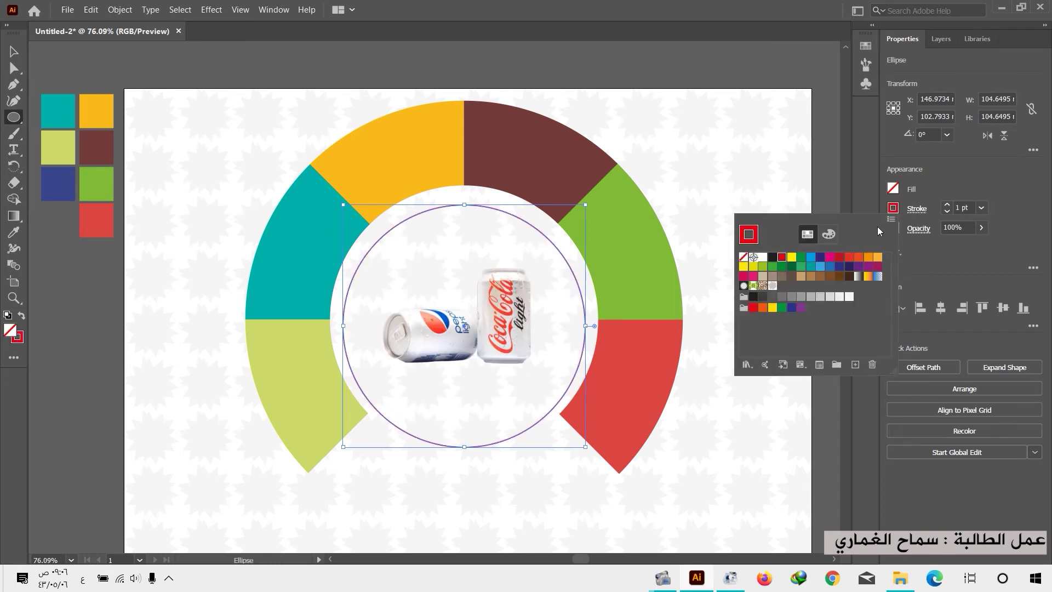
{"action": "left_click", "coordinate": [976, 250]}
{"action": "left_click", "coordinate": [982, 208]}
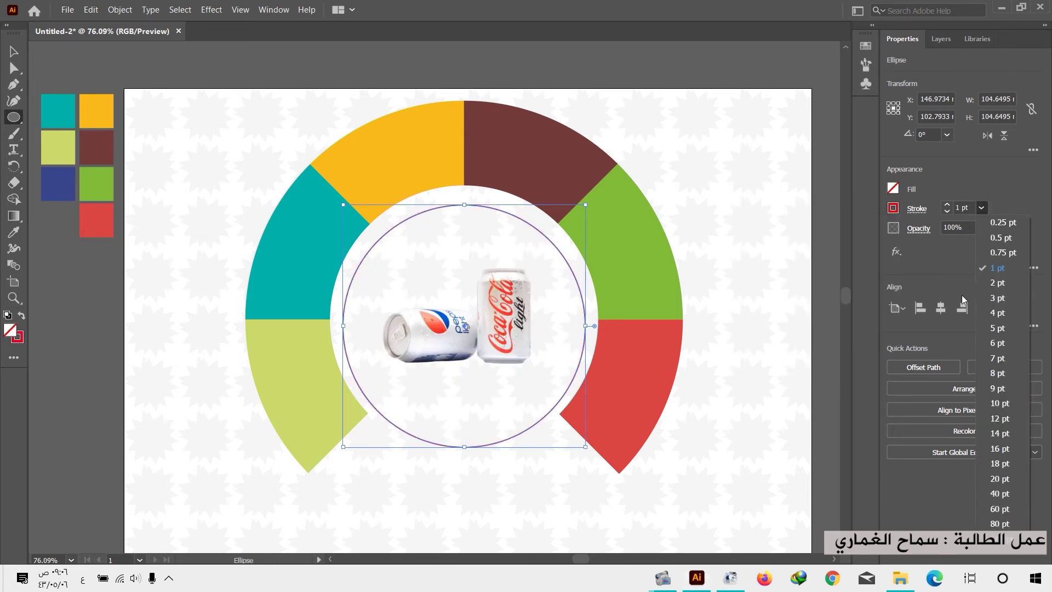
{"action": "left_click", "coordinate": [1006, 468]}
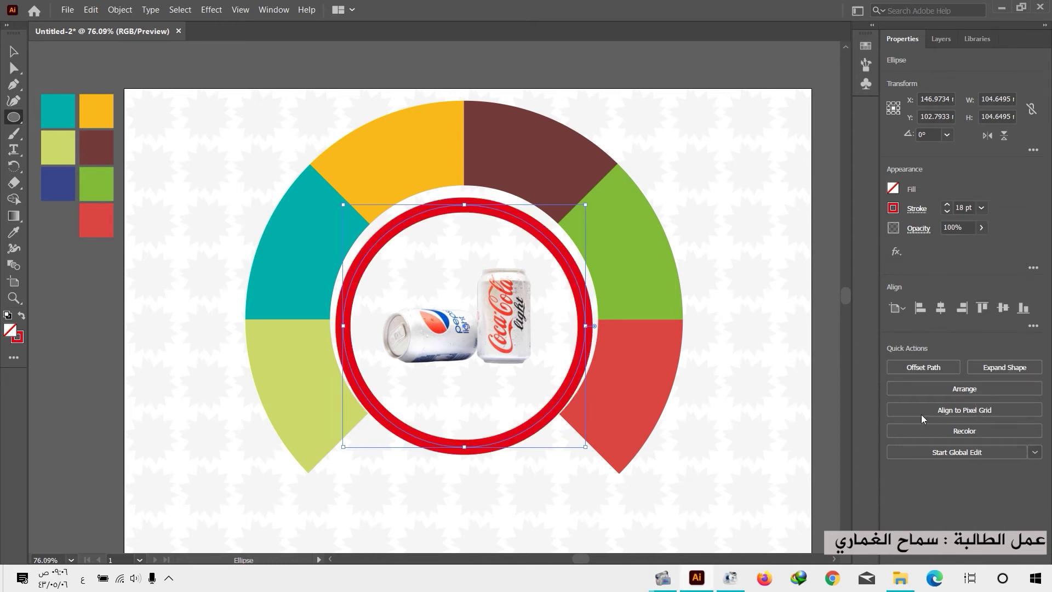
- Nudge the red circle up about 3.9 mm within the ring's opening
{"action": "left_click", "coordinate": [7, 52]}
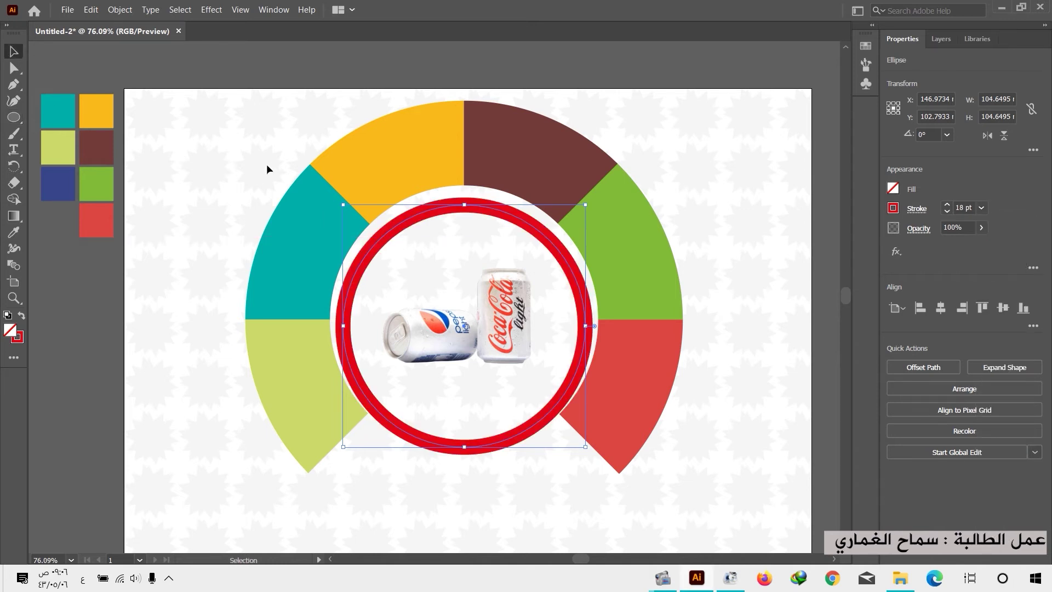
{"action": "key", "text": "Up"}
{"action": "key", "text": "Up"}
{"action": "key", "text": "Up"}
{"action": "key", "text": "Up"}
{"action": "key", "text": "Up"}
{"action": "key", "text": "Up"}
{"action": "key", "text": "Up"}
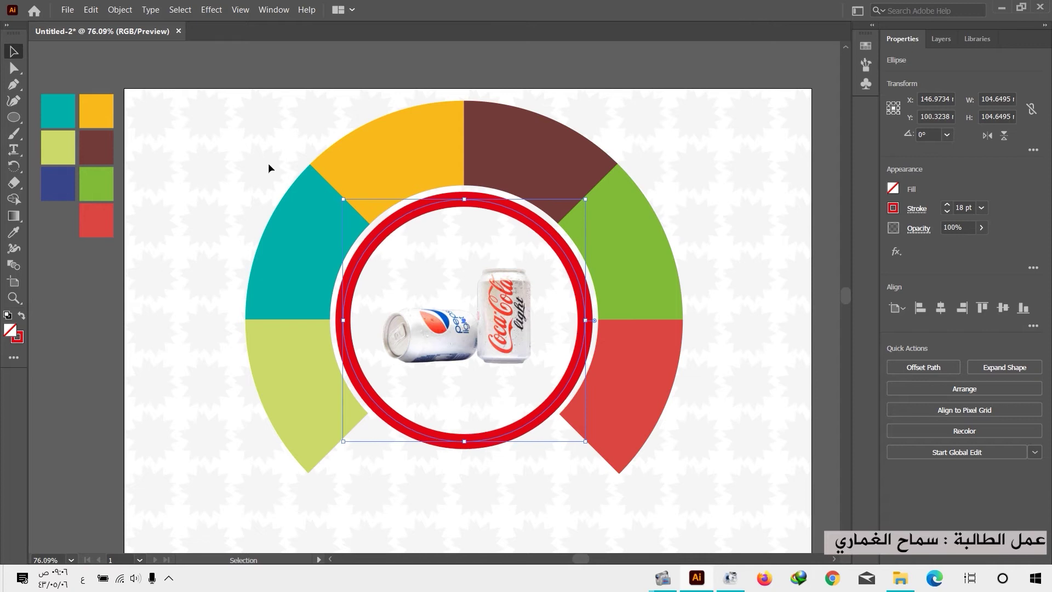
{"action": "key", "text": "Up"}
{"action": "key", "text": "Up"}
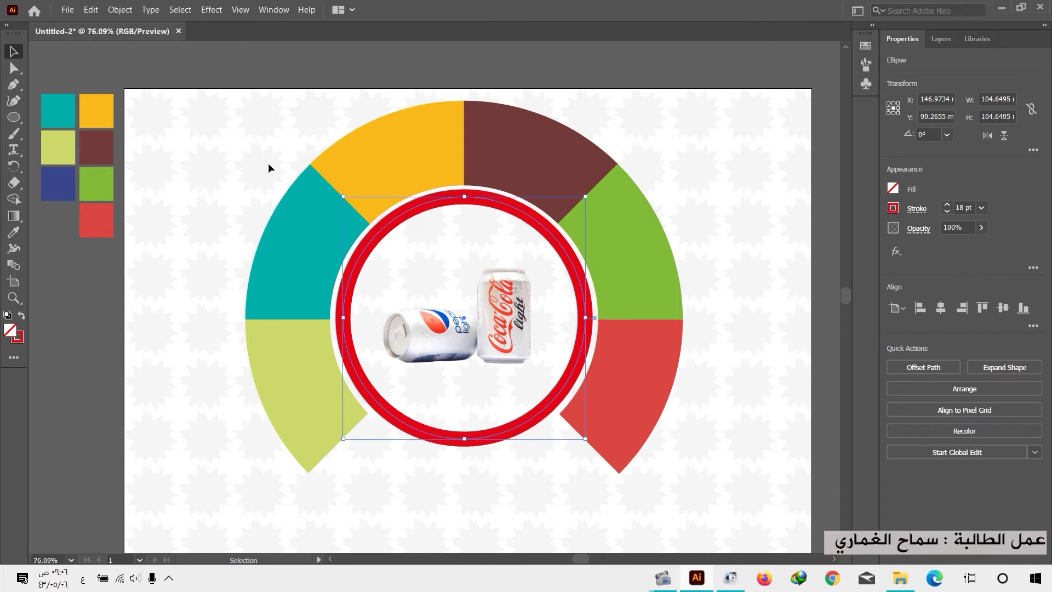
{"action": "key", "text": "Up"}
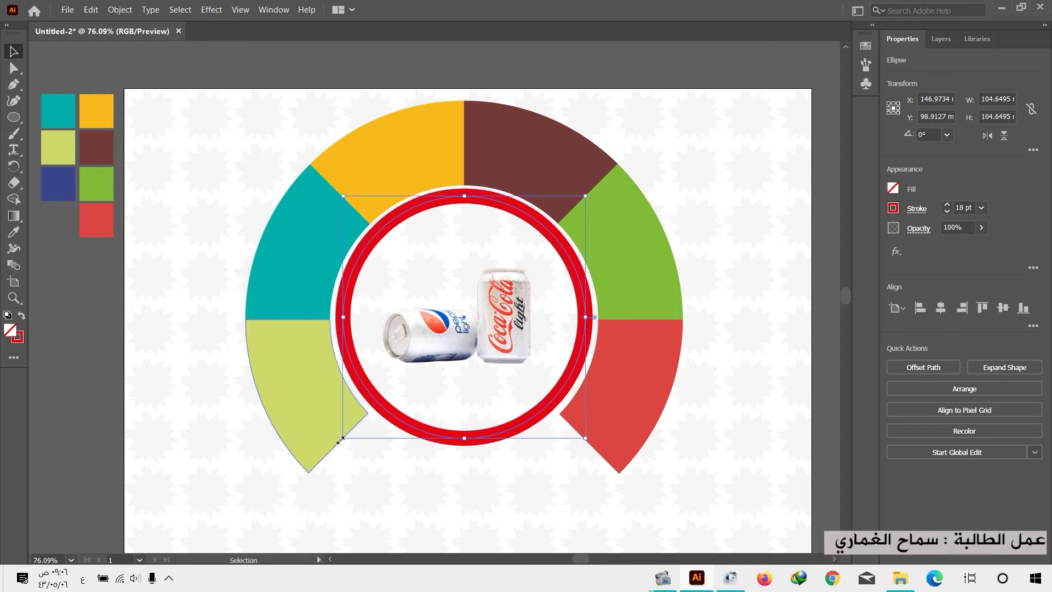
- Scale the red circle down about its center to about 81 mm in diameter
{"action": "left_click_drag", "start_coordinate": [340, 439], "coordinate": [358, 422]}
{"action": "key", "text": "ctrl+z"}
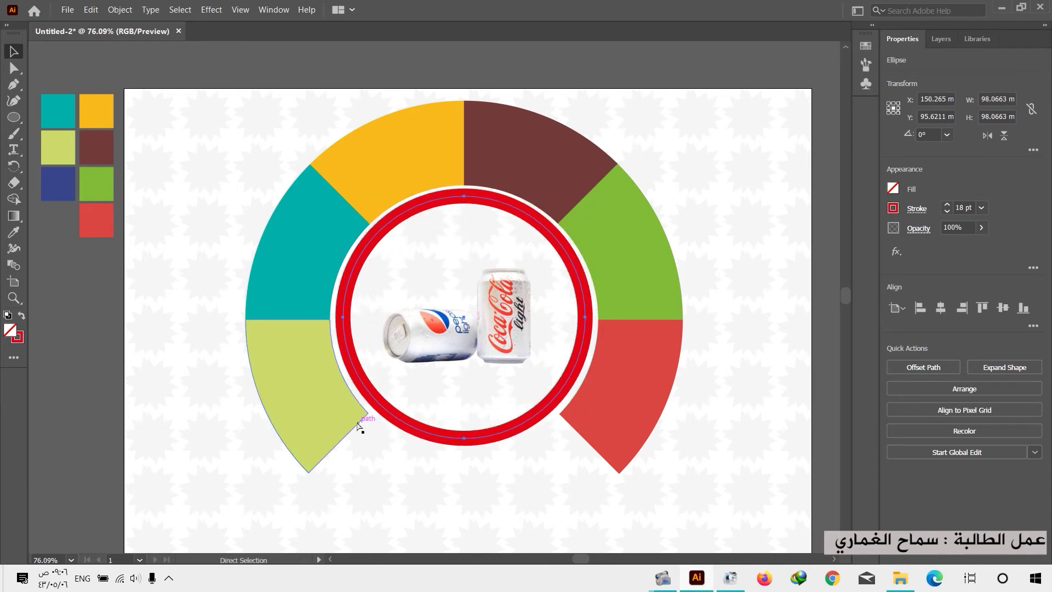
{"action": "left_click_drag", "start_coordinate": [340, 437], "coordinate": [363, 409]}
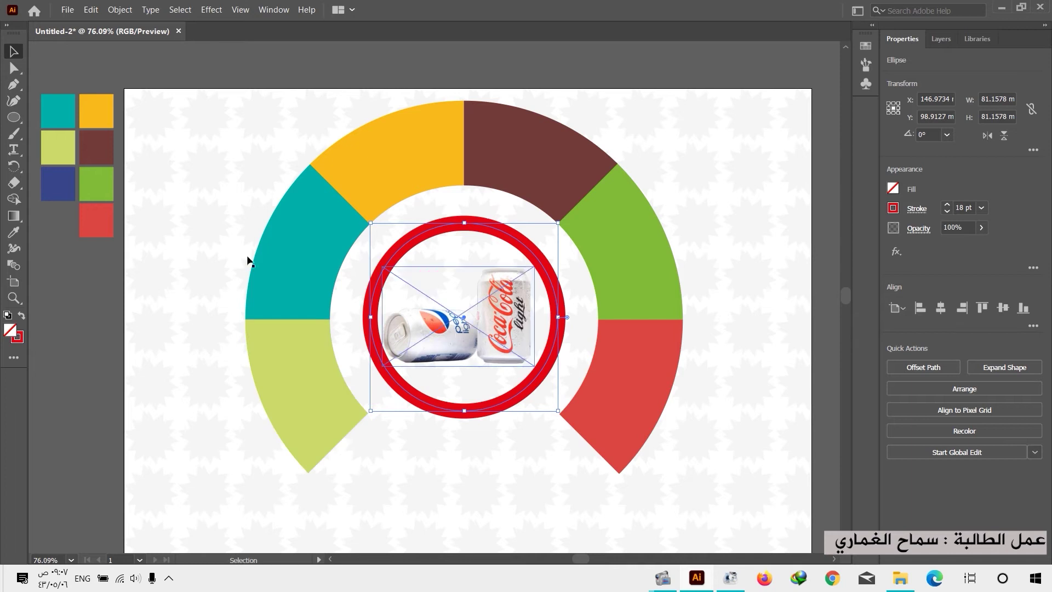
- Draw an 18 pt red diagonal line from the circle's upper right to its lower left, and select it together with the circle
{"action": "left_click_drag", "start_coordinate": [15, 121], "coordinate": [66, 181]}
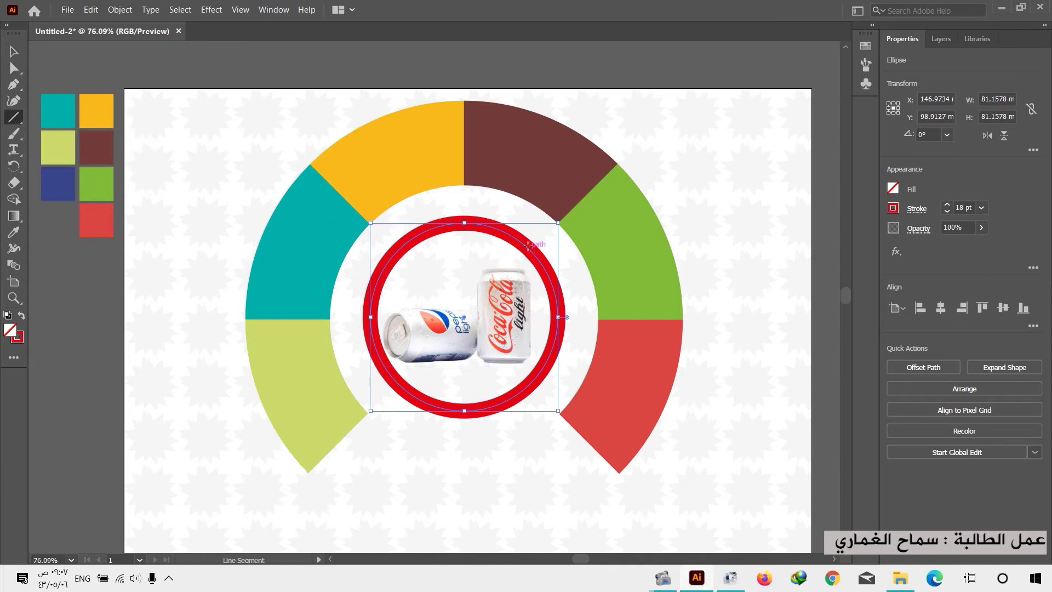
{"action": "left_click_drag", "start_coordinate": [528, 248], "coordinate": [395, 379]}
{"action": "left_click", "coordinate": [14, 51]}
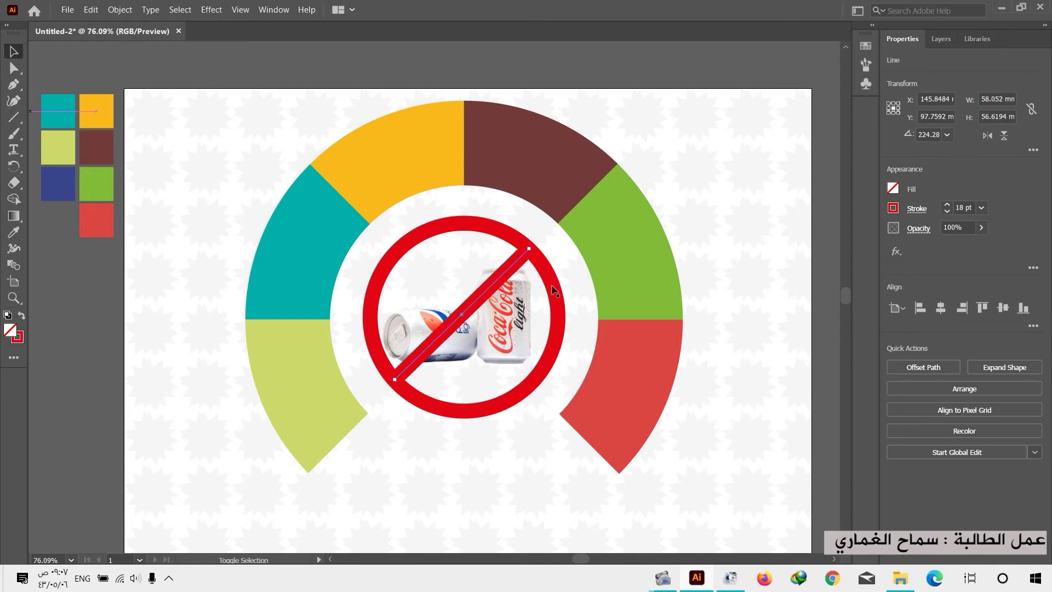
{"action": "left_click", "coordinate": [556, 295], "text": "shift"}
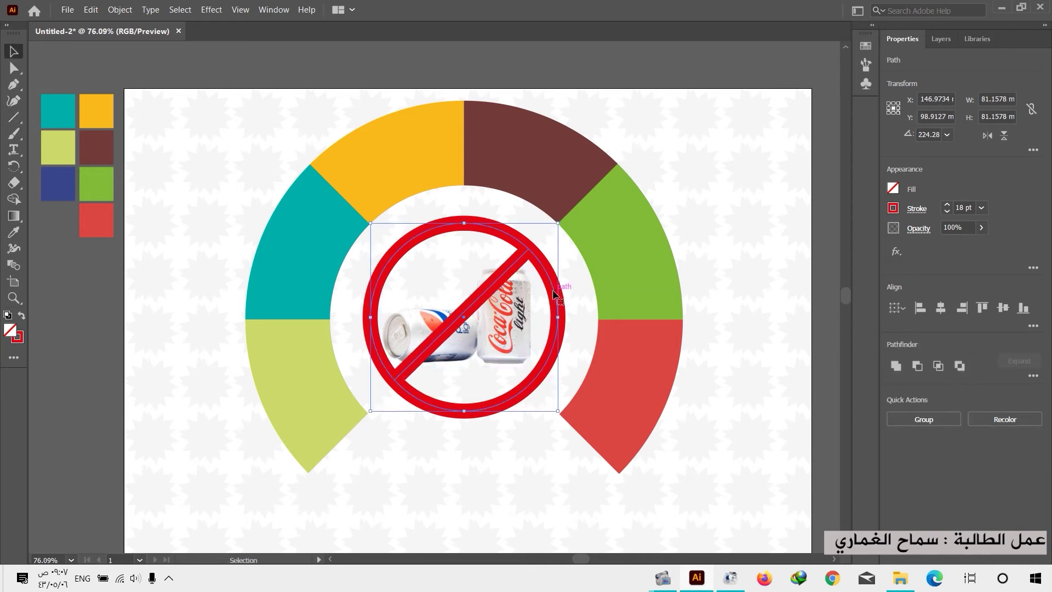
- Group the red circle and its diagonal line into one prohibition sign, then clear the selection
{"action": "right_click", "coordinate": [554, 293]}
{"action": "left_click", "coordinate": [583, 380]}
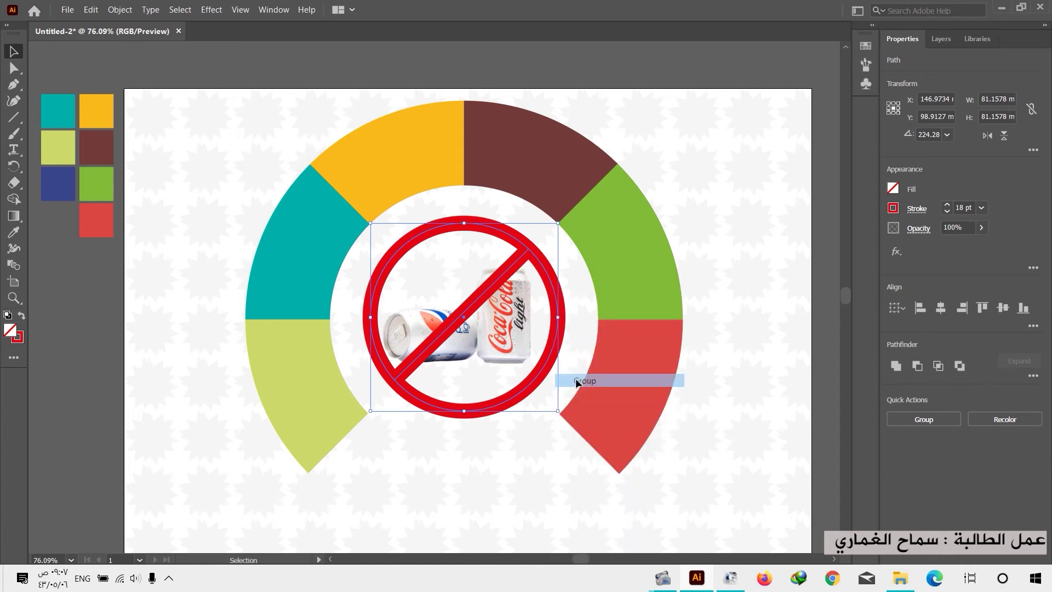
{"action": "left_click", "coordinate": [738, 311]}
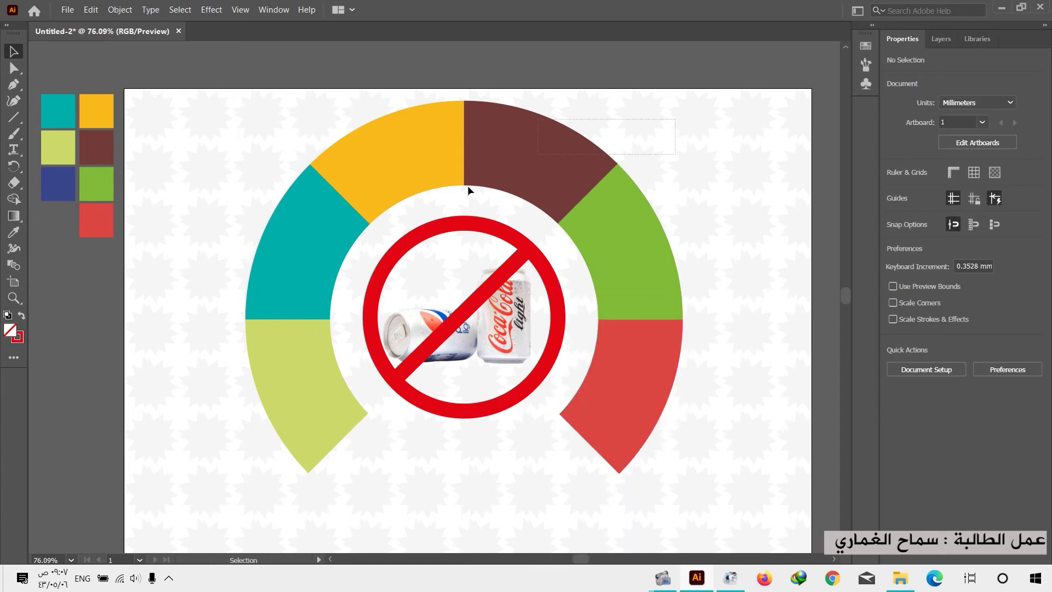
- Move the ring segments, the cans image and the prohibition sign together down the artboard by about 16 mm
{"action": "left_click_drag", "start_coordinate": [468, 189], "coordinate": [260, 380]}
{"action": "key", "text": "Down"}
{"action": "key", "text": "Down"}
{"action": "key", "text": "Down"}
{"action": "key", "text": "Down"}
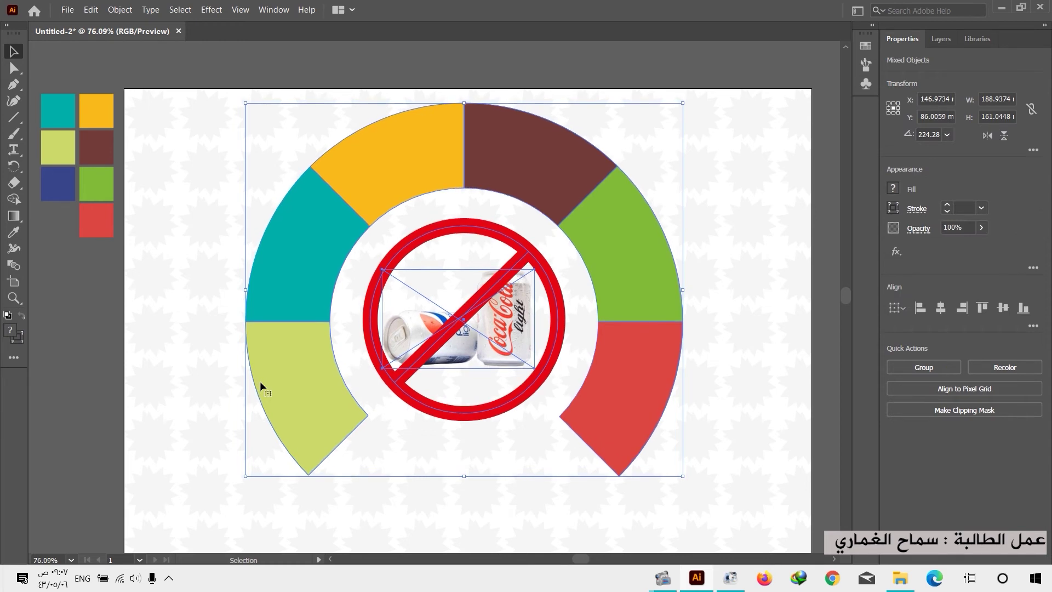
{"action": "key", "text": "Down"}
{"action": "key", "text": "Down"}
{"action": "key", "text": "Down"}
{"action": "key", "text": "Down"}
{"action": "key", "text": "Down"}
{"action": "key", "text": "Down"}
{"action": "key", "text": "Down"}
{"action": "key", "text": "Down"}
{"action": "key", "text": "Down"}
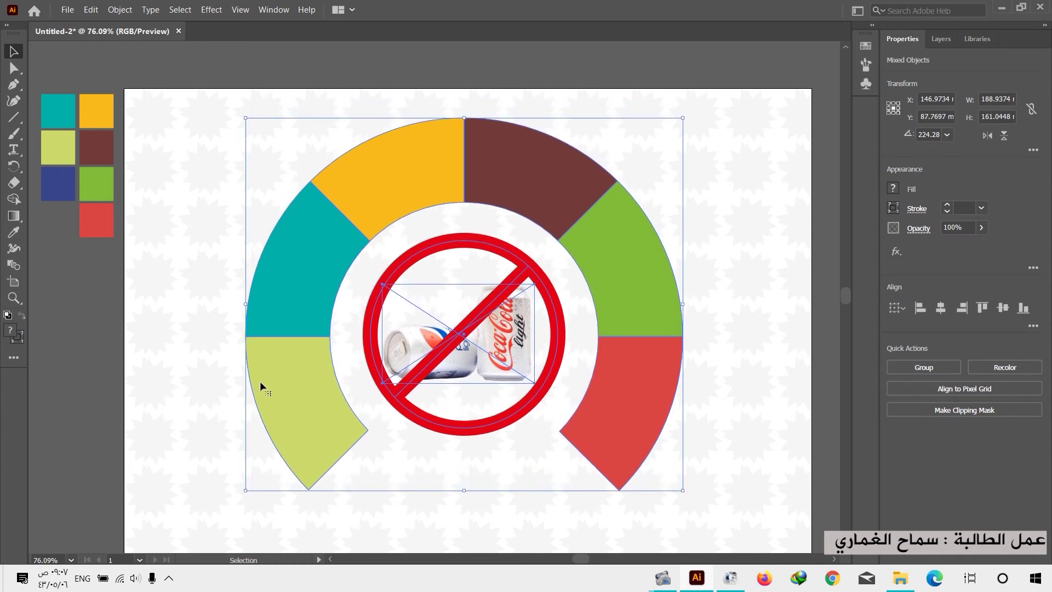
{"action": "key", "text": "Down"}
{"action": "key", "text": "Down"}
{"action": "key", "text": "Down"}
{"action": "key", "text": "Down"}
{"action": "key", "text": "Down"}
{"action": "key", "text": "Down"}
{"action": "key", "text": "Down"}
{"action": "key", "text": "Down"}
{"action": "key", "text": "Down"}
{"action": "key", "text": "Down"}
{"action": "key", "text": "Down"}
{"action": "key", "text": "Down"}
{"action": "key", "text": "Down"}
{"action": "key", "text": "Down"}
{"action": "key", "text": "Down"}
{"action": "key", "text": "Down"}
{"action": "key", "text": "Down"}
{"action": "key", "text": "Down"}
{"action": "key", "text": "Down"}
{"action": "key", "text": "Down"}
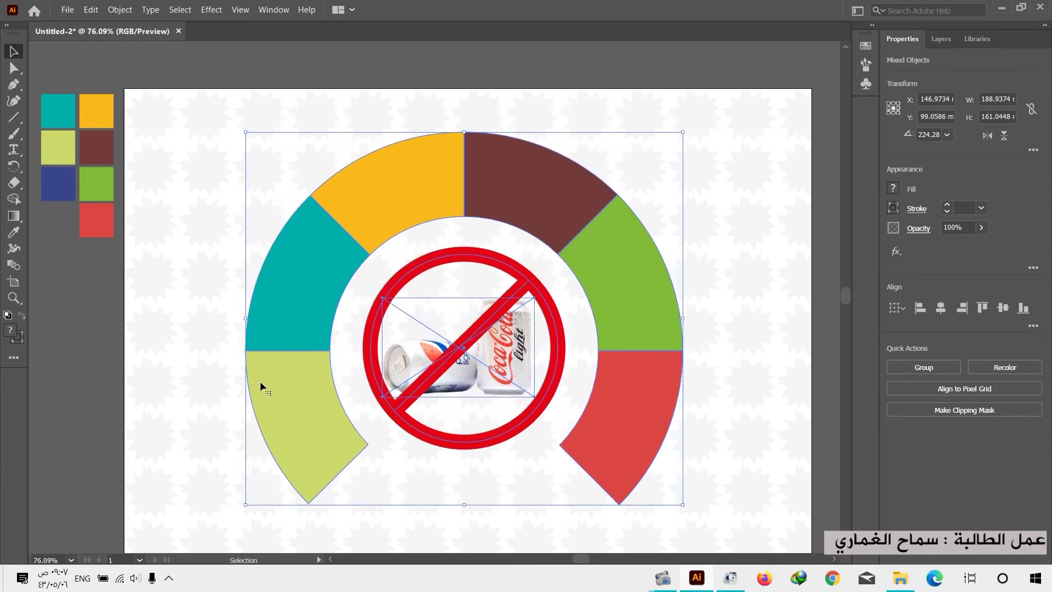
{"action": "key", "text": "Down"}
{"action": "key", "text": "Down"}
{"action": "key", "text": "Down"}
{"action": "key", "text": "Down"}
{"action": "key", "text": "Down"}
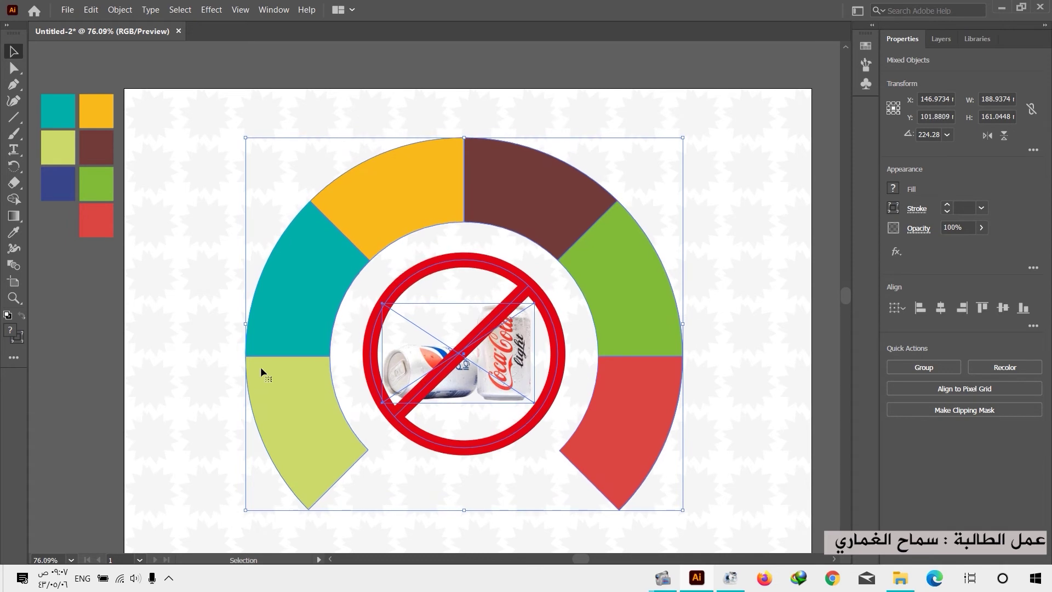
{"action": "left_click", "coordinate": [732, 245]}
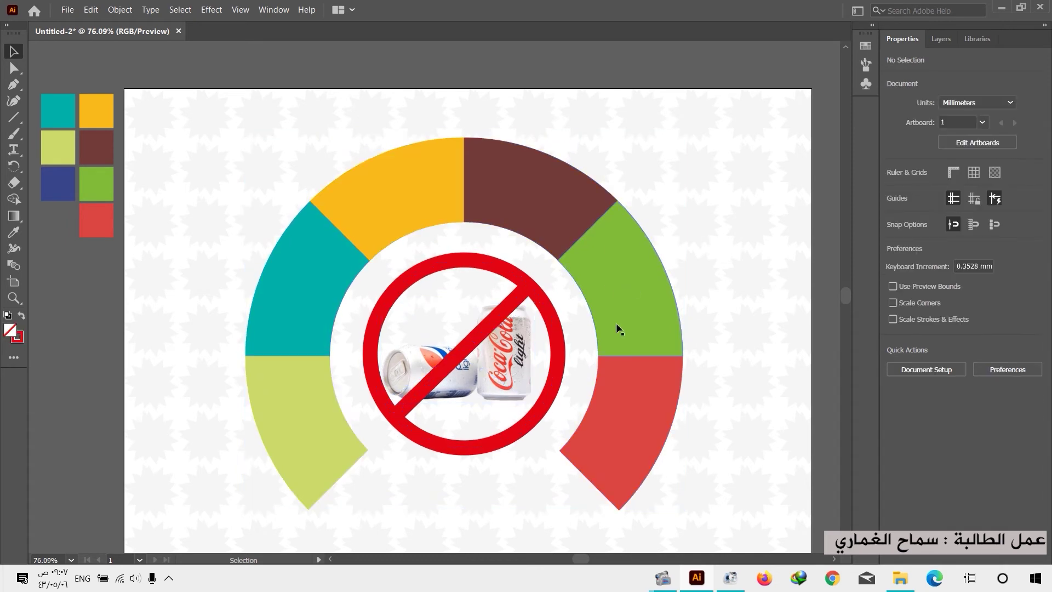
- Group the six colored ring segments into a single object
{"action": "left_click", "coordinate": [639, 422]}
{"action": "left_click", "coordinate": [639, 312], "text": "shift"}
{"action": "left_click", "coordinate": [564, 207], "text": "shift"}
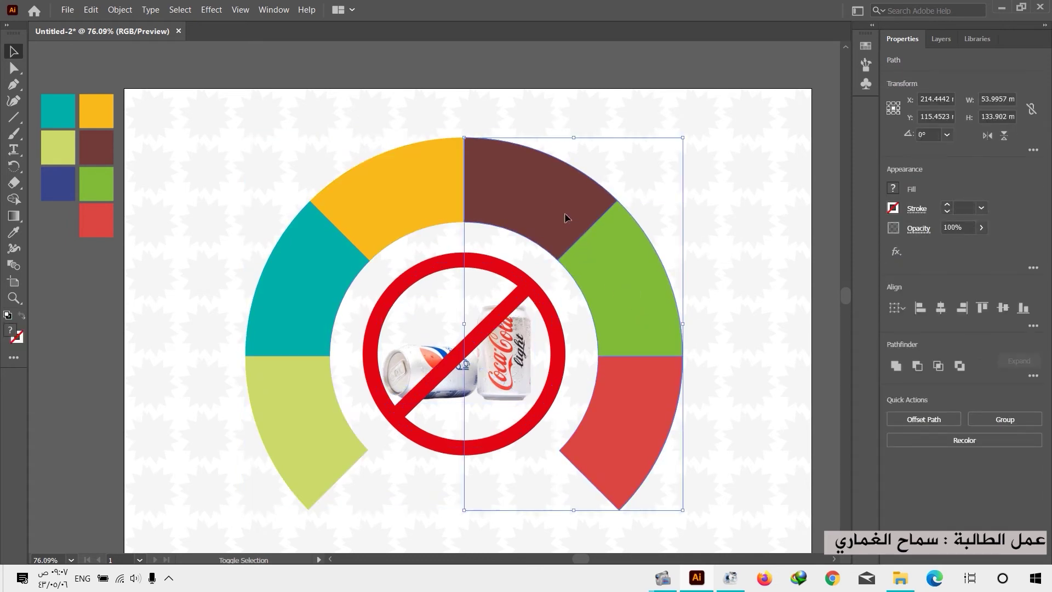
{"action": "left_click", "coordinate": [408, 211], "text": "shift"}
{"action": "left_click", "coordinate": [313, 282], "text": "shift"}
{"action": "left_click", "coordinate": [303, 404], "text": "shift"}
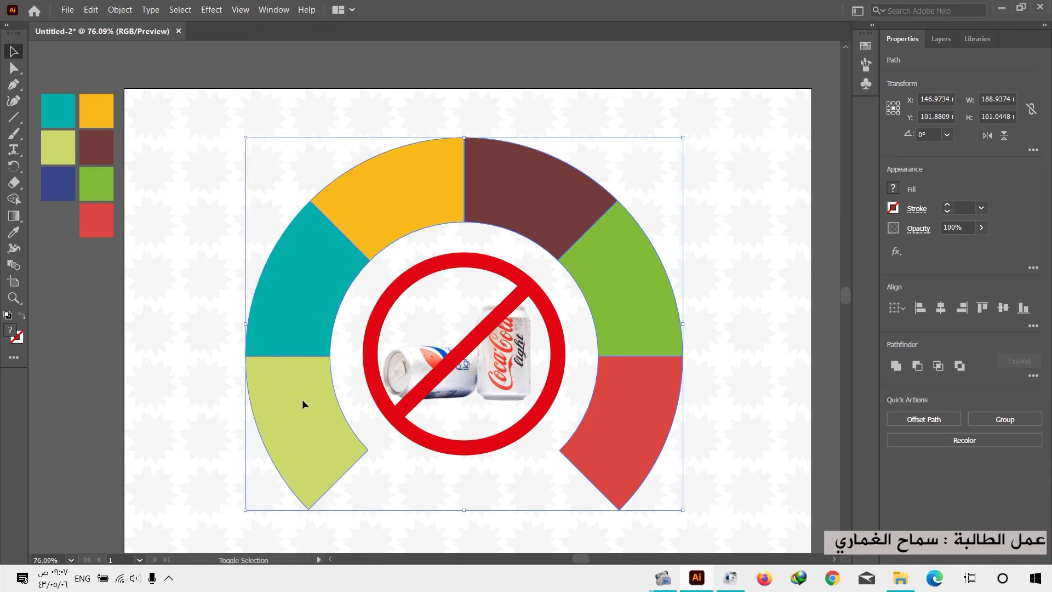
{"action": "right_click", "coordinate": [321, 290]}
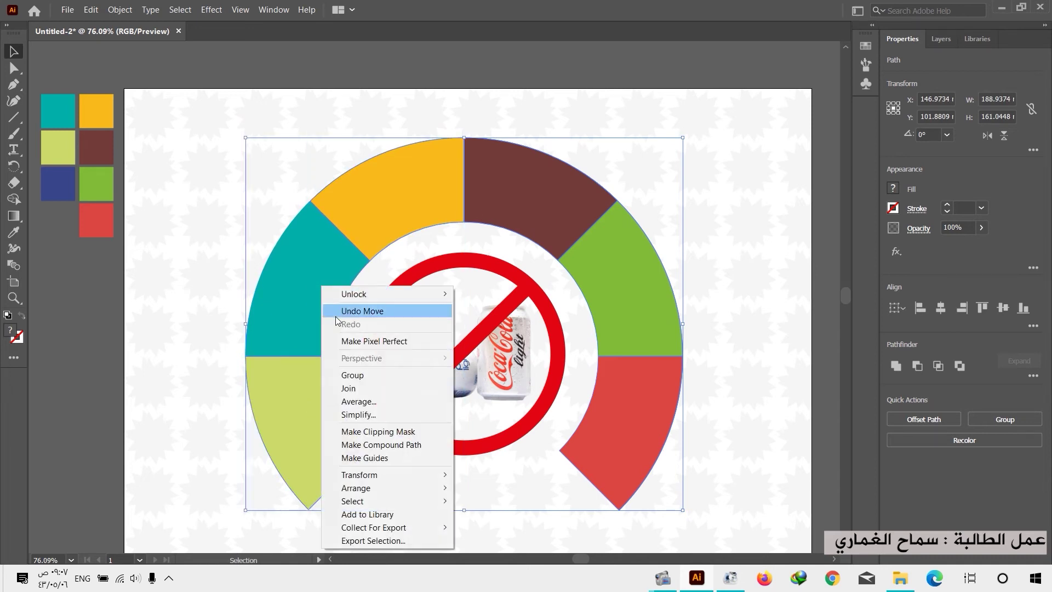
{"action": "left_click", "coordinate": [372, 372]}
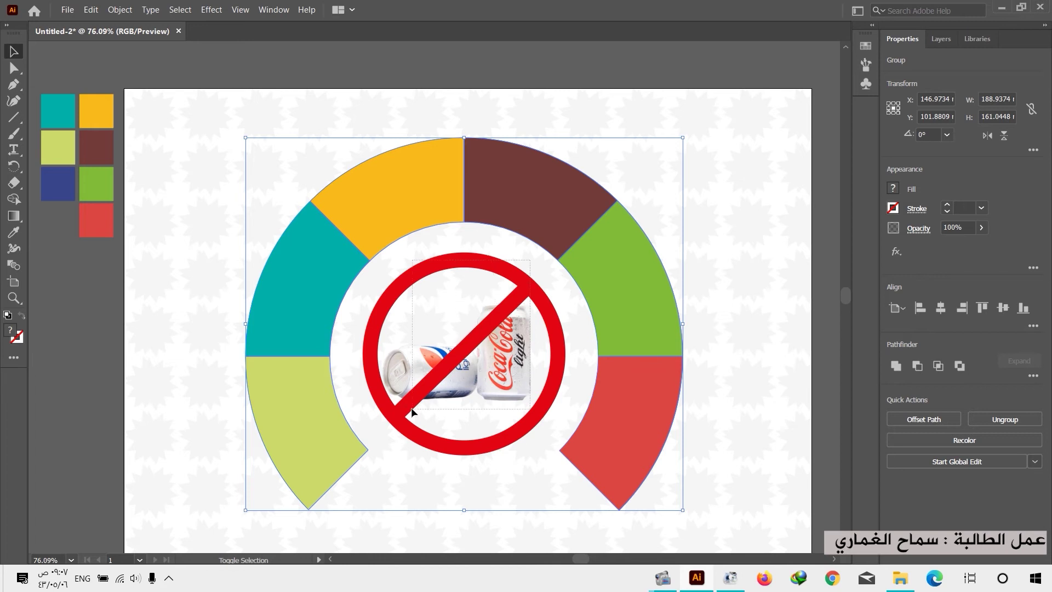
- Align the grouped ring, the prohibition sign and the cans image on their horizontal centers
{"action": "left_click", "coordinate": [524, 261], "text": "shift"}
{"action": "left_click", "coordinate": [939, 314]}
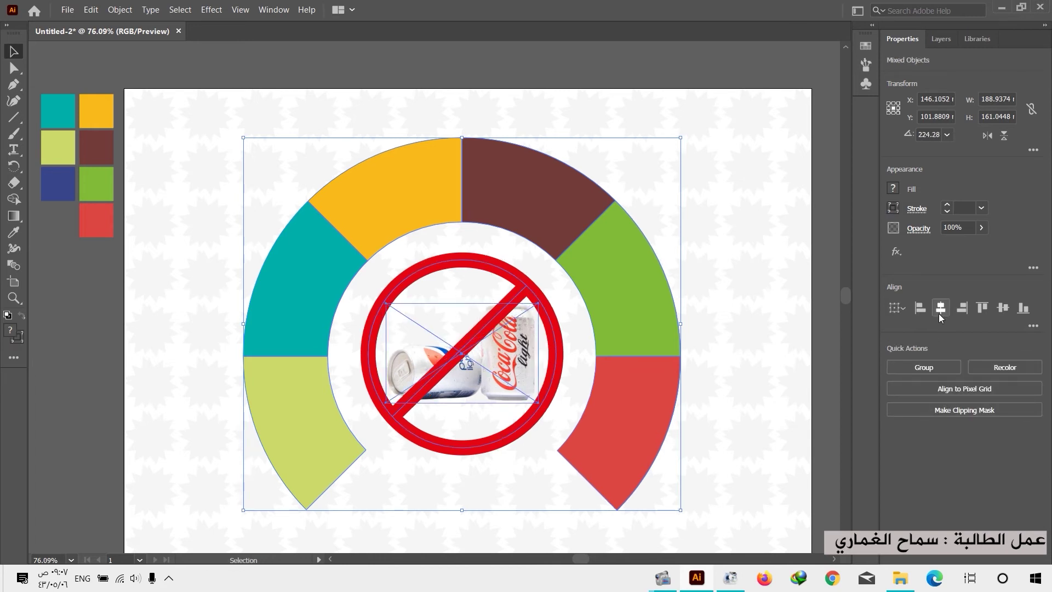
{"action": "left_click", "coordinate": [723, 260]}
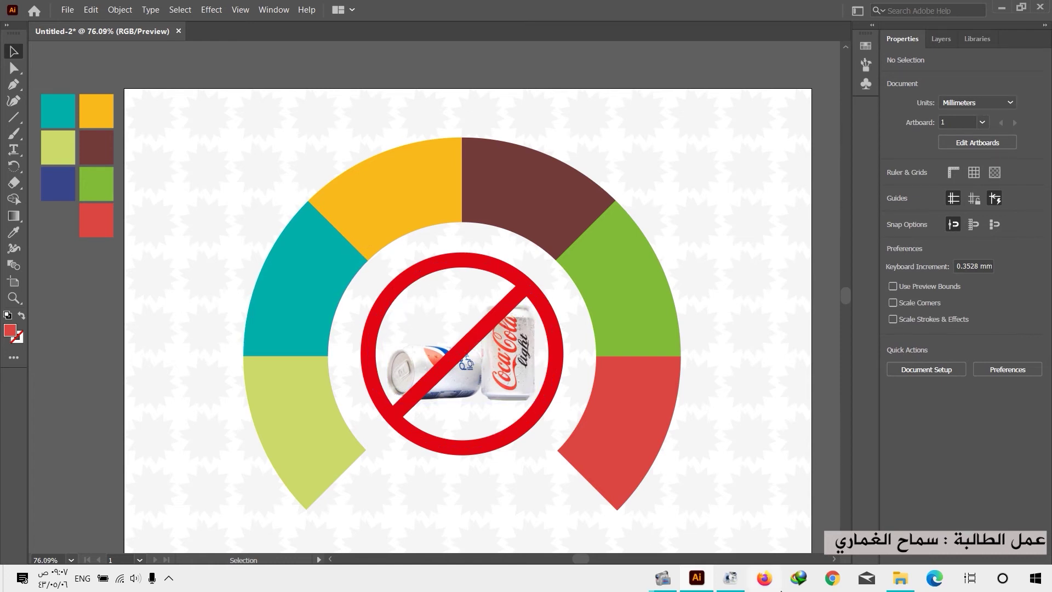
- Bring the health icon images from File Explorer into the document and scale them together to about 60 mm wide
{"action": "left_click", "coordinate": [894, 581]}
{"action": "left_click_drag", "start_coordinate": [353, 219], "coordinate": [676, 378]}
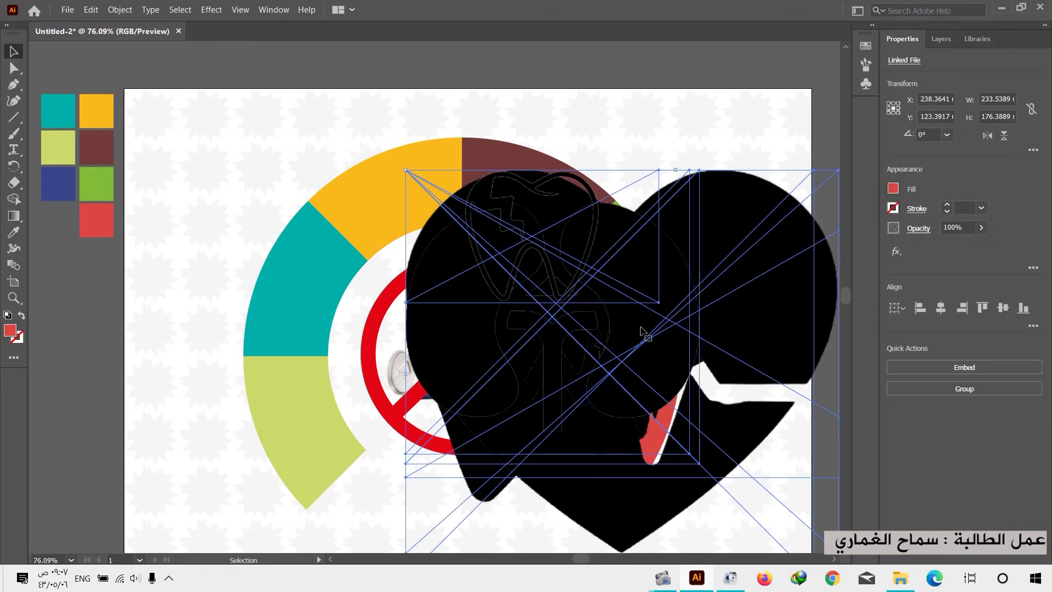
{"action": "left_click_drag", "start_coordinate": [641, 329], "coordinate": [399, 266]}
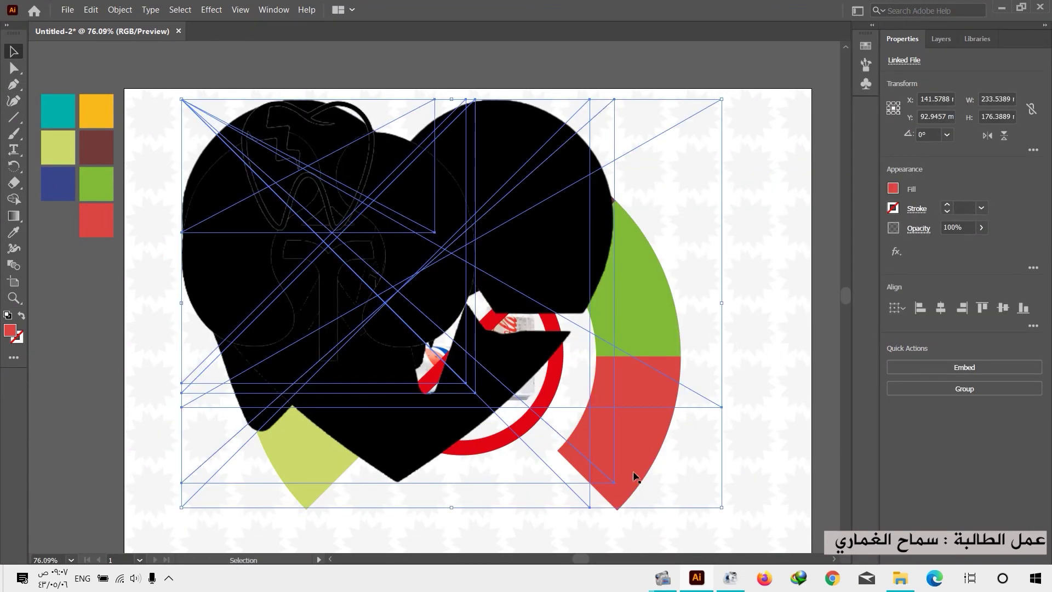
{"action": "left_click_drag", "start_coordinate": [722, 510], "coordinate": [521, 433]}
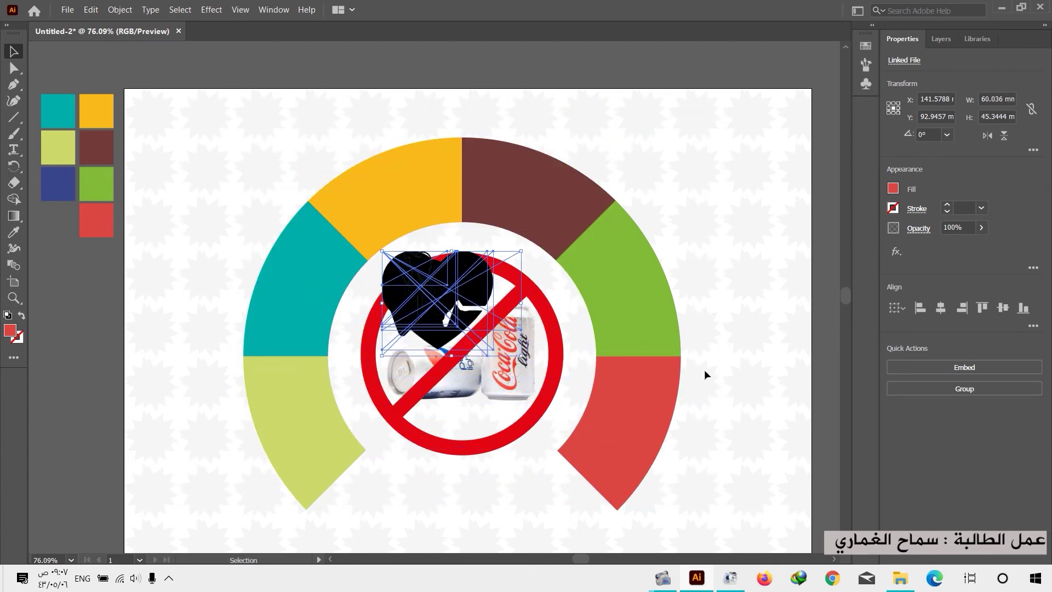
- Distribute the heart, heartbeat, broken-bone, liver, tooth and kidney icons around the ring, one beside each colored segment
{"action": "left_click_drag", "start_coordinate": [235, 333], "coordinate": [242, 230]}
{"action": "left_click", "coordinate": [222, 337]}
{"action": "left_click", "coordinate": [227, 413]}
{"action": "left_click", "coordinate": [183, 415]}
{"action": "left_click_drag", "start_coordinate": [184, 415], "coordinate": [302, 151]}
{"action": "left_click_drag", "start_coordinate": [159, 395], "coordinate": [597, 145]}
{"action": "left_click", "coordinate": [170, 421]}
{"action": "left_click_drag", "start_coordinate": [170, 421], "coordinate": [706, 277]}
{"action": "left_click_drag", "start_coordinate": [159, 381], "coordinate": [695, 432]}
{"action": "left_click_drag", "start_coordinate": [233, 480], "coordinate": [249, 454]}
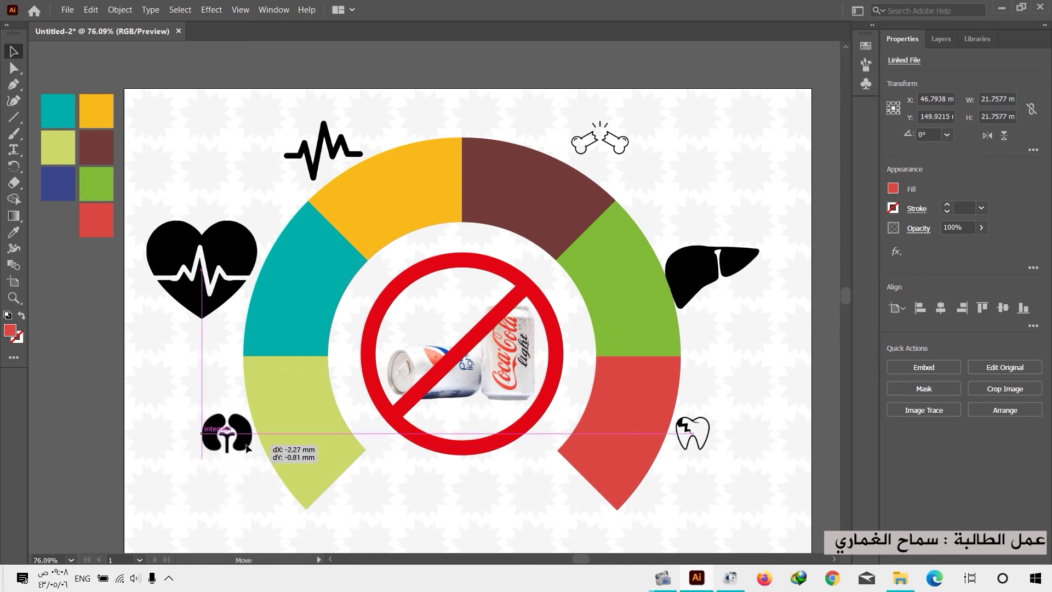
- Scale down the heart icon beside the teal segment and the heartbeat icon by the orange segment
{"action": "left_click", "coordinate": [181, 285]}
{"action": "left_click_drag", "start_coordinate": [146, 318], "coordinate": [235, 265]}
{"action": "left_click", "coordinate": [323, 151]}
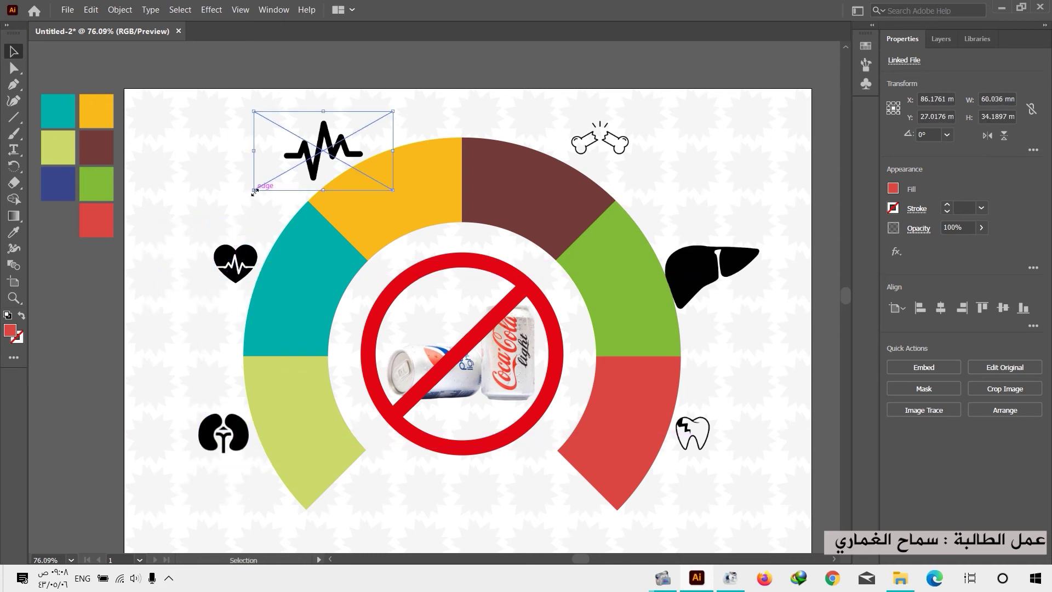
{"action": "left_click_drag", "start_coordinate": [284, 180], "coordinate": [353, 147]}
- Rotate the broken-bone icon to about 324° and move it close to the brown segment's outer edge
{"action": "left_click", "coordinate": [600, 141]}
{"action": "left_click_drag", "start_coordinate": [634, 193], "coordinate": [609, 201]}
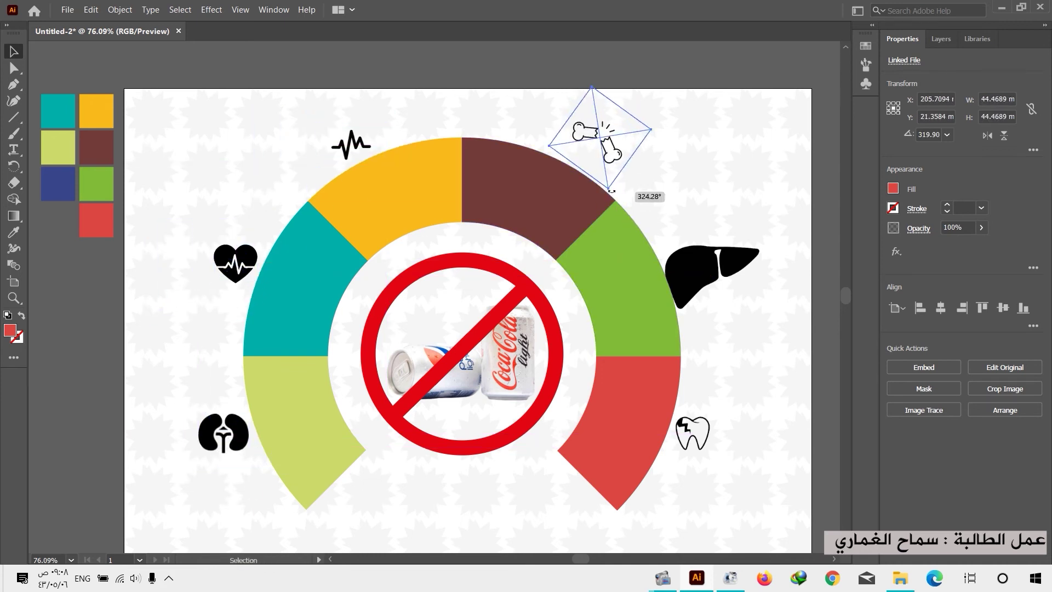
{"action": "left_click_drag", "start_coordinate": [600, 139], "coordinate": [600, 164]}
- Scale down the liver icon, rotate it to follow the ring's curve, and place it beside the green segment
{"action": "left_click", "coordinate": [707, 263]}
{"action": "left_click_drag", "start_coordinate": [766, 335], "coordinate": [721, 275]}
{"action": "left_click_drag", "start_coordinate": [737, 301], "coordinate": [729, 324]}
{"action": "left_click_drag", "start_coordinate": [690, 272], "coordinate": [686, 275]}
{"action": "left_click", "coordinate": [745, 351]}
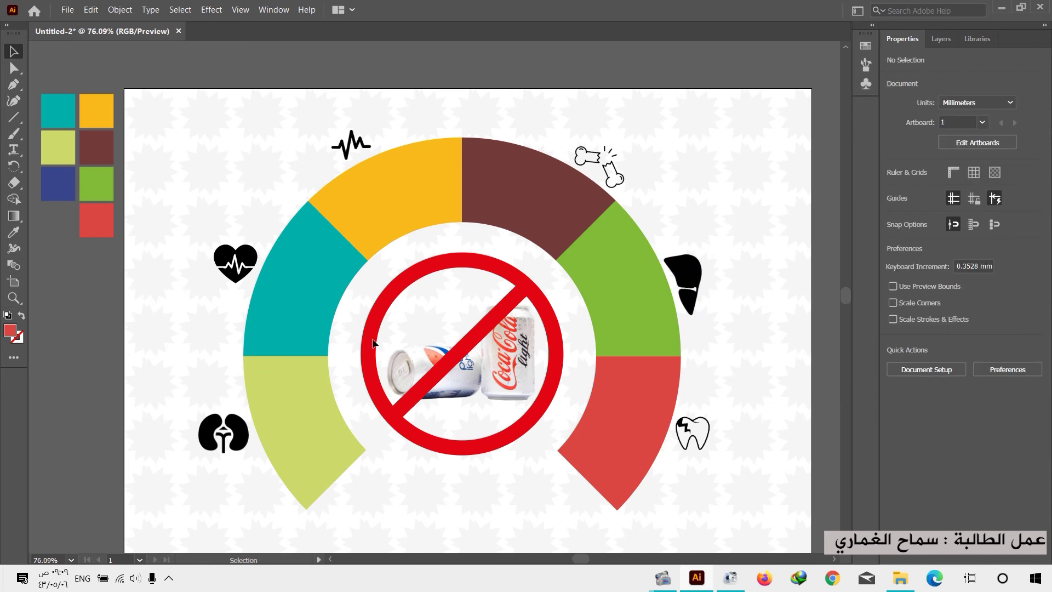
- Fine-tune the positions of the heartbeat and broken-bone icons along the ring's outer edge
{"action": "left_click_drag", "start_coordinate": [351, 145], "coordinate": [340, 158]}
{"action": "left_click", "coordinate": [589, 158]}
- Add the right-to-left Arabic title "أضرار المشروبات الغازية" above the ring
{"action": "left_click", "coordinate": [11, 151]}
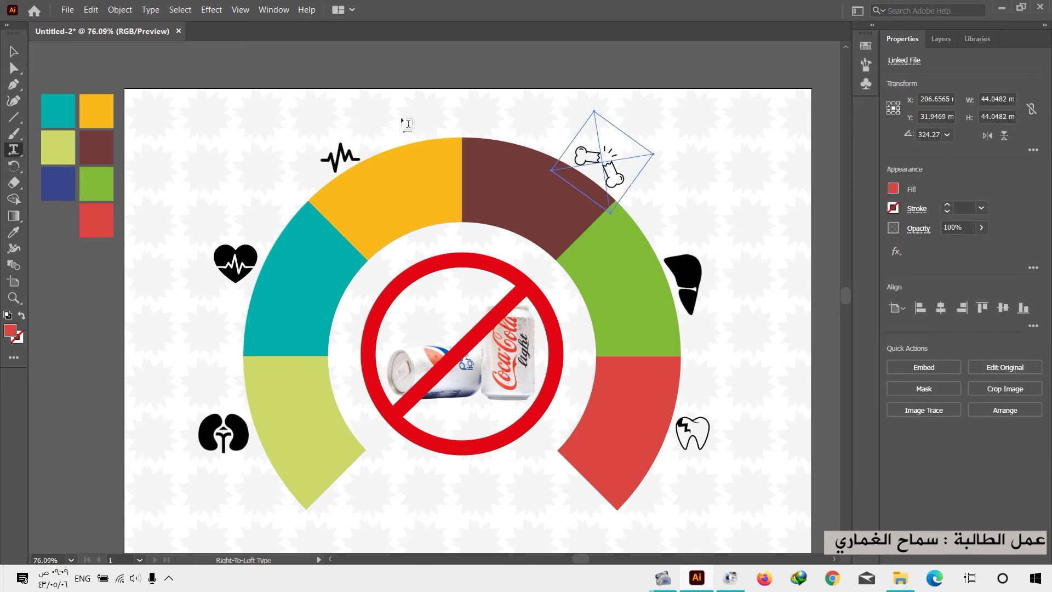
{"action": "left_click", "coordinate": [511, 106]}
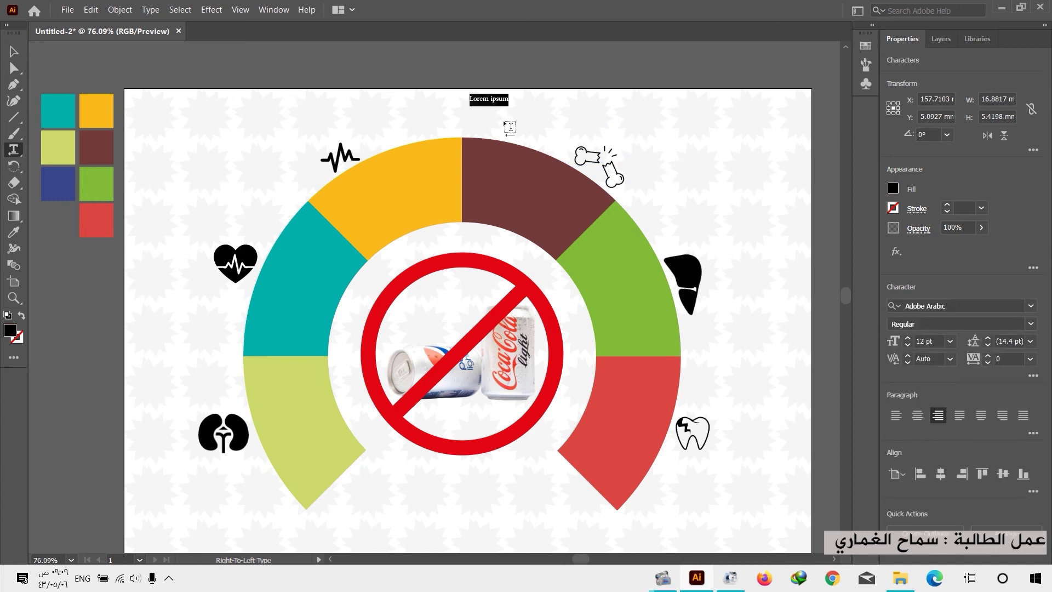
{"action": "key", "text": "alt+shift"}
{"action": "key", "text": "BackSpace"}
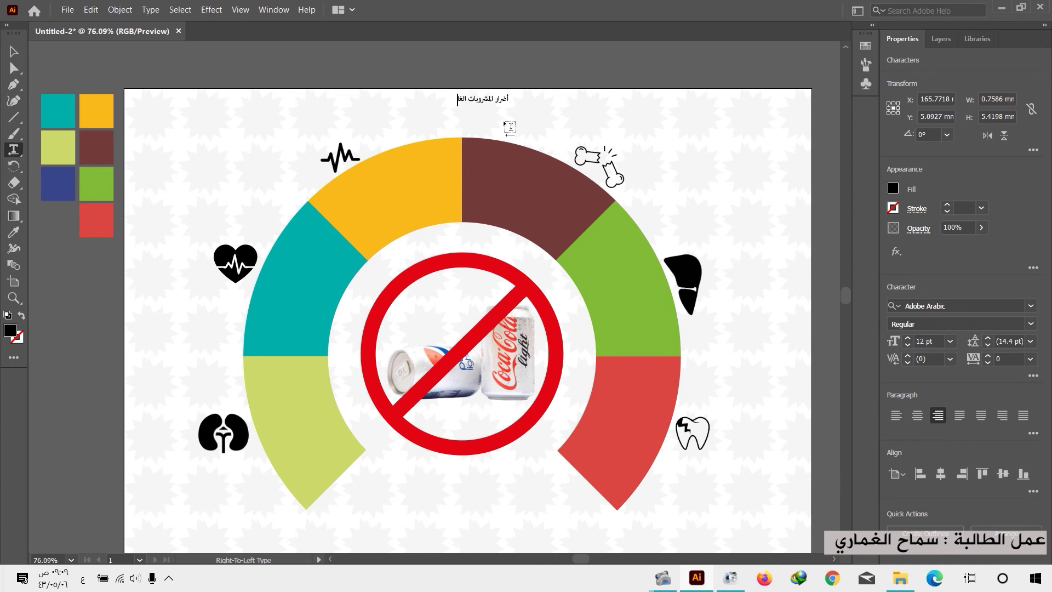
- Set the whole title's font size to 36 pt
{"action": "triple_click", "coordinate": [473, 96]}
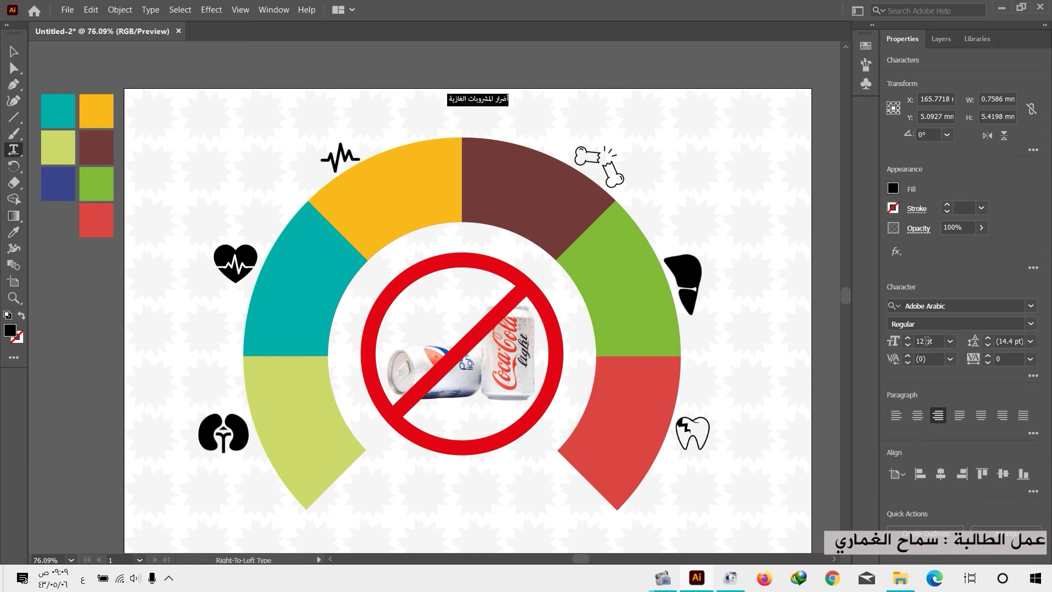
{"action": "left_click", "coordinate": [951, 340]}
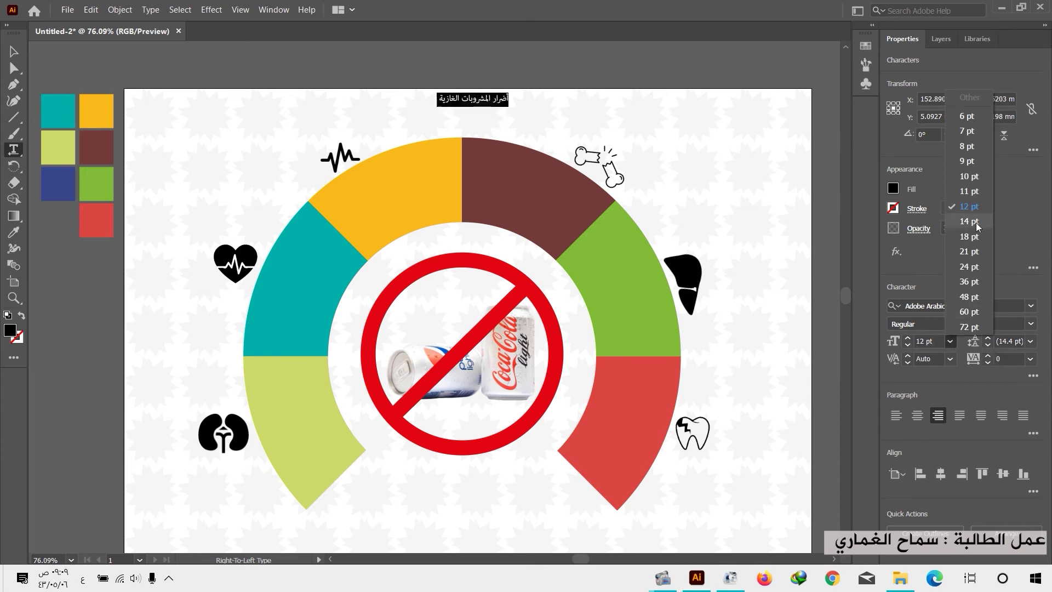
{"action": "left_click", "coordinate": [969, 282]}
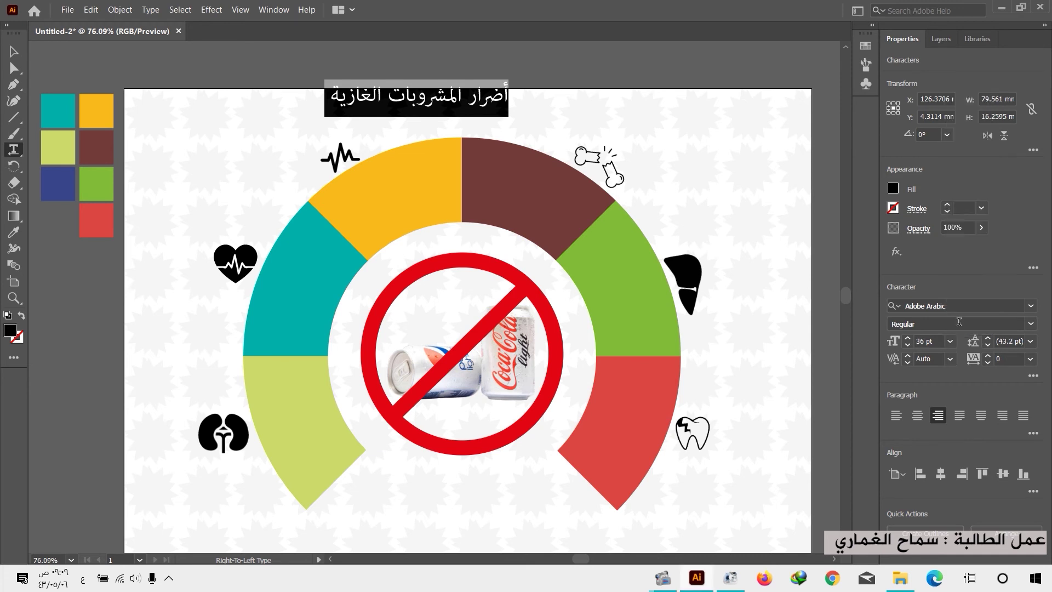
- Change the title's font family to Aljazeera
{"action": "left_click", "coordinate": [1030, 307]}
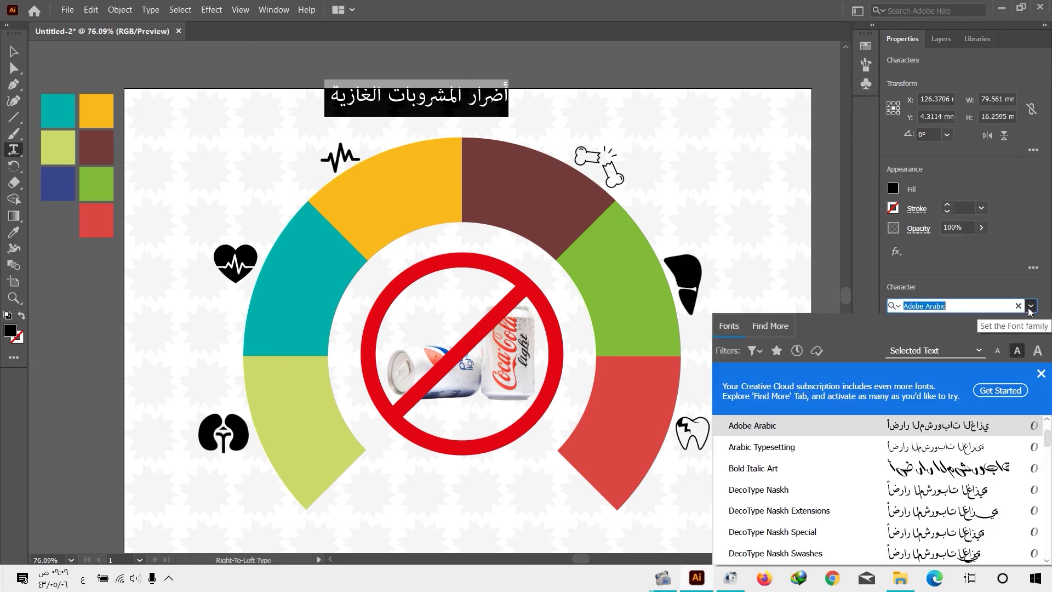
{"action": "scroll", "coordinate": [930, 441], "scroll_direction": "down", "scroll_amount": 3}
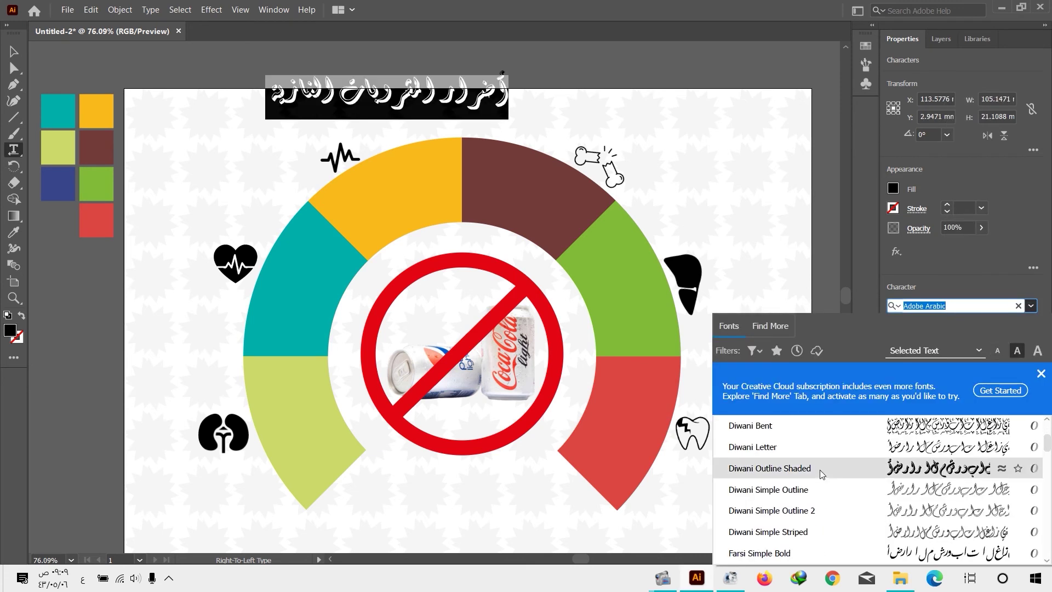
{"action": "scroll", "coordinate": [821, 475], "scroll_direction": "down", "scroll_amount": 10}
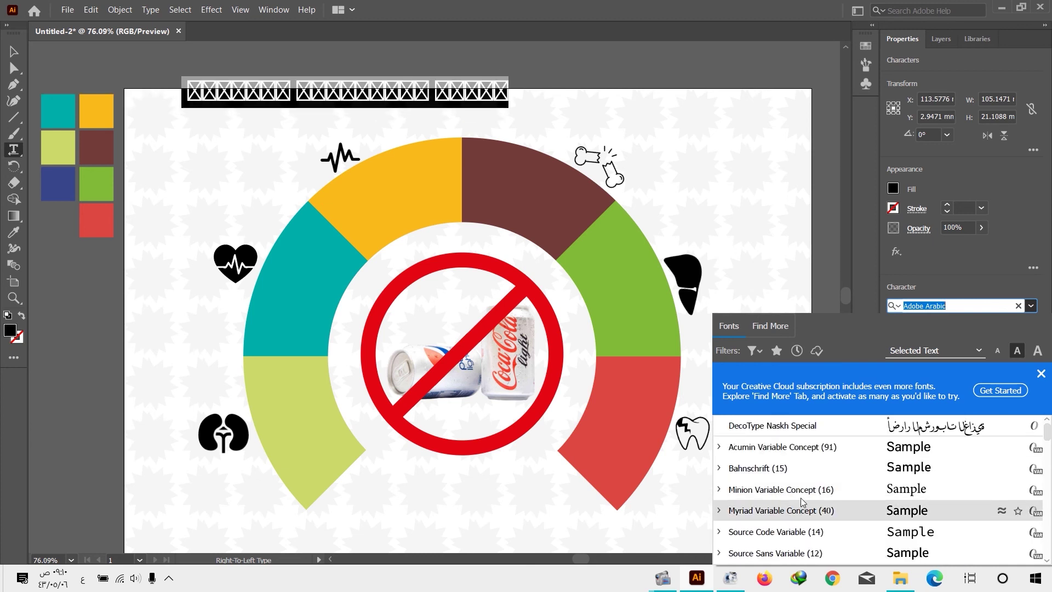
{"action": "scroll", "coordinate": [803, 502], "scroll_direction": "down", "scroll_amount": 1}
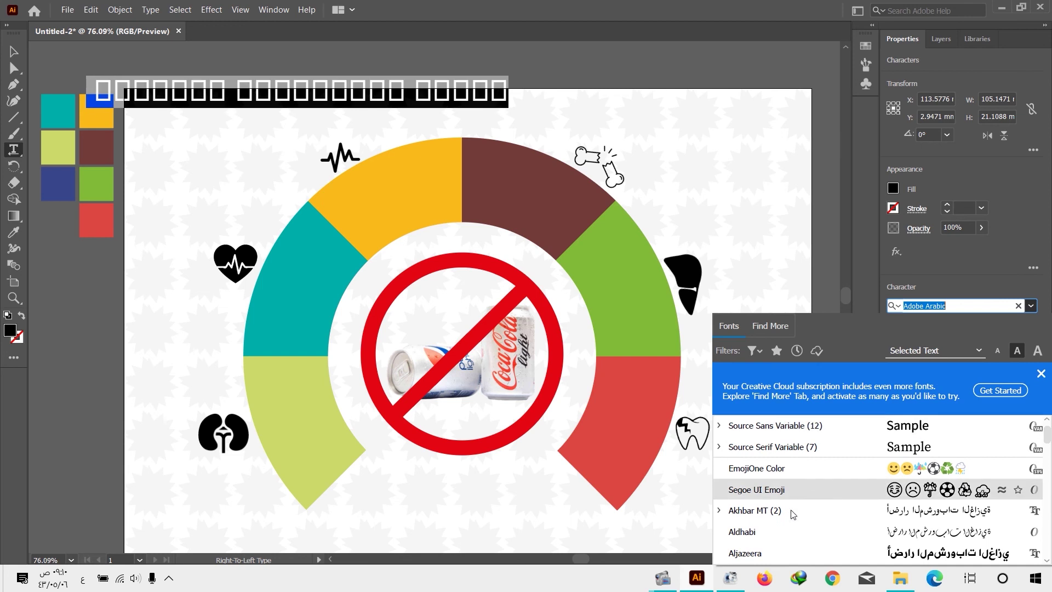
{"action": "left_click", "coordinate": [785, 550]}
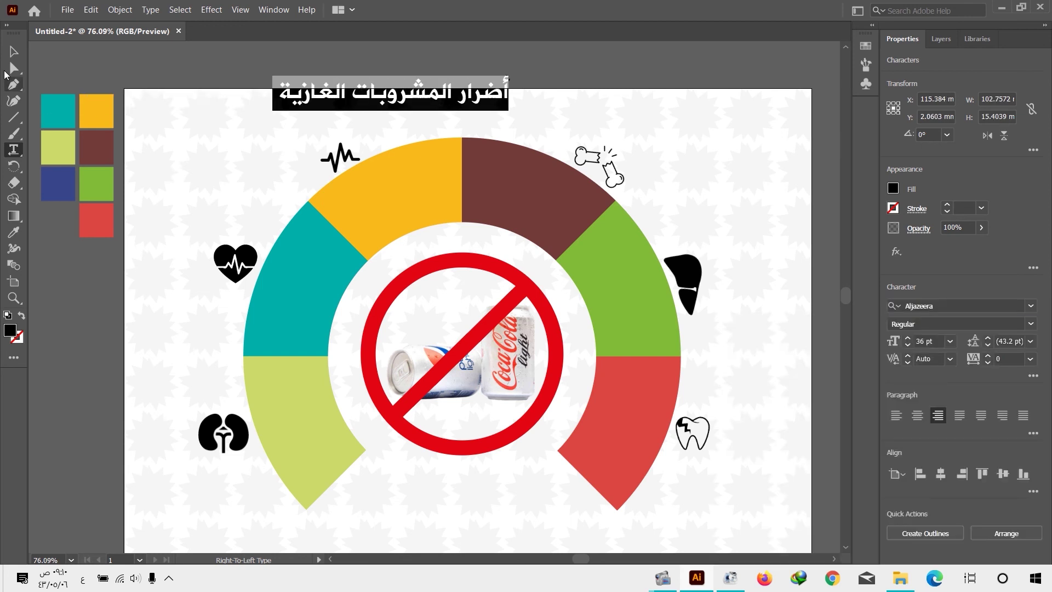
- Center the title above the ring and color it with the dark blue of the palette square using the Eyedropper
{"action": "left_click", "coordinate": [8, 55]}
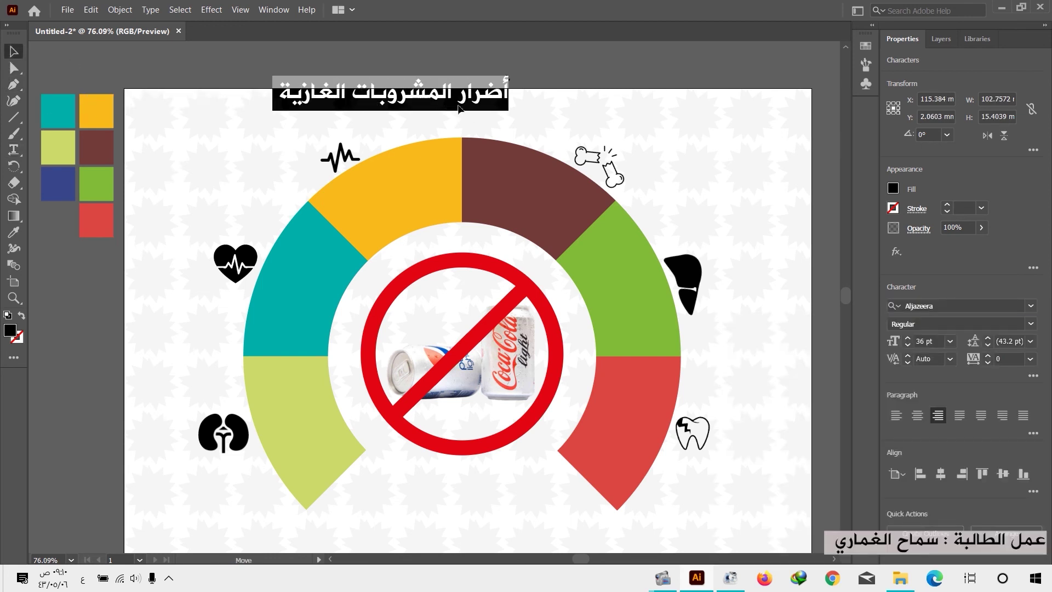
{"action": "left_click_drag", "start_coordinate": [460, 108], "coordinate": [509, 119]}
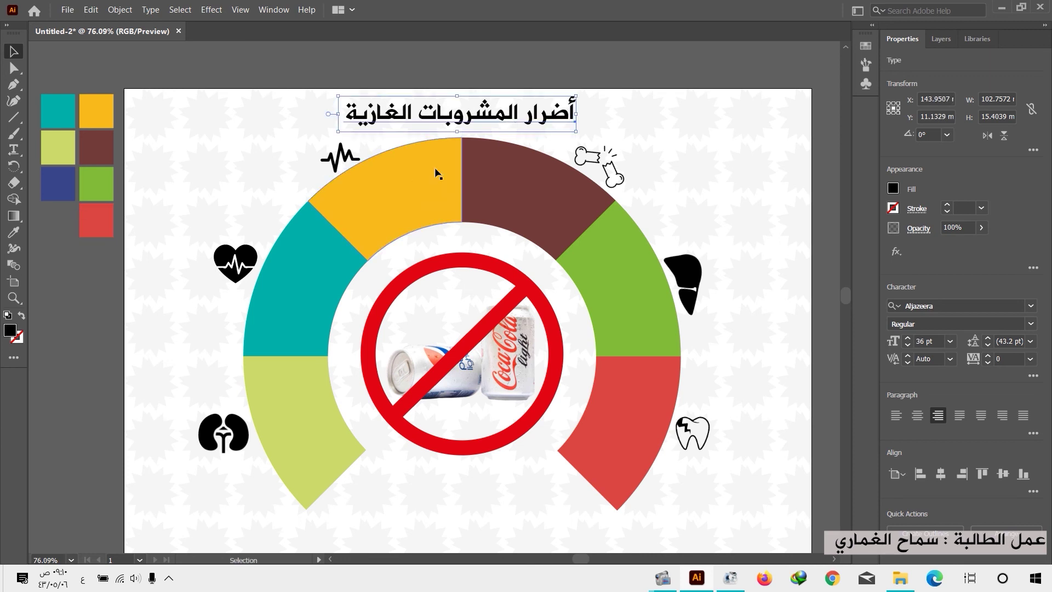
{"action": "left_click", "coordinate": [13, 233]}
{"action": "left_click", "coordinate": [58, 184]}
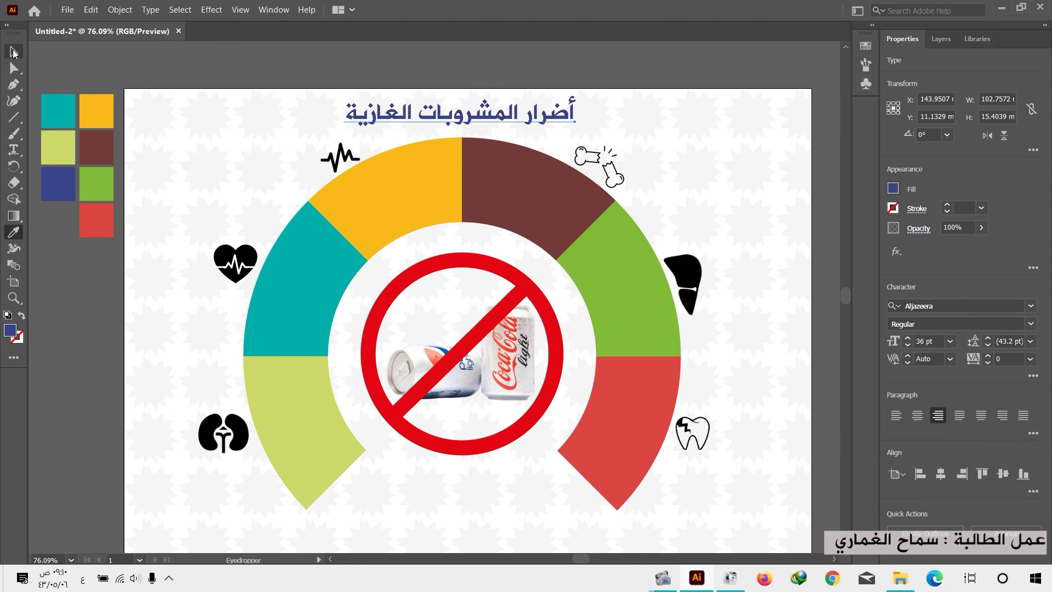
{"action": "left_click", "coordinate": [14, 51]}
- Apply a Drop Shadow effect to the title with Normal mode and 60% opacity
{"action": "left_click", "coordinate": [897, 251]}
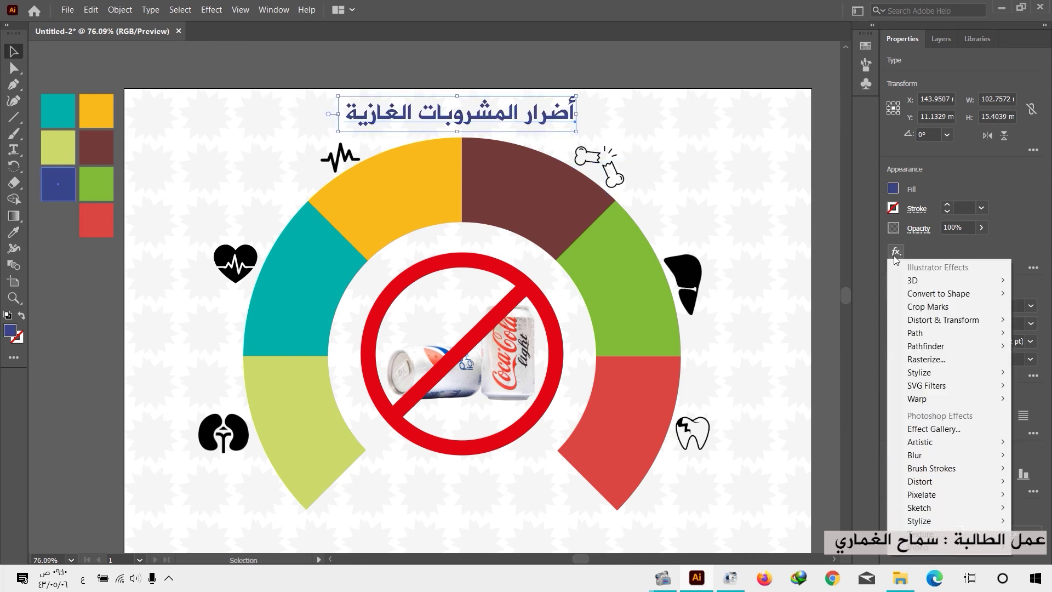
{"action": "mouse_move", "coordinate": [921, 372]}
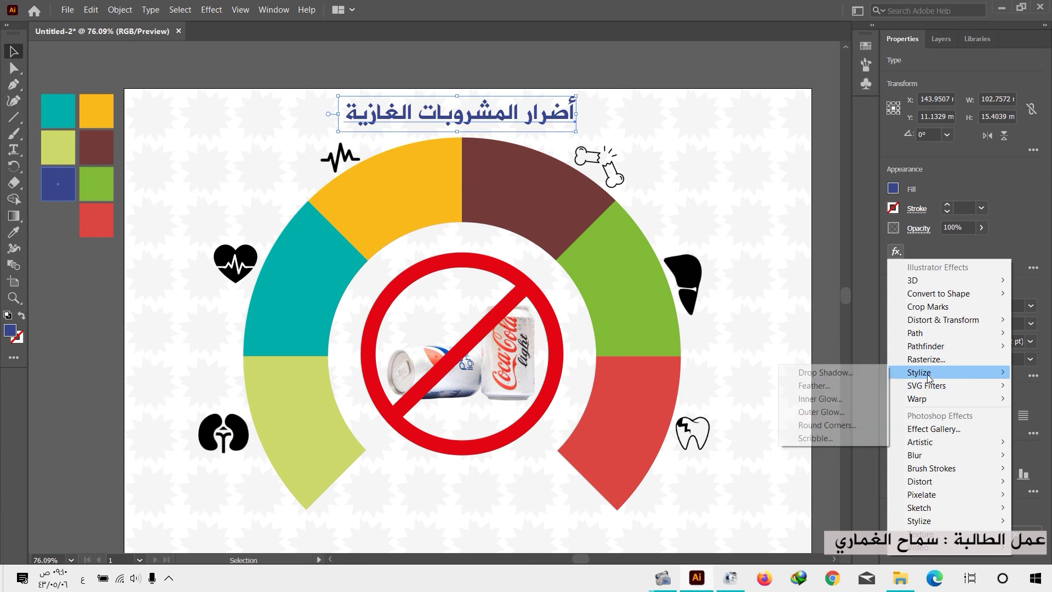
{"action": "left_click", "coordinate": [869, 374]}
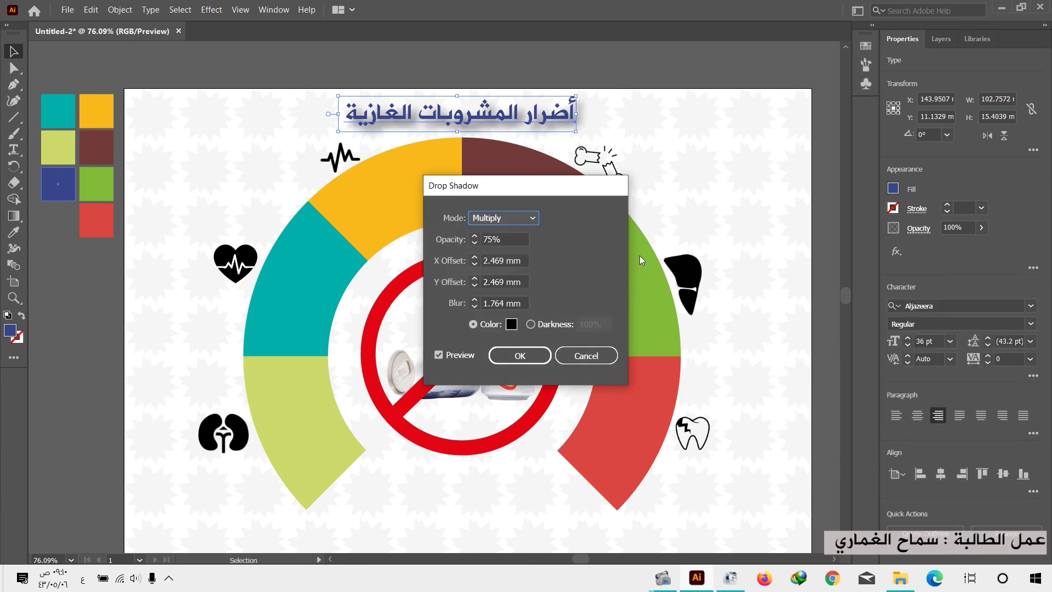
{"action": "left_click", "coordinate": [528, 219]}
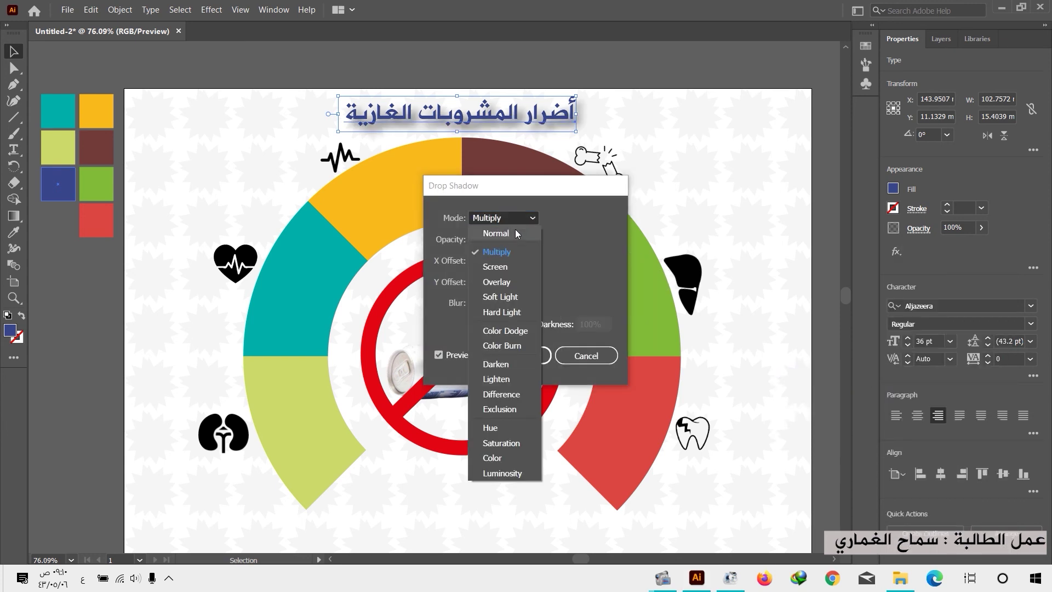
{"action": "left_click", "coordinate": [520, 232]}
{"action": "key", "text": "Tab"}
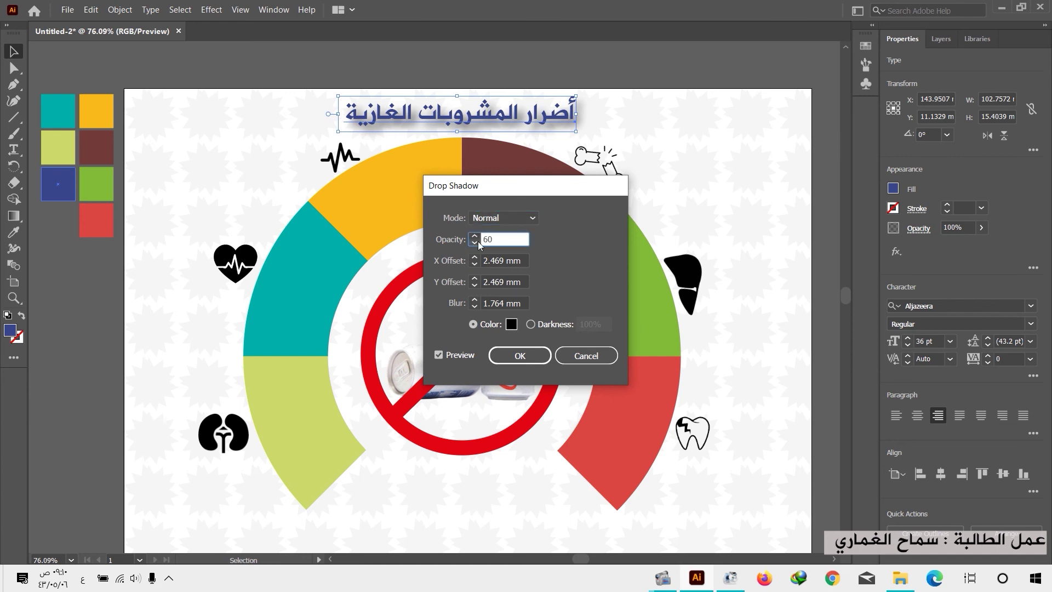
{"action": "left_click", "coordinate": [489, 261]}
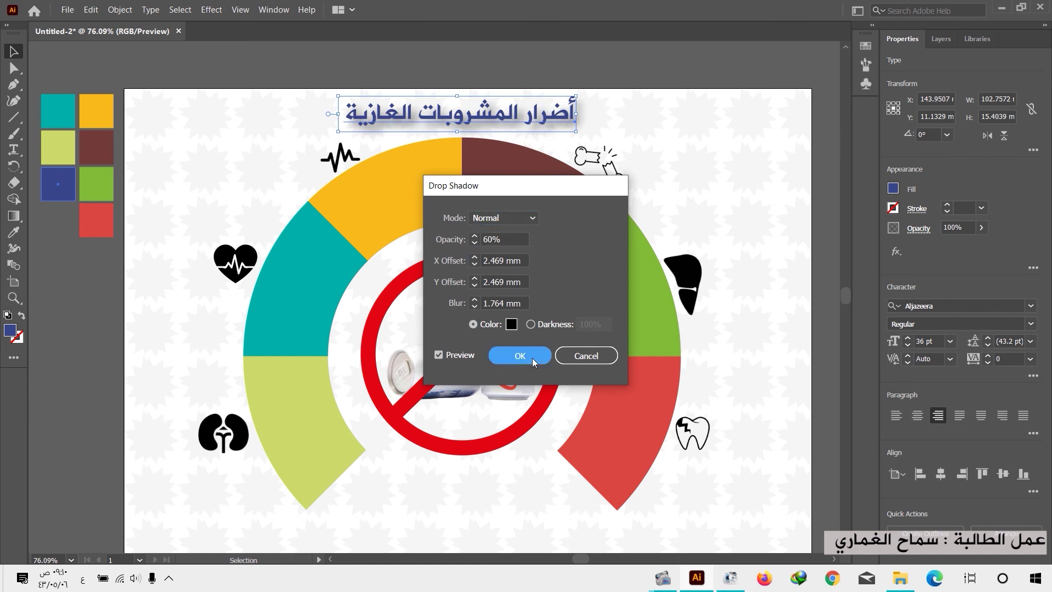
{"action": "left_click", "coordinate": [531, 357]}
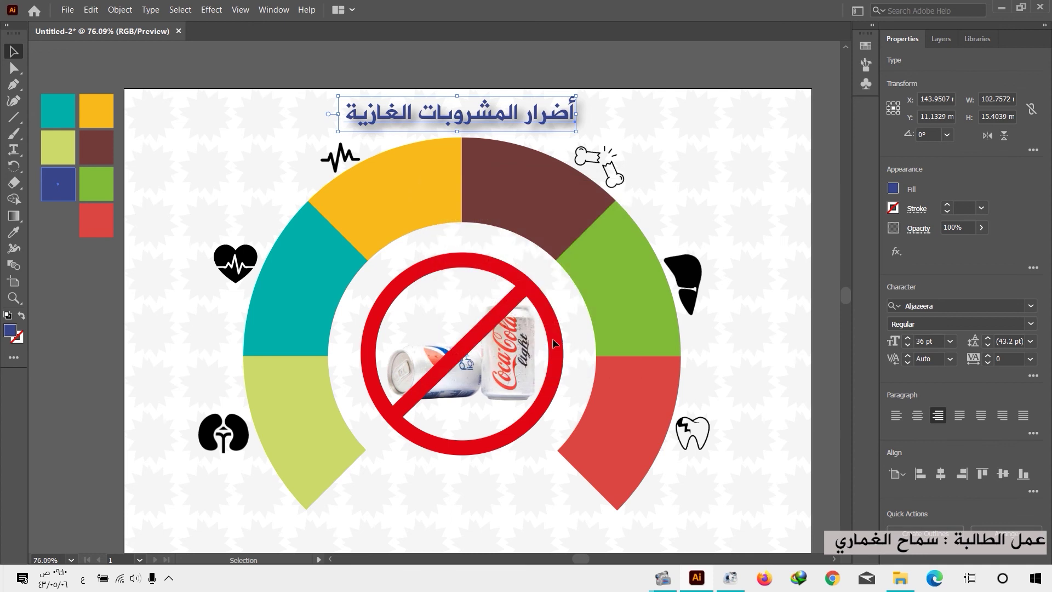
- Draw a dark blue triangle about 9.7 mm wide and 8.4 mm high in the empty area beside the pulse icon
{"action": "right_click", "coordinate": [18, 122]}
{"action": "left_click", "coordinate": [66, 169]}
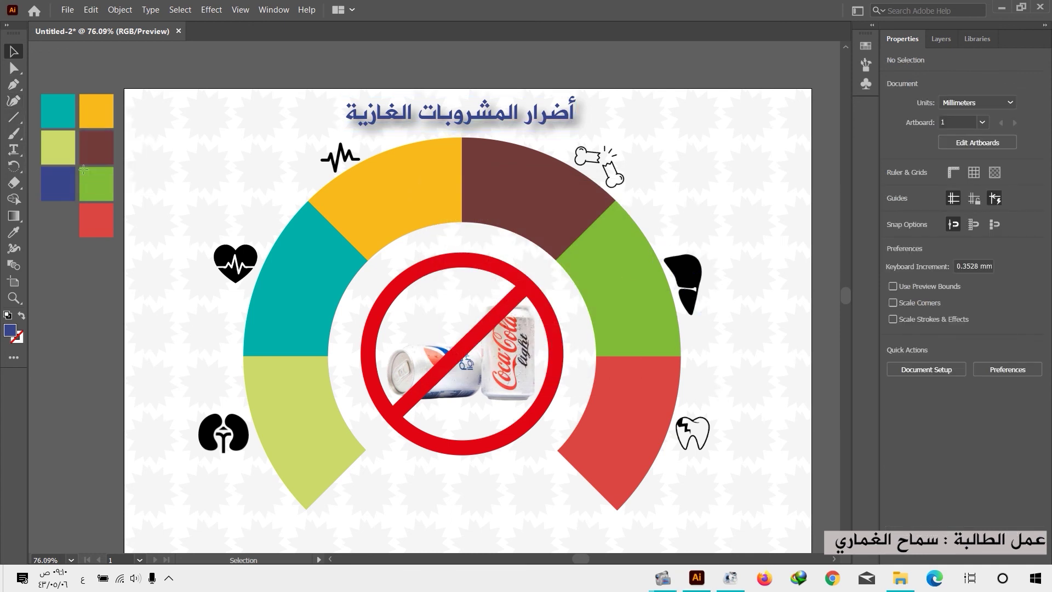
{"action": "mouse_move", "coordinate": [236, 174]}
{"action": "left_mouse_down"}
{"action": "mouse_move", "coordinate": [253, 211]}
{"action": "mouse_move", "coordinate": [260, 178]}
{"action": "mouse_move", "coordinate": [231, 195]}
{"action": "mouse_move", "coordinate": [242, 174]}
{"action": "left_mouse_up"}
{"action": "key", "text": "Down"}
{"action": "key", "text": "Down"}
{"action": "key", "text": "v"}
{"action": "scroll", "coordinate": [252, 180], "scroll_direction": "up", "scroll_amount": 5}
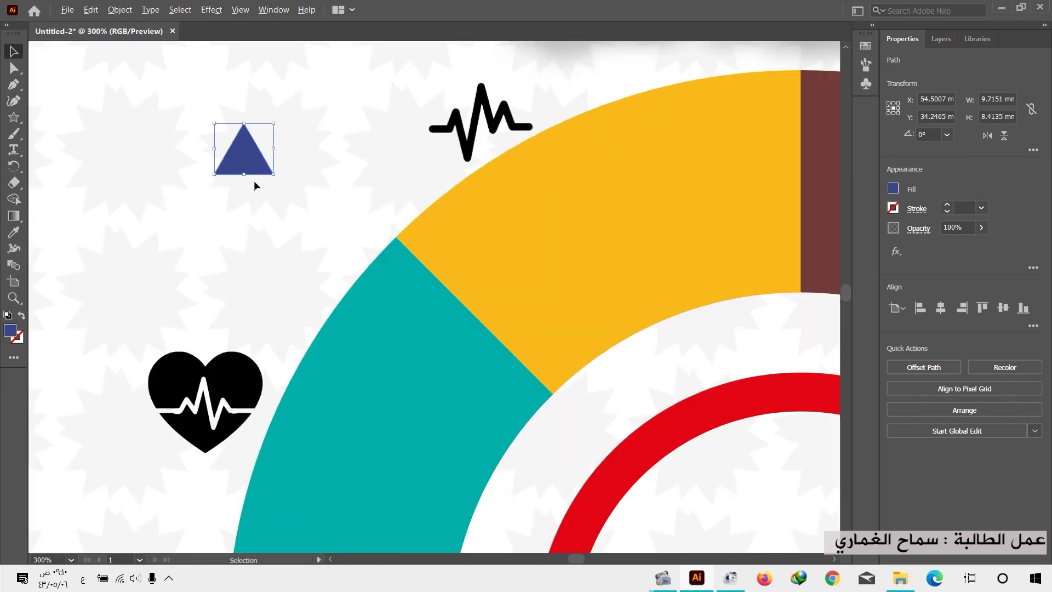
- Place a copy of the triangle on the inner edge of each of the six ring segments and rotate them to follow the curve
{"action": "scroll", "coordinate": [255, 180], "scroll_direction": "down", "scroll_amount": 2}
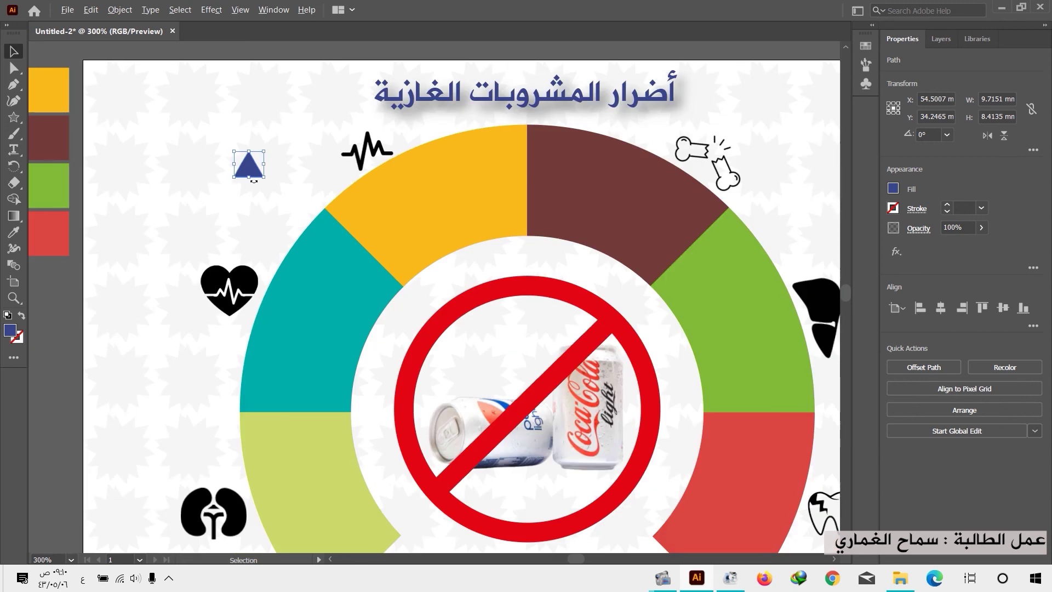
{"action": "scroll", "coordinate": [249, 178], "scroll_direction": "up", "scroll_amount": 2}
{"action": "left_click_drag", "start_coordinate": [256, 174], "coordinate": [252, 239]}
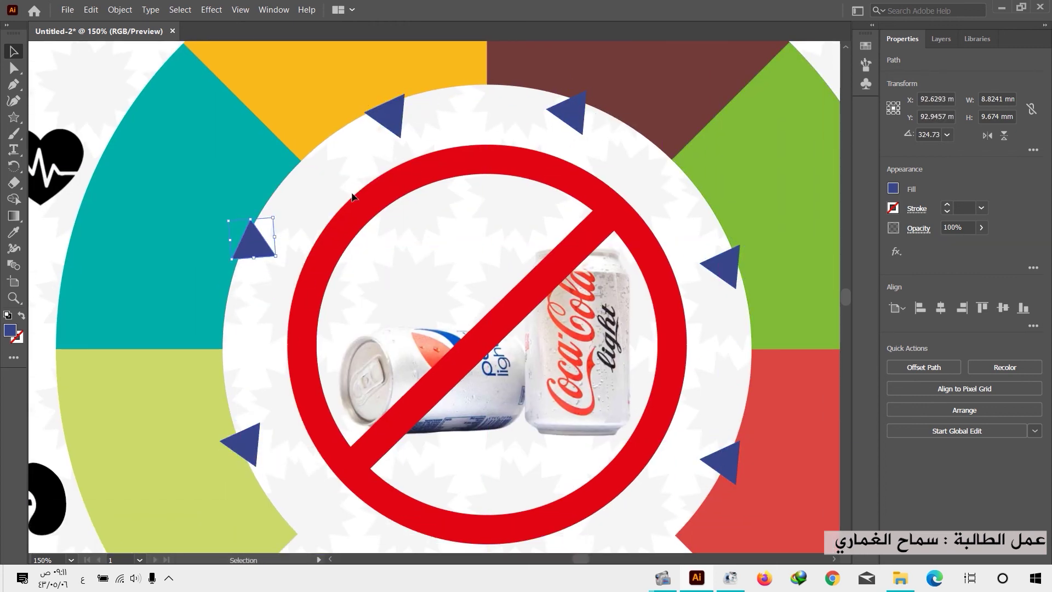
{"action": "left_click", "coordinate": [570, 114]}
{"action": "left_click_drag", "start_coordinate": [592, 89], "coordinate": [612, 109]}
{"action": "left_click", "coordinate": [720, 267]}
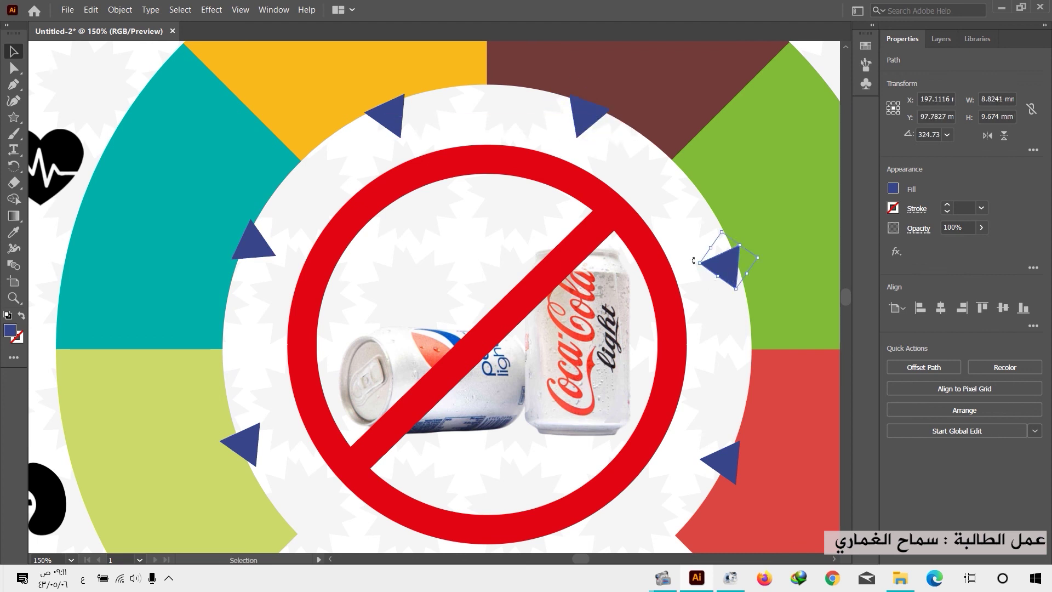
{"action": "left_click_drag", "start_coordinate": [694, 261], "coordinate": [718, 236]}
{"action": "left_click", "coordinate": [712, 340]}
{"action": "left_click", "coordinate": [723, 458]}
{"action": "left_click_drag", "start_coordinate": [699, 441], "coordinate": [689, 478]}
{"action": "left_click_drag", "start_coordinate": [282, 443], "coordinate": [270, 451]}
- Recolor the triangles on the teal and yellow segments to match their segments using the Eyedropper
{"action": "left_click", "coordinate": [249, 238]}
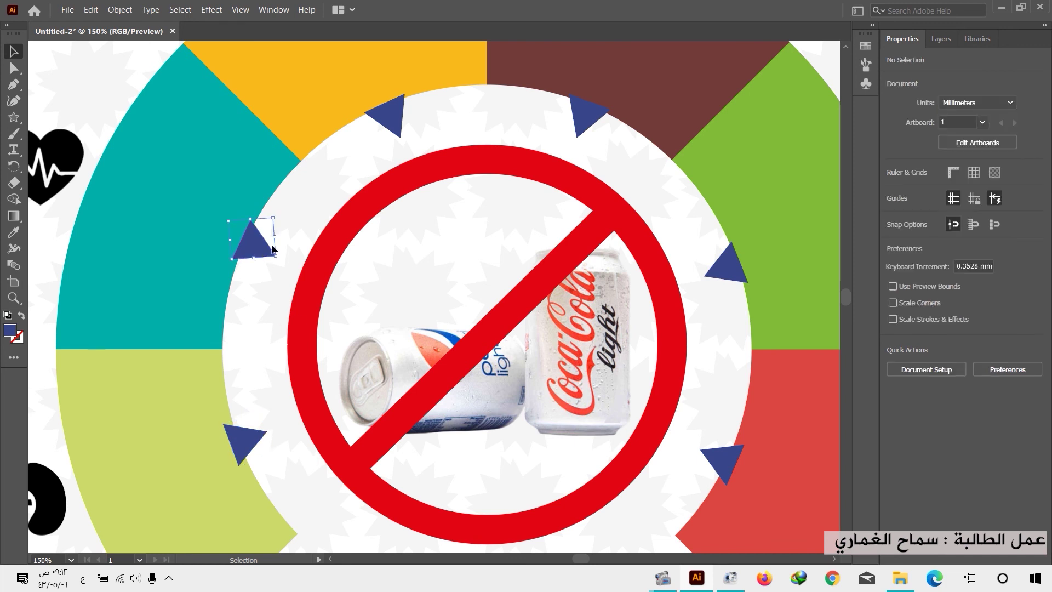
{"action": "key", "text": "i"}
{"action": "left_click", "coordinate": [249, 156]}
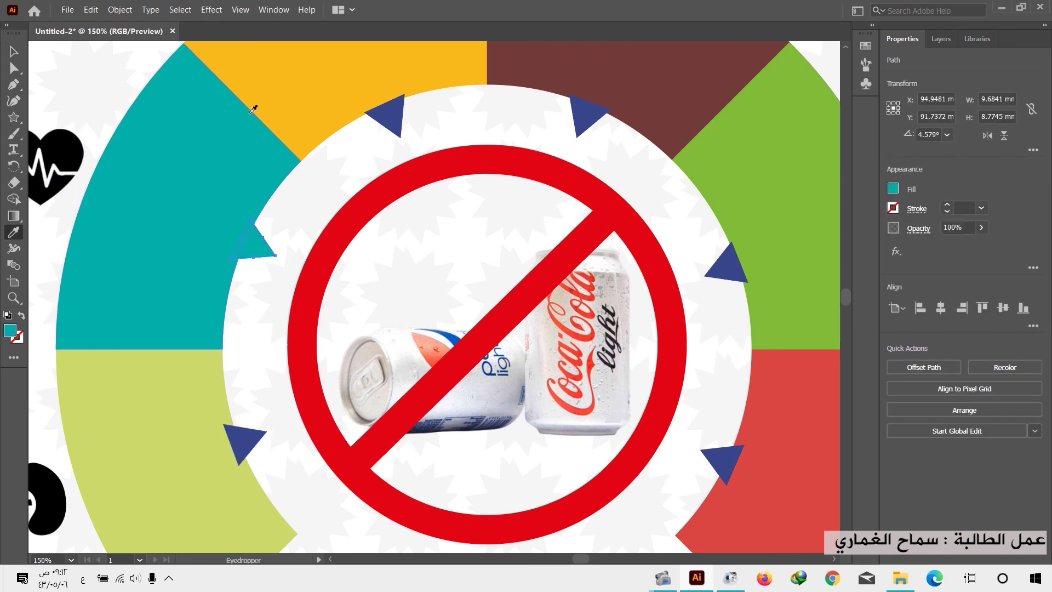
{"action": "key", "text": "v"}
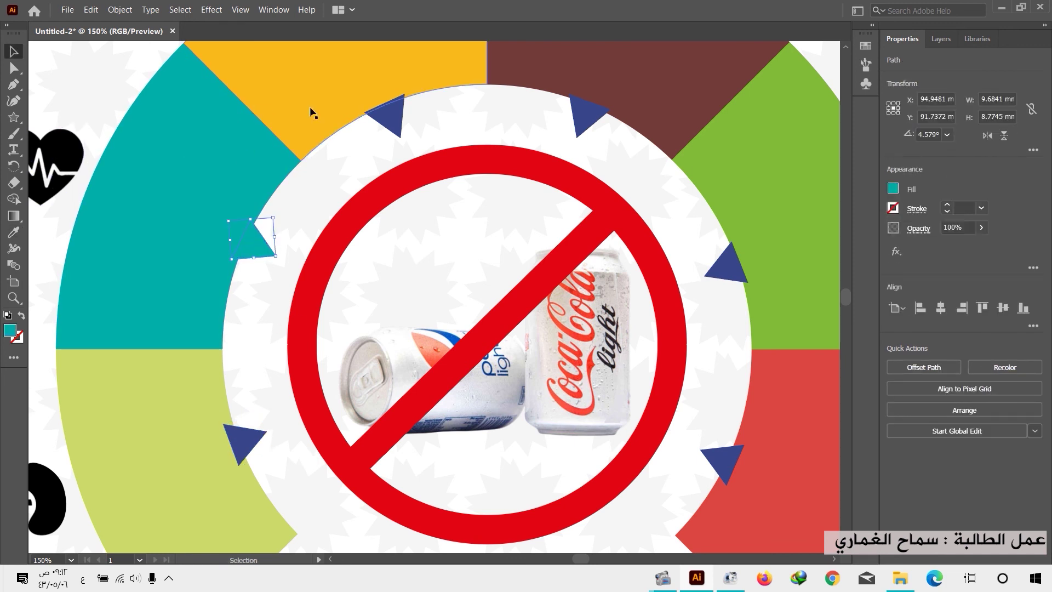
{"action": "left_click", "coordinate": [387, 126]}
{"action": "key", "text": "i"}
{"action": "left_click", "coordinate": [345, 77]}
{"action": "key", "text": "v"}
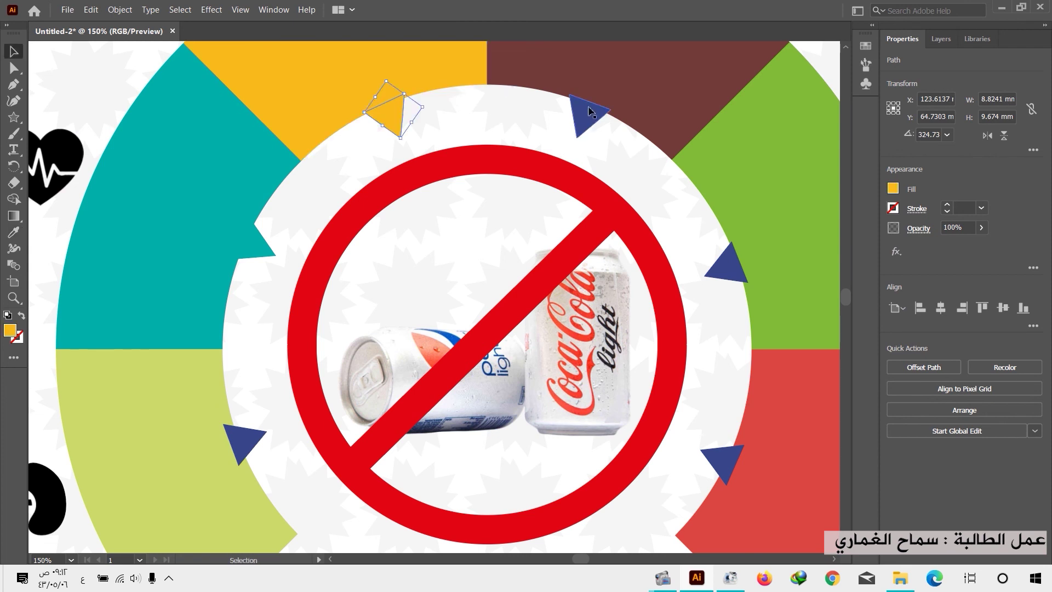
- Recolor the triangles on the brown, green, red and lime segments to match their own segments using the Eyedropper
{"action": "left_click", "coordinate": [589, 112], "text": "ctrl"}
{"action": "left_click", "coordinate": [647, 165]}
{"action": "left_click", "coordinate": [724, 262], "text": "ctrl"}
{"action": "left_click", "coordinate": [712, 307]}
{"action": "left_click", "coordinate": [723, 459], "text": "ctrl"}
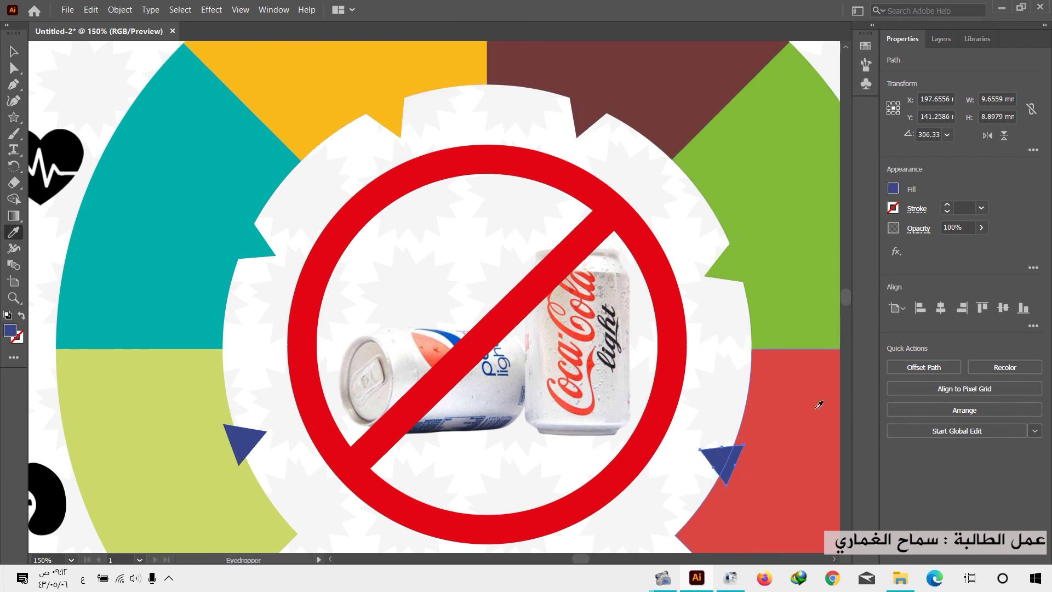
{"action": "left_click", "coordinate": [819, 405]}
{"action": "left_click", "coordinate": [236, 433], "text": "ctrl"}
{"action": "left_click", "coordinate": [238, 408]}
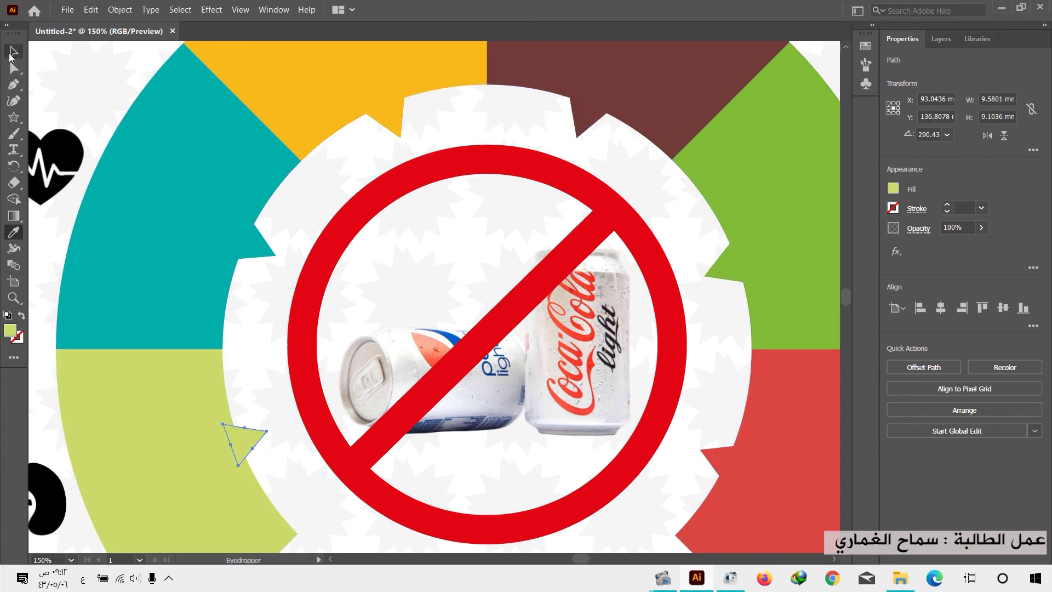
- Ungroup the colored ring into separate segments
{"action": "left_click", "coordinate": [10, 54]}
{"action": "left_click", "coordinate": [258, 237]}
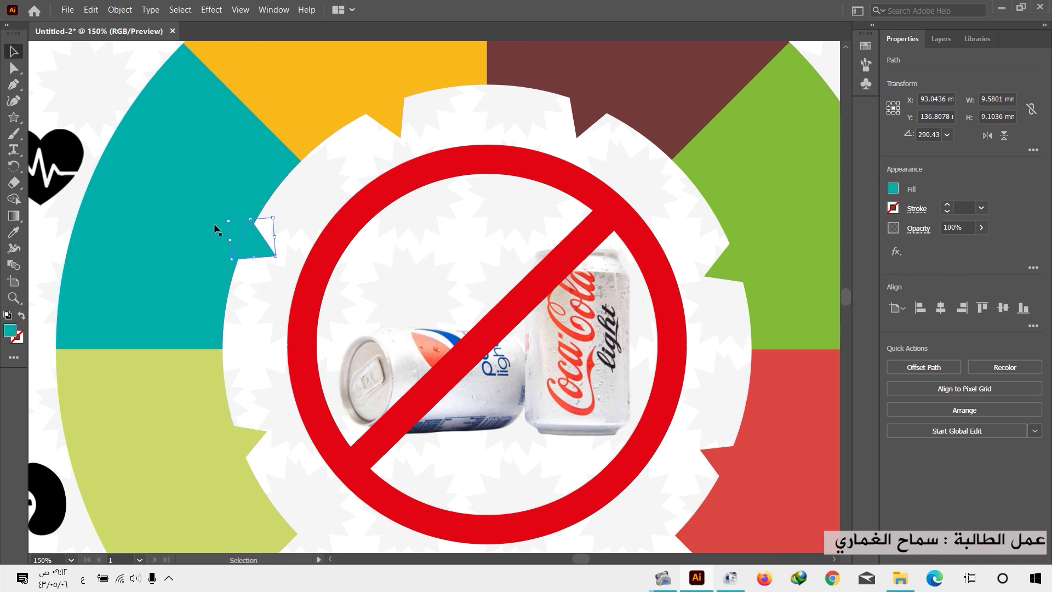
{"action": "left_click", "coordinate": [180, 178]}
{"action": "right_click", "coordinate": [188, 163]}
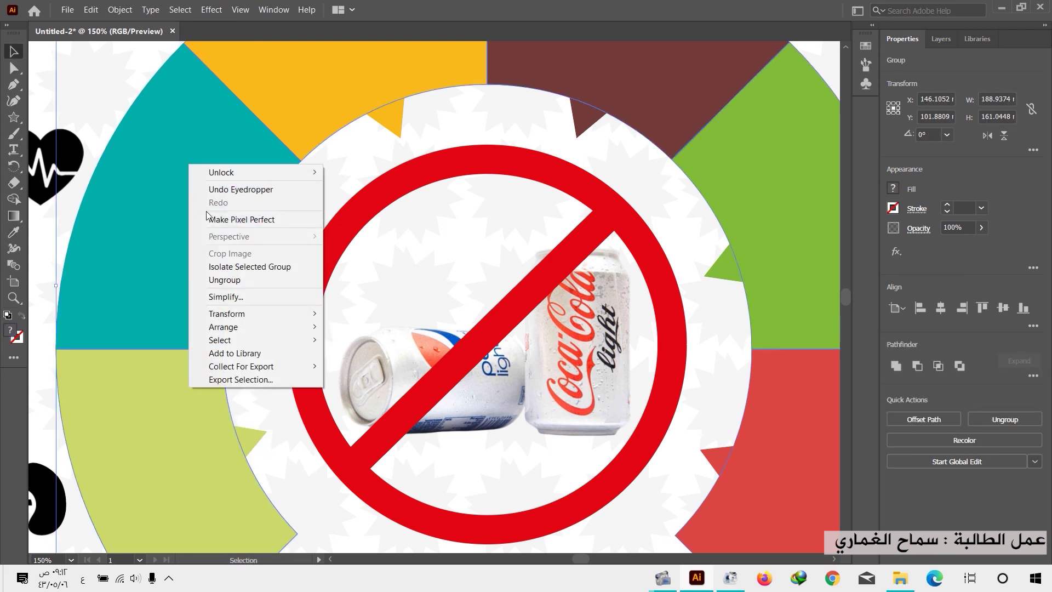
{"action": "left_click", "coordinate": [235, 280]}
{"action": "key", "text": "Delete"}
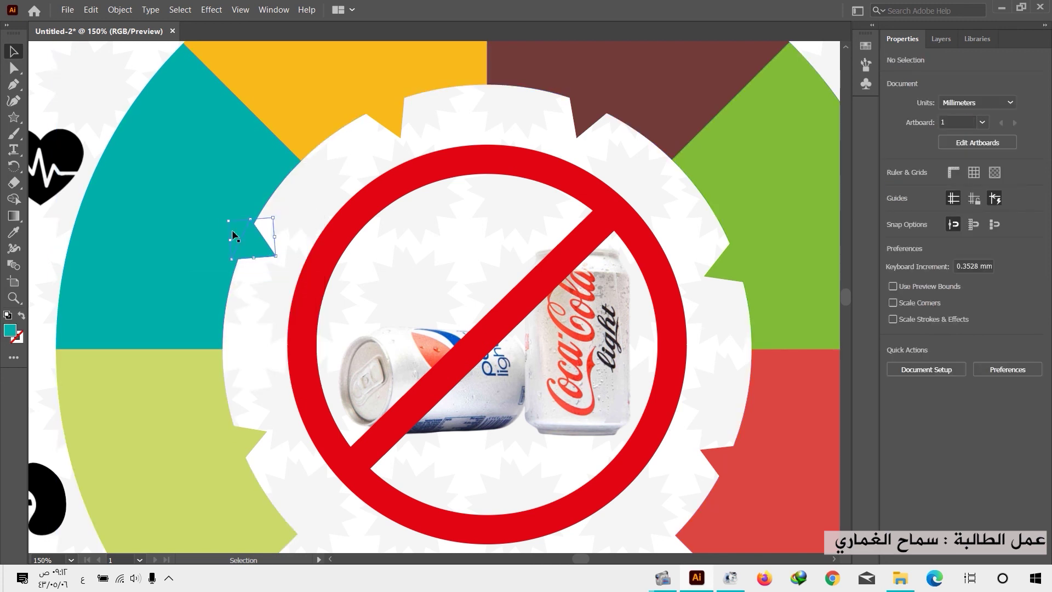
- Unite the teal, yellow and green segments each with its matching triangle using Pathfinder
{"action": "left_click", "coordinate": [241, 235]}
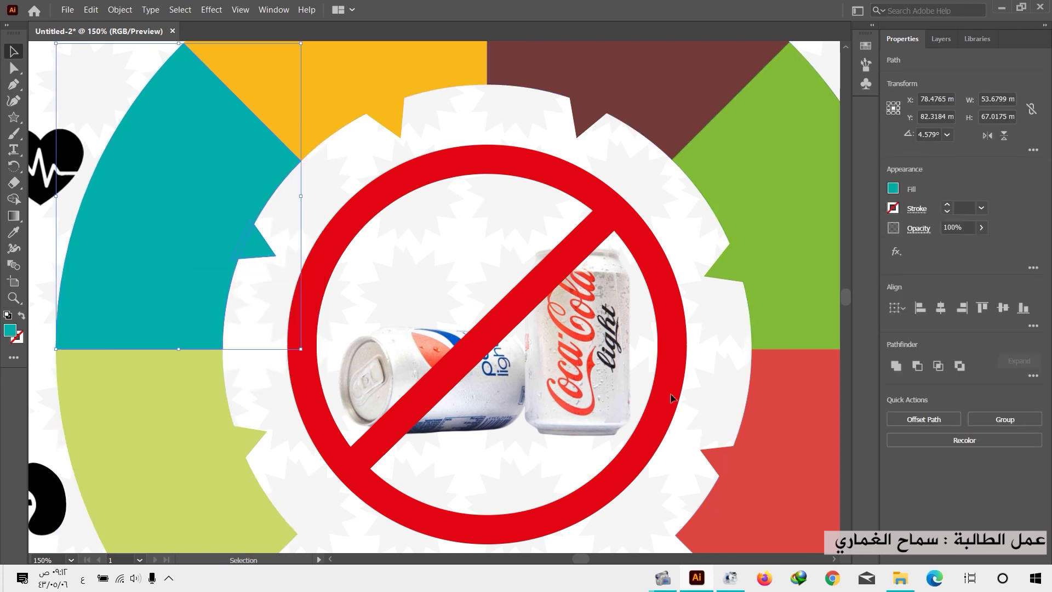
{"action": "left_click", "coordinate": [331, 81]}
{"action": "left_click", "coordinate": [331, 81]}
{"action": "key", "text": "ctrl+0"}
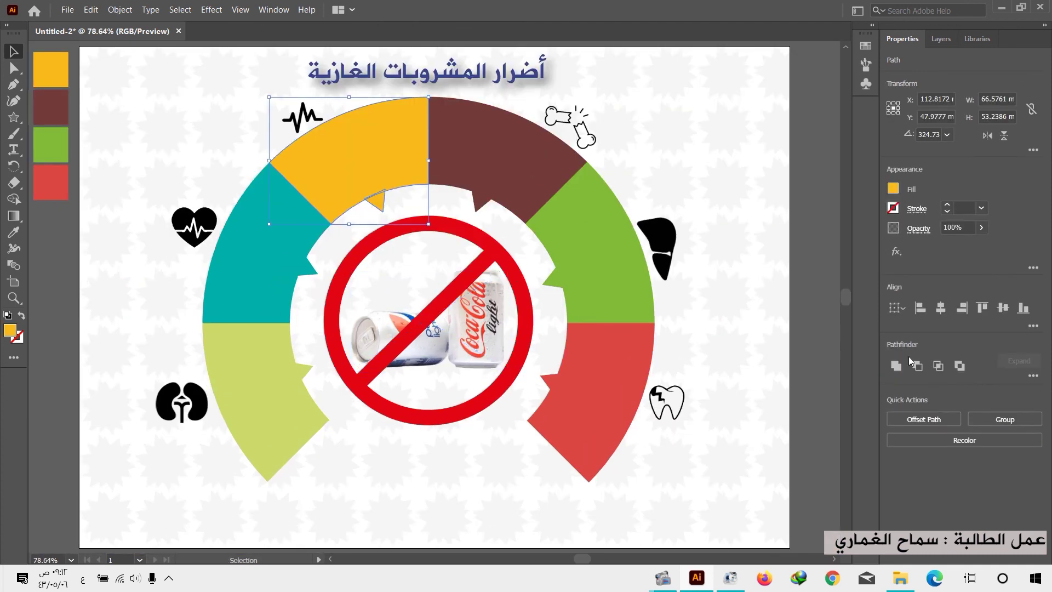
{"action": "left_click", "coordinate": [910, 362]}
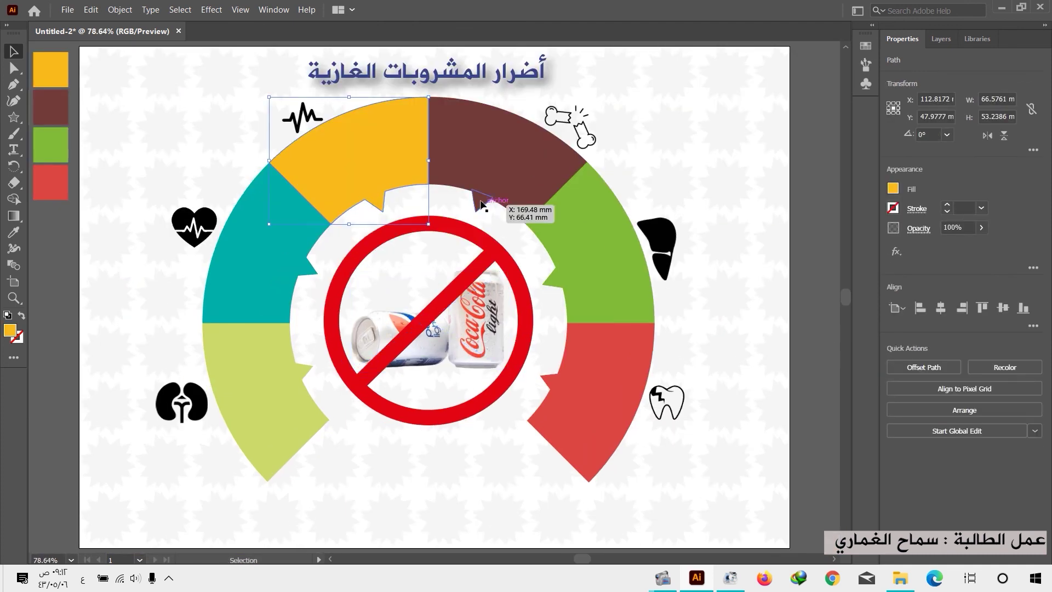
{"action": "left_click", "coordinate": [556, 277]}
{"action": "left_click", "coordinate": [605, 285], "text": "shift"}
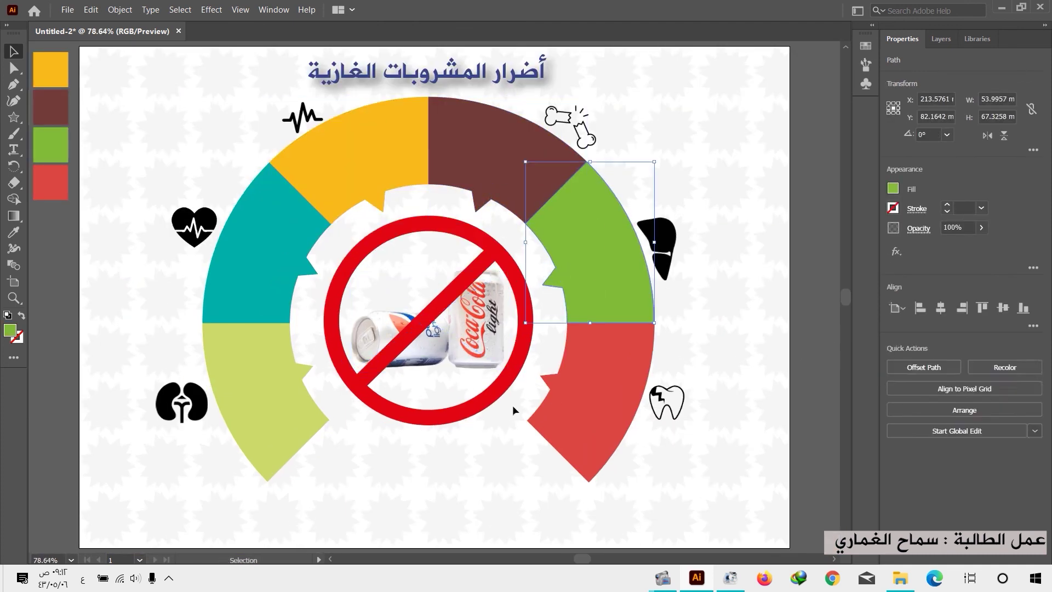